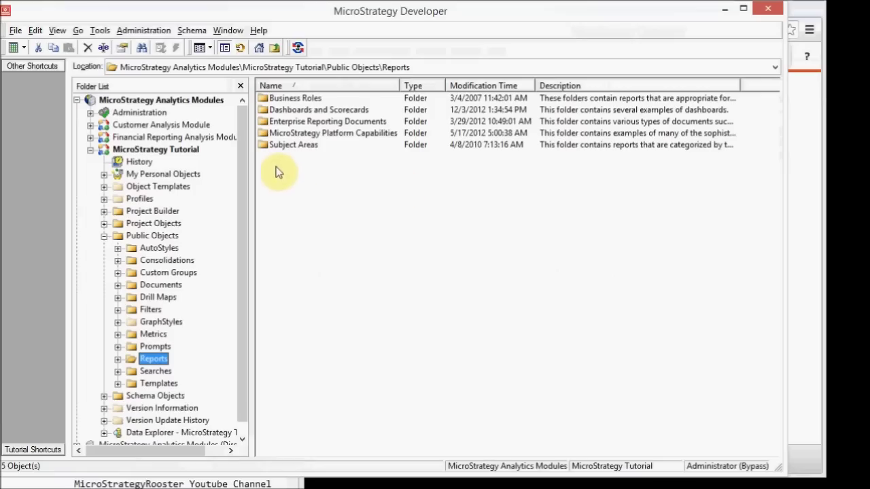
# - Open the Sales by Region report from Subject Areas > Sales and Profitability Analysis in Report Editor
pyautogui.doubleClick(272, 151)
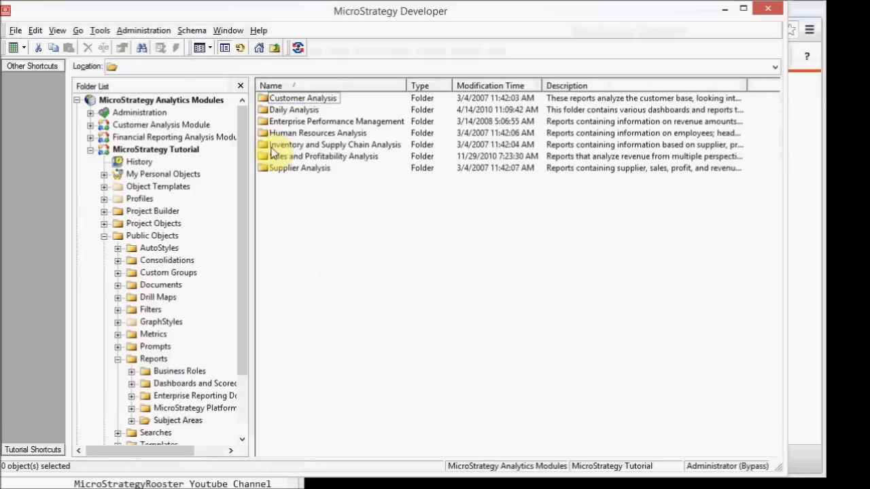
pyautogui.doubleClick(272, 157)
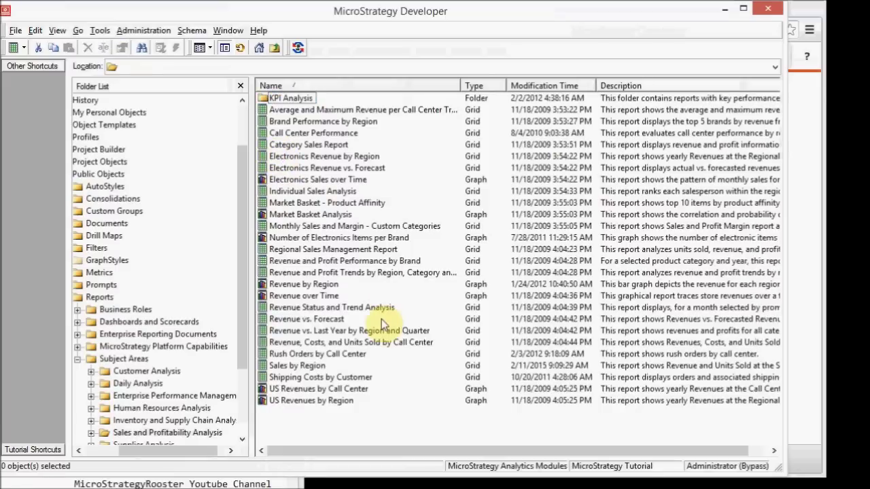
pyautogui.click(310, 366)
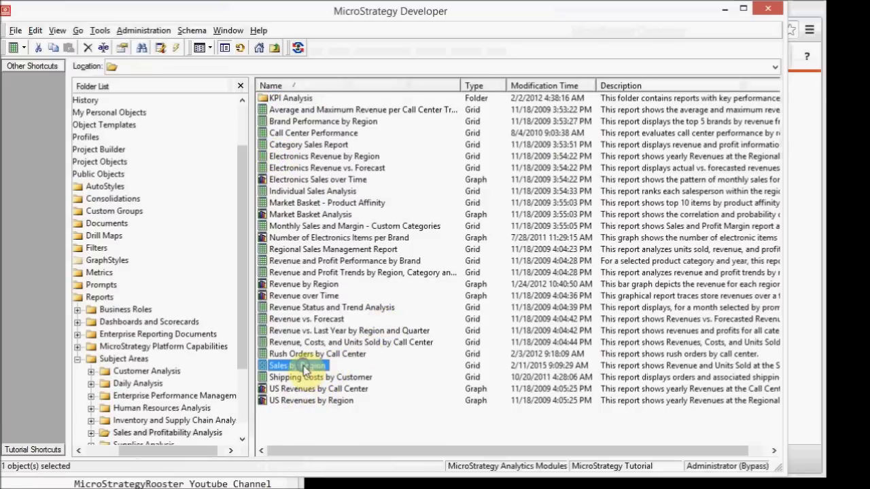
pyautogui.rightClick(304, 368)
pyautogui.click(345, 172)
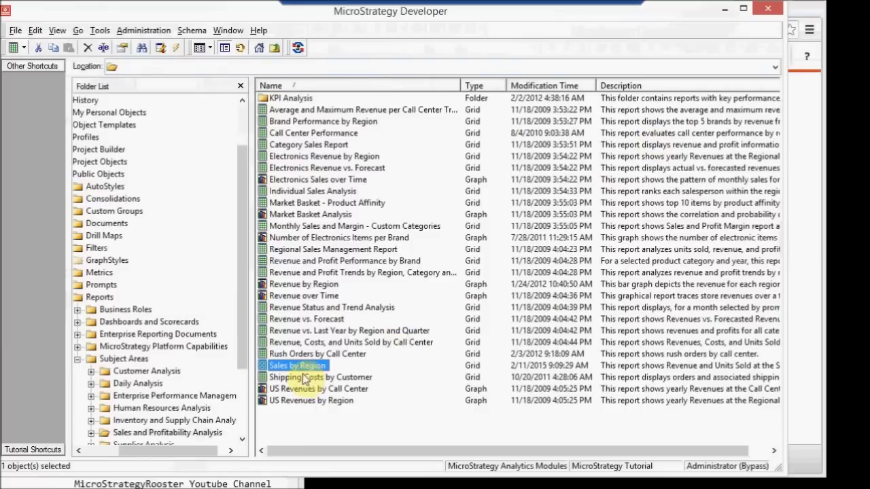
# - Create a new document from the 01 Blank Dashboard template
pyautogui.click(274, 420)
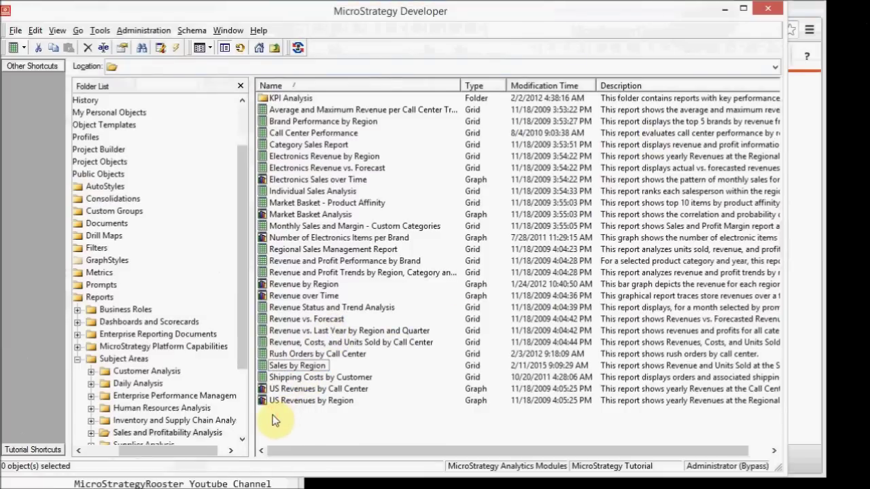
pyautogui.rightClick(274, 420)
pyautogui.click(289, 374)
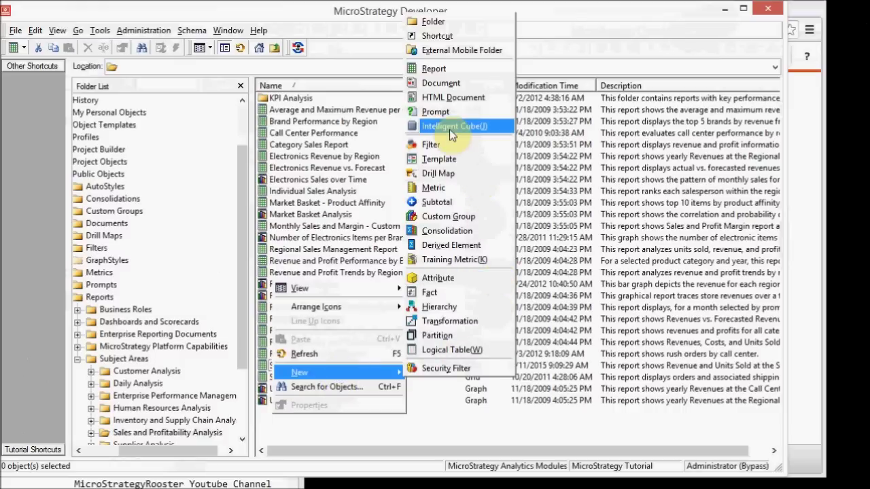
pyautogui.click(437, 83)
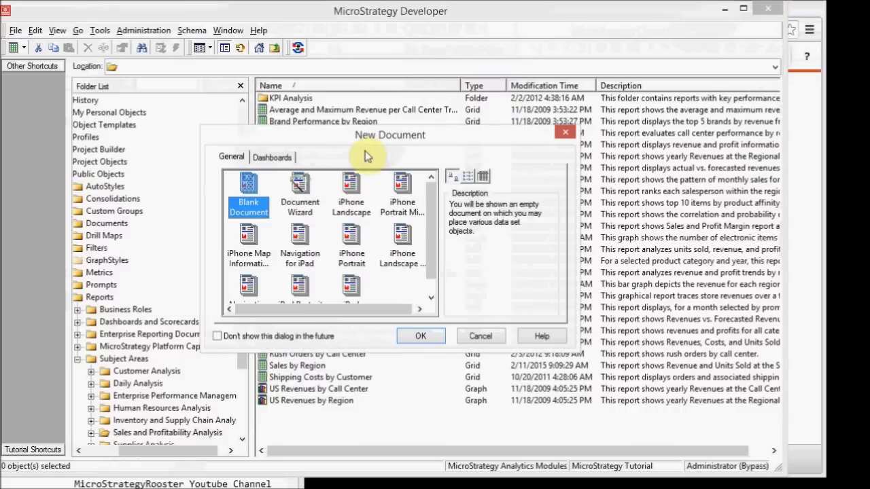
pyautogui.click(273, 157)
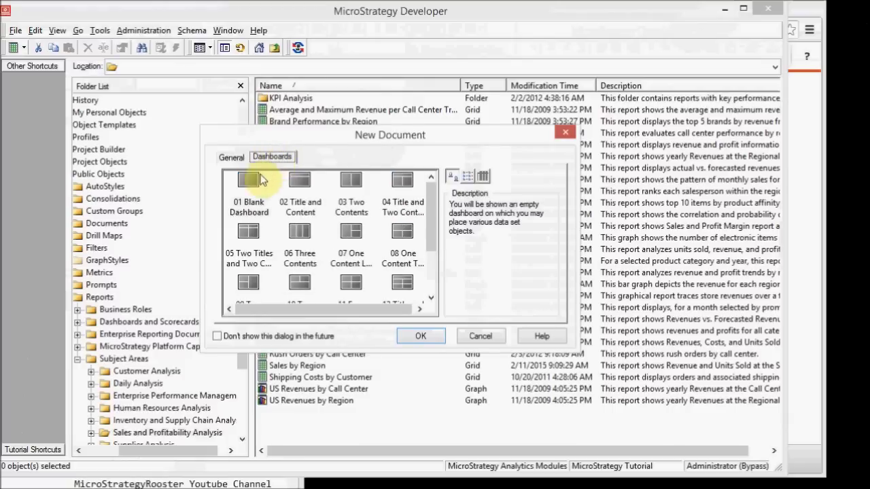
pyautogui.click(250, 193)
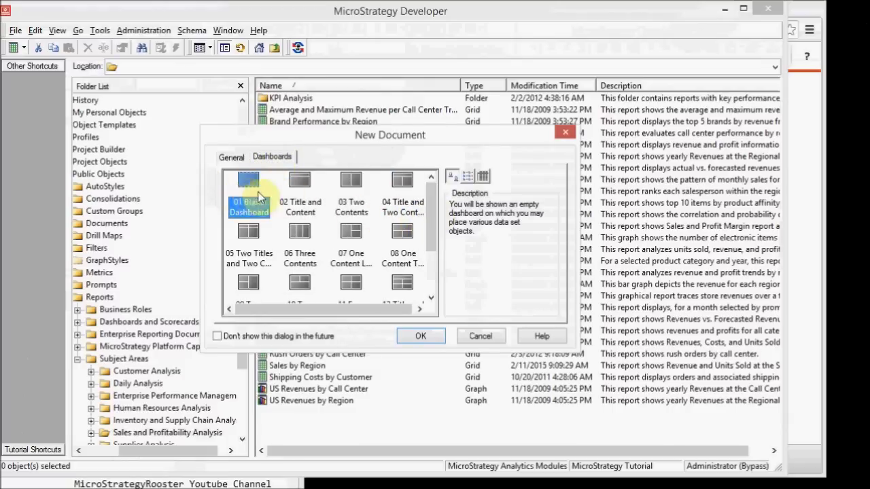
pyautogui.click(426, 339)
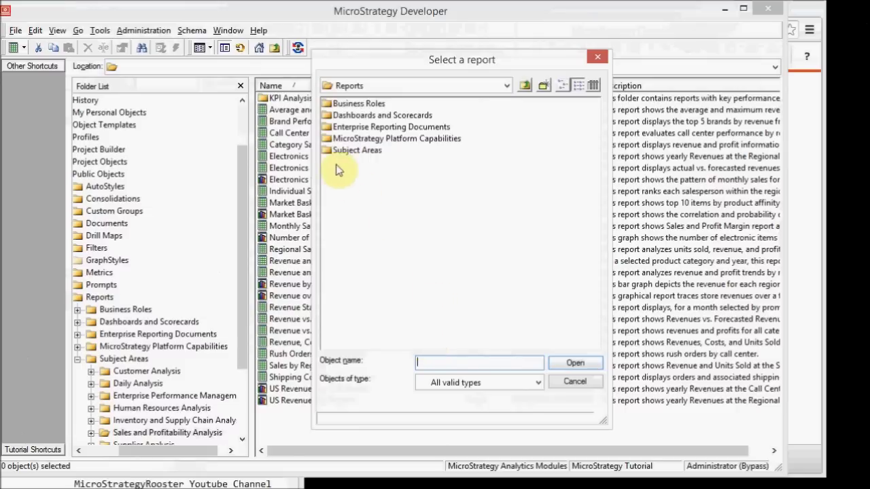
# - Use the Sales by Region report as the dashboard's dataset
pyautogui.doubleClick(335, 152)
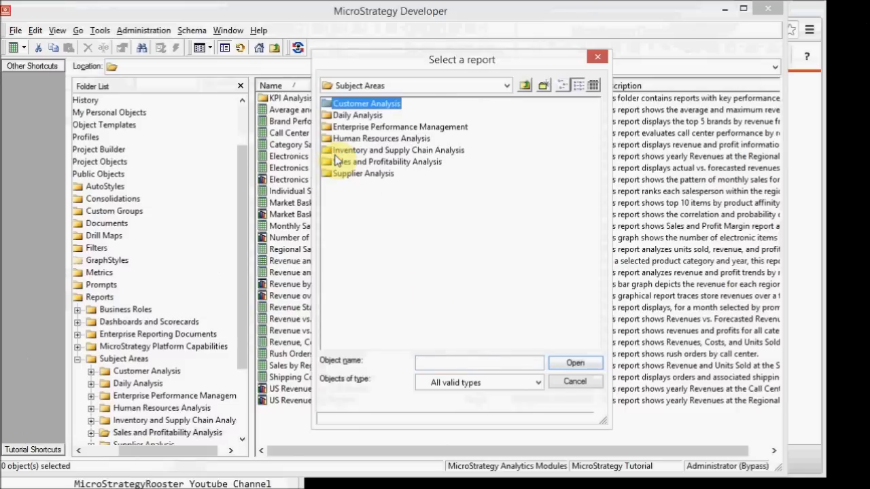
pyautogui.doubleClick(336, 162)
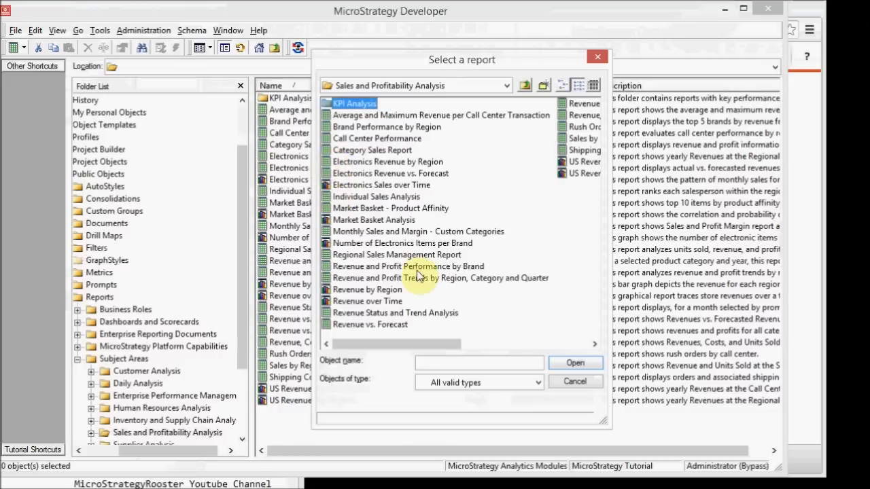
pyautogui.click(541, 345)
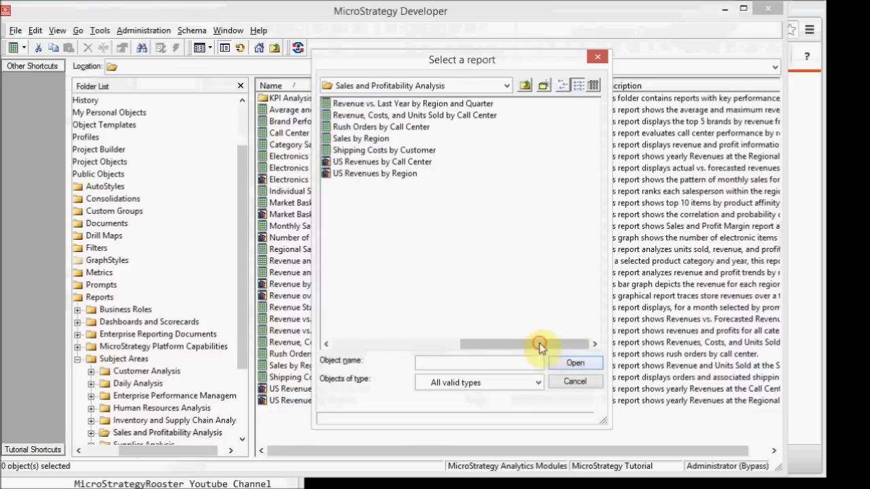
pyautogui.click(360, 139)
pyautogui.click(575, 363)
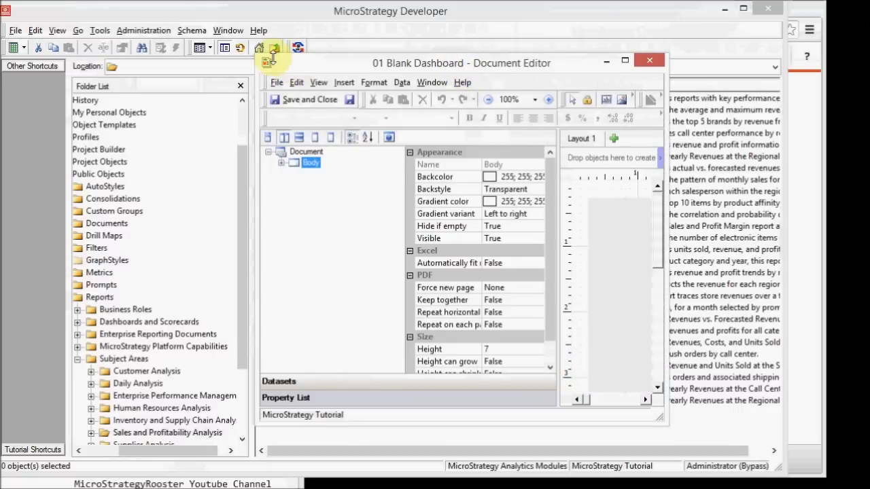
# - Enlarge the Document Editor to fill the screen and delete PanelStack 1 from the Body
pyautogui.moveTo(259, 55); pyautogui.dragTo(7, 8)
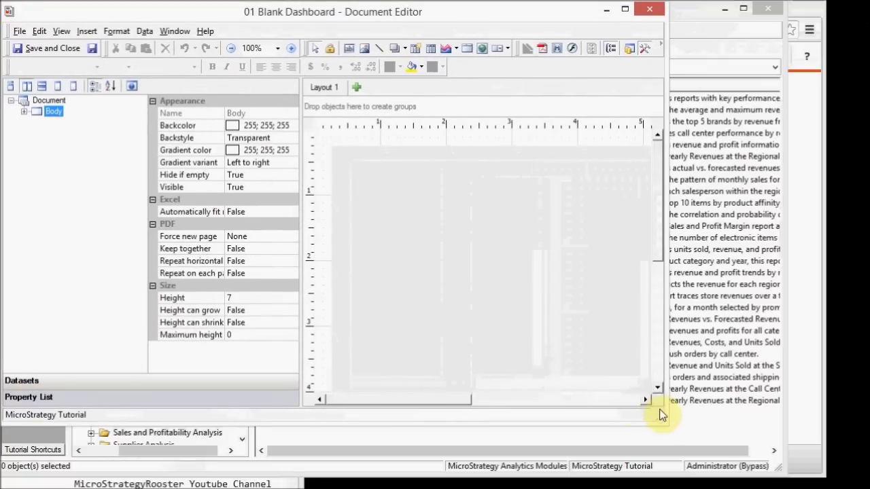
pyautogui.moveTo(663, 423); pyautogui.dragTo(818, 457)
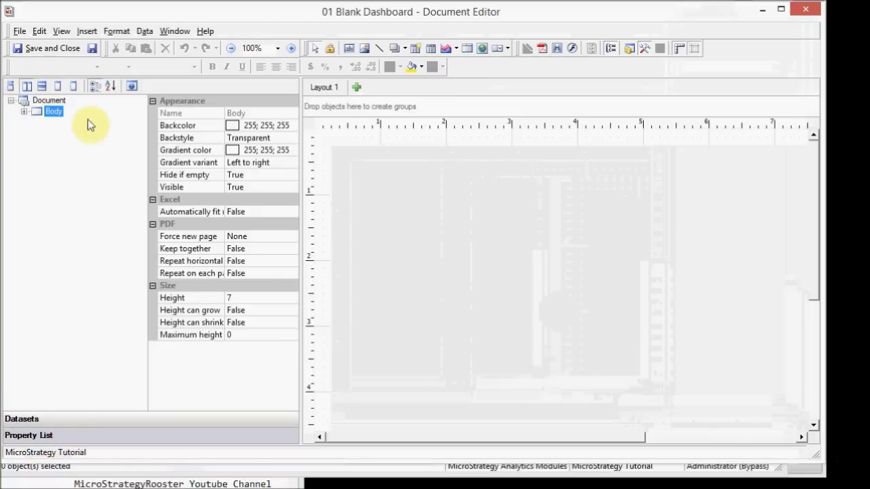
pyautogui.click(24, 112)
pyautogui.click(37, 122)
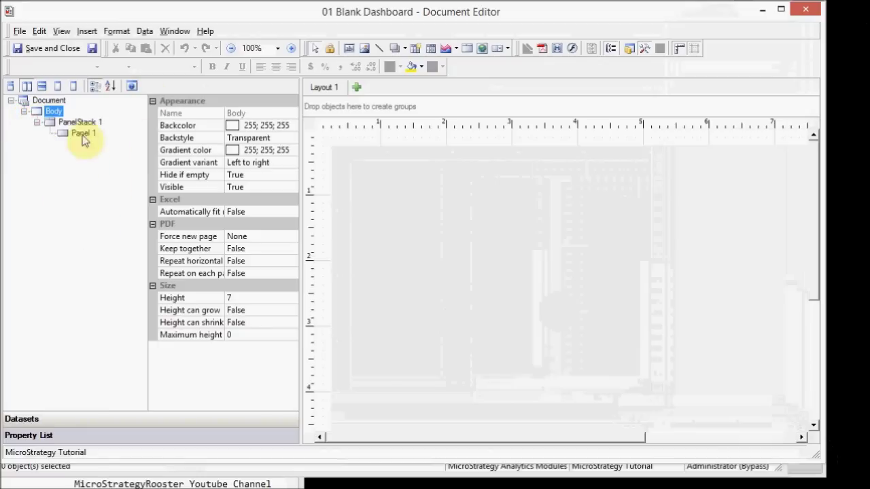
pyautogui.click(397, 191)
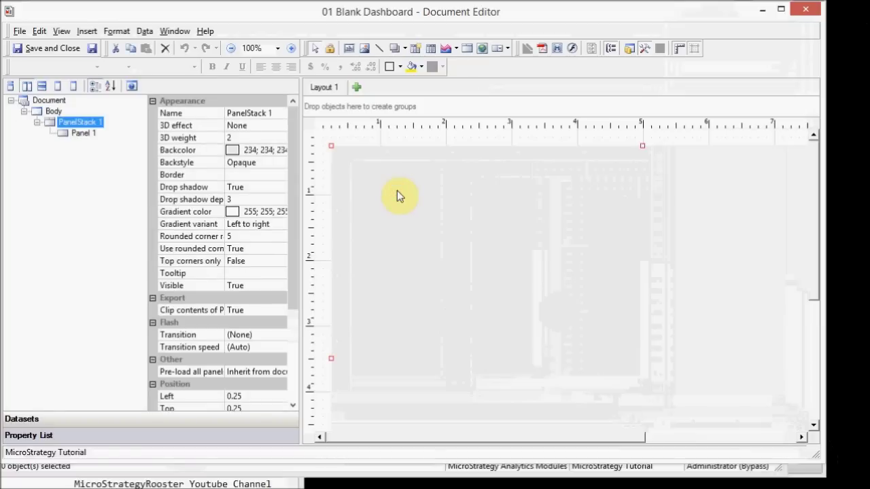
pyautogui.press('Delete')
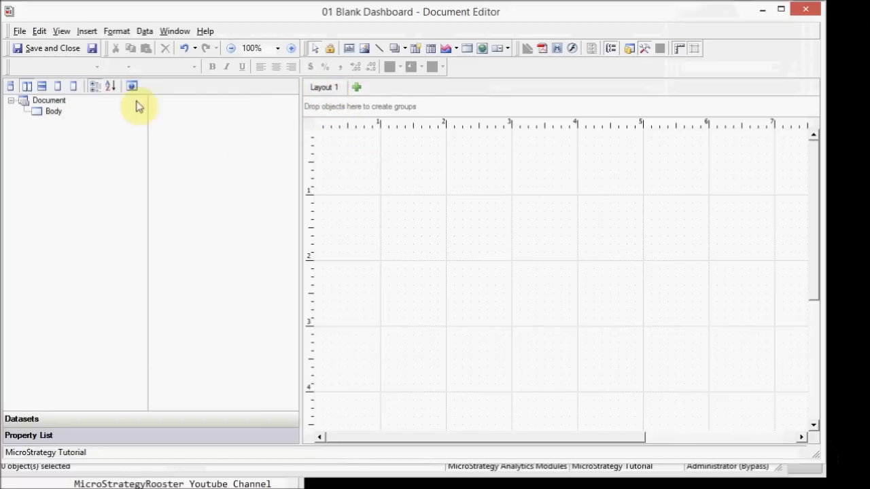
pyautogui.click(142, 31)
# - Toggle the Show single layout tab option in Document Properties > Advanced and apply it
pyautogui.click(136, 32)
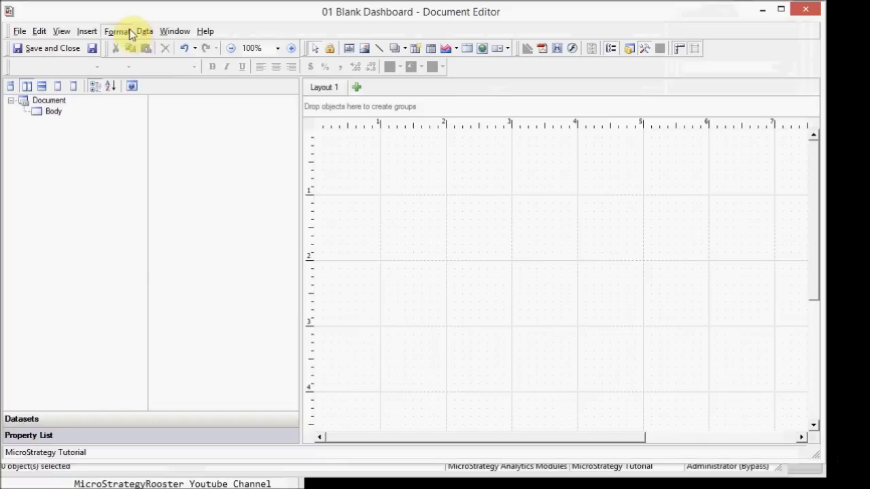
pyautogui.click(127, 32)
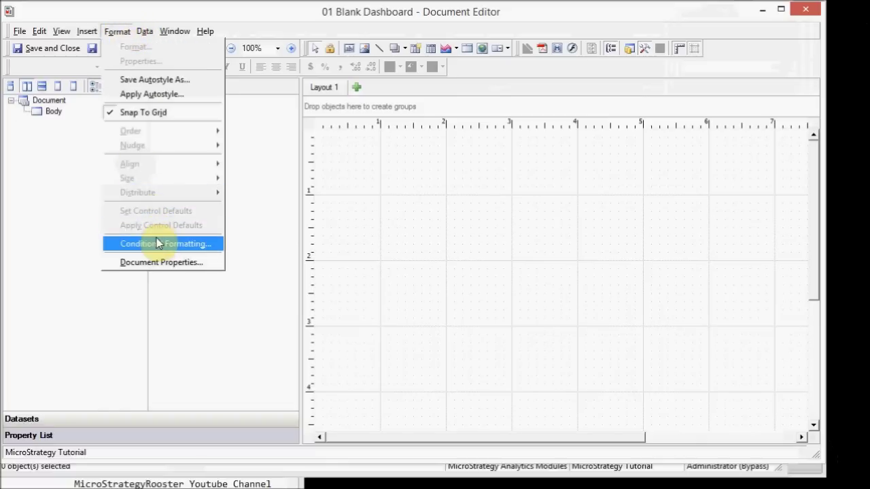
pyautogui.click(155, 261)
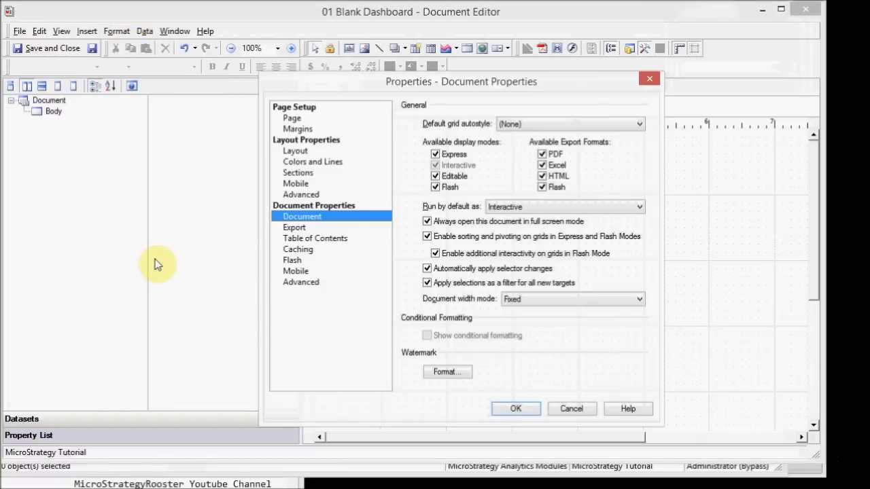
pyautogui.click(303, 286)
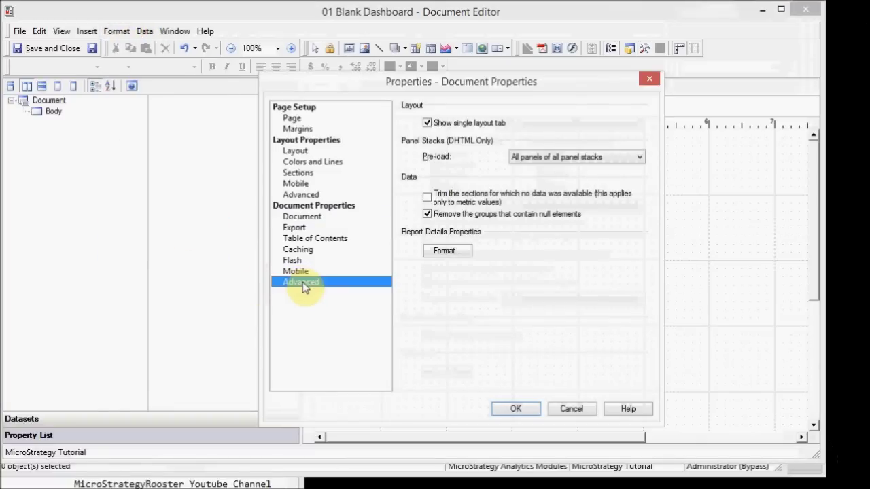
pyautogui.click(426, 123)
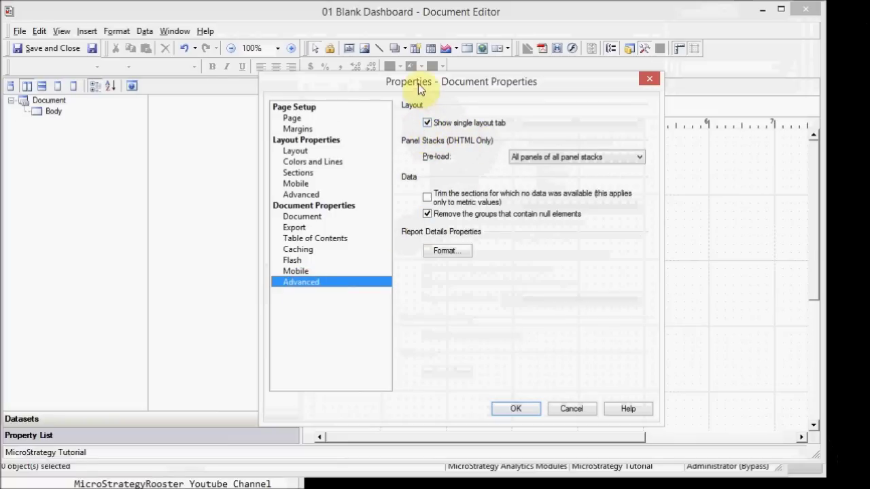
pyautogui.moveTo(418, 84); pyautogui.dragTo(412, 111)
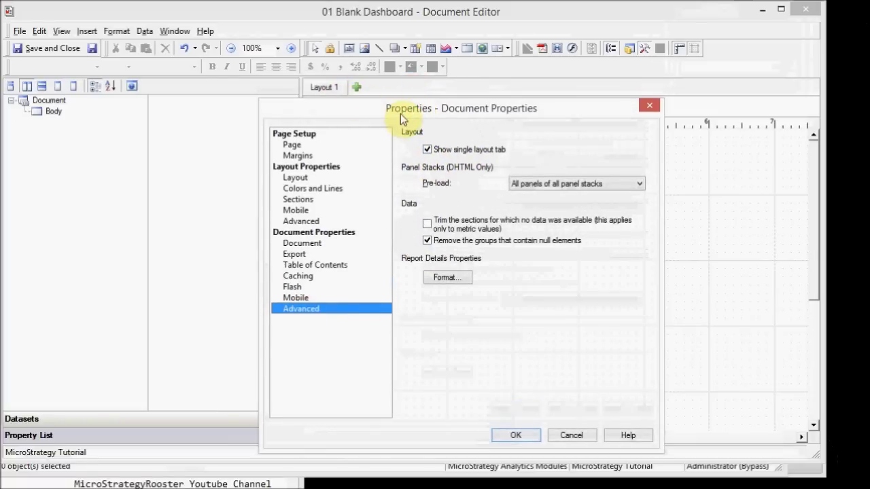
pyautogui.click(428, 149)
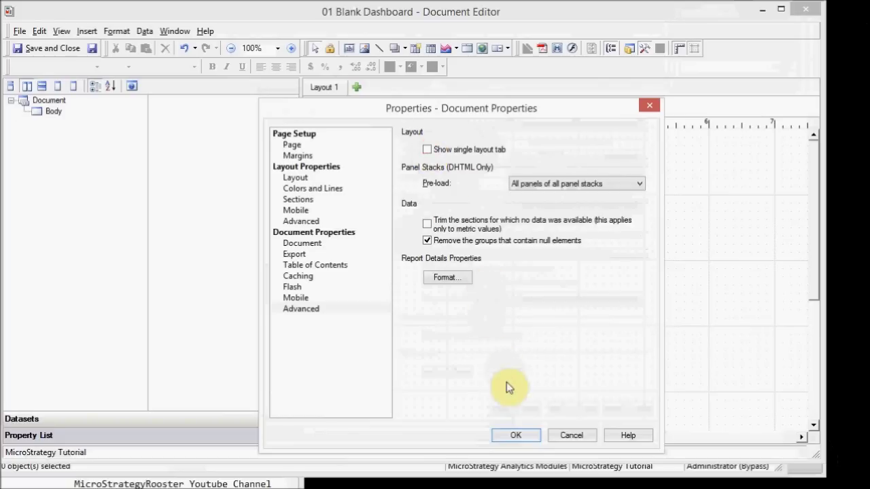
pyautogui.click(517, 436)
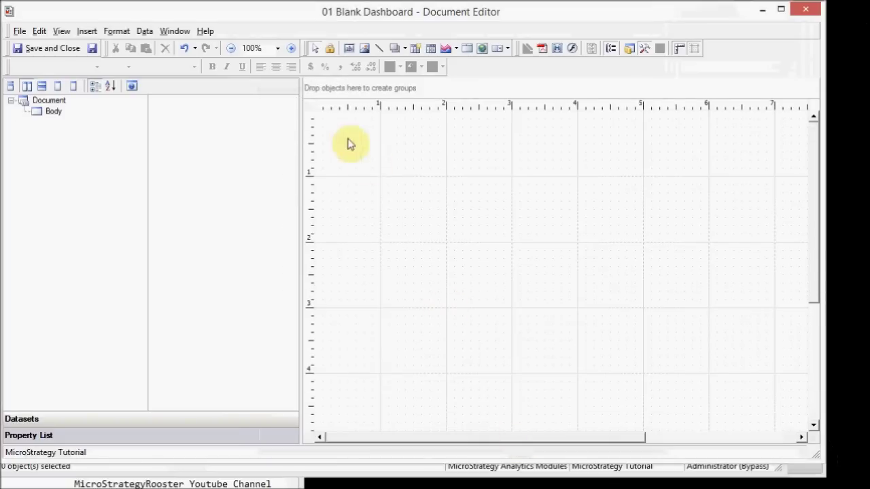
# - Turn on Show single layout tab in Document Properties > Advanced so Layout 1 appears
pyautogui.click(62, 31)
pyautogui.moveTo(113, 32)
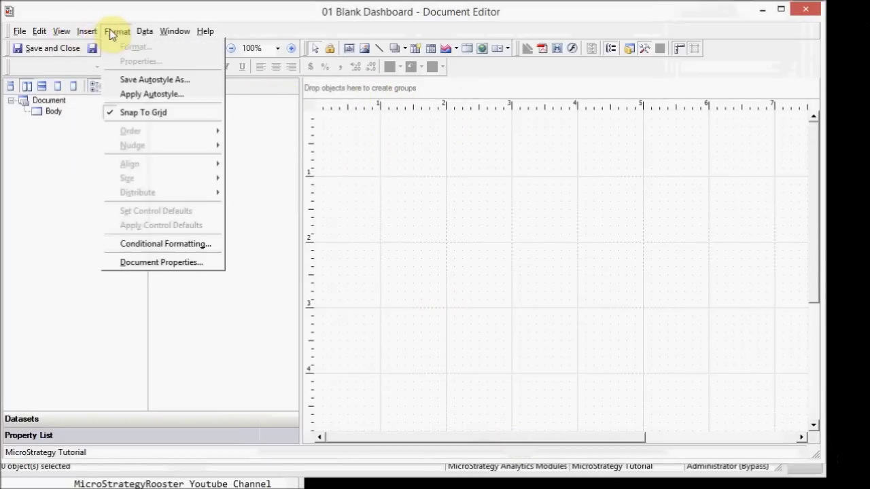
pyautogui.click(151, 263)
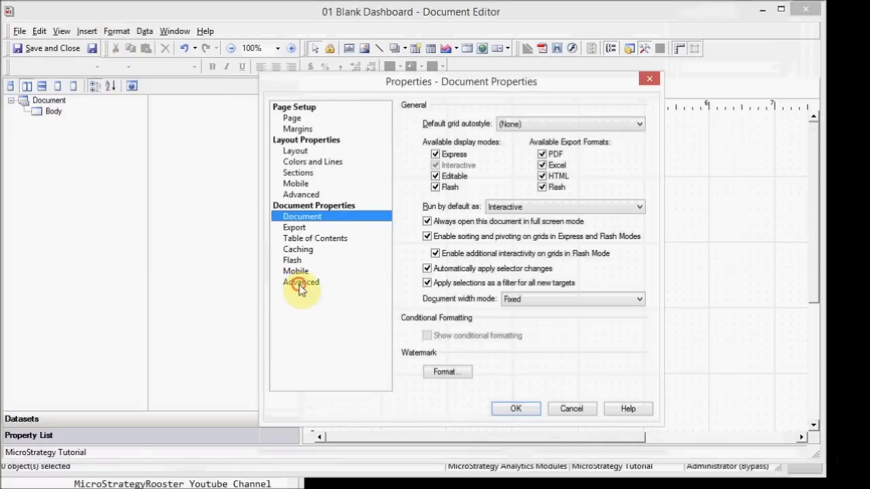
pyautogui.click(301, 284)
pyautogui.click(428, 122)
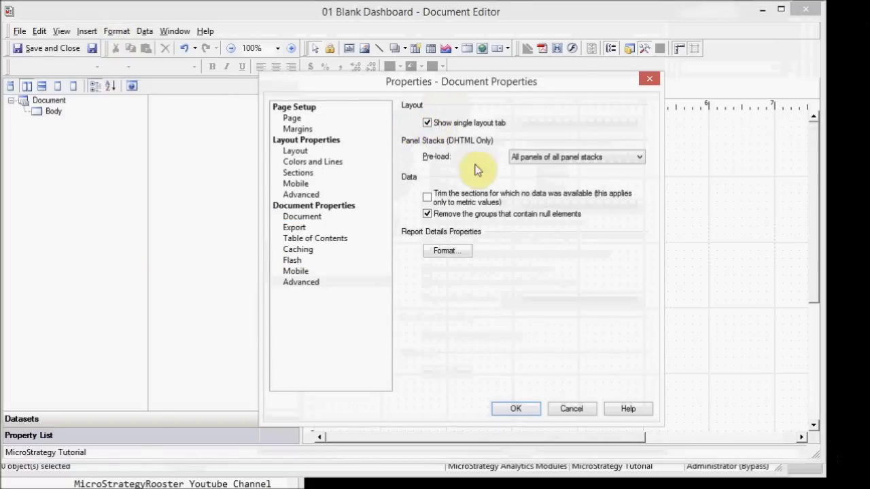
pyautogui.click(524, 411)
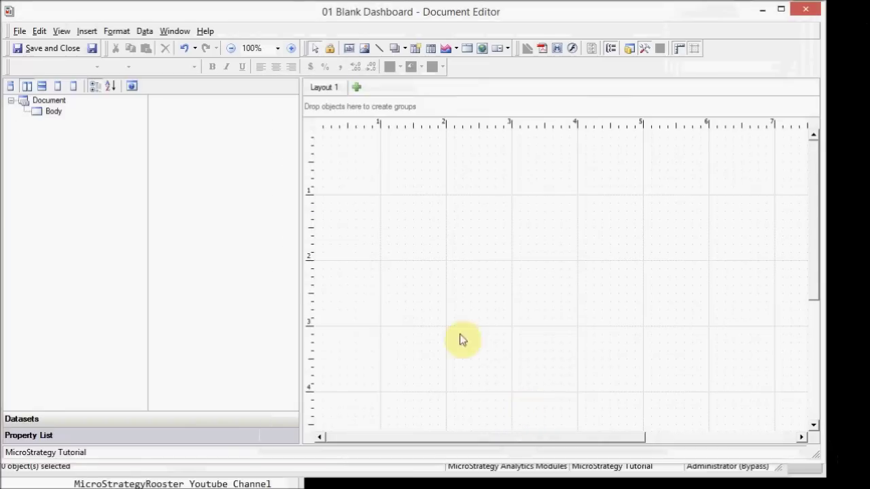
# - Import the Sales & Profitability and Inventory Report document into the dashboard
pyautogui.click(358, 89)
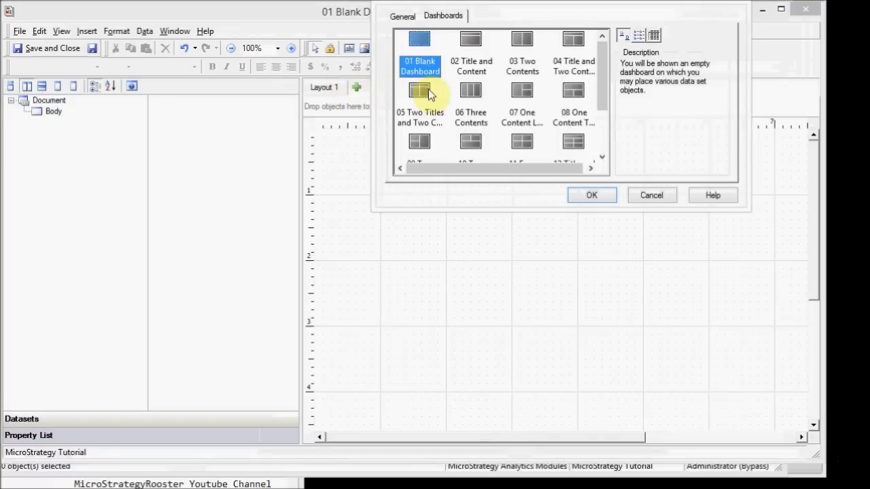
pyautogui.click(660, 197)
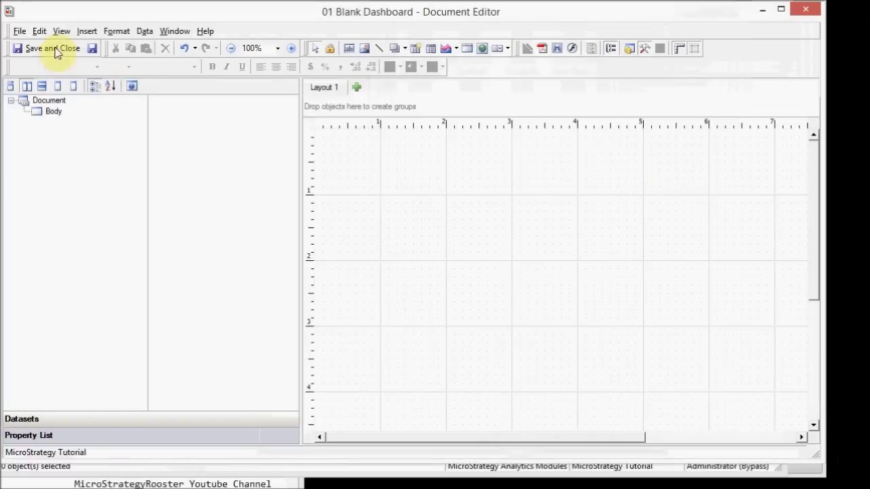
pyautogui.click(83, 34)
pyautogui.moveTo(18, 34)
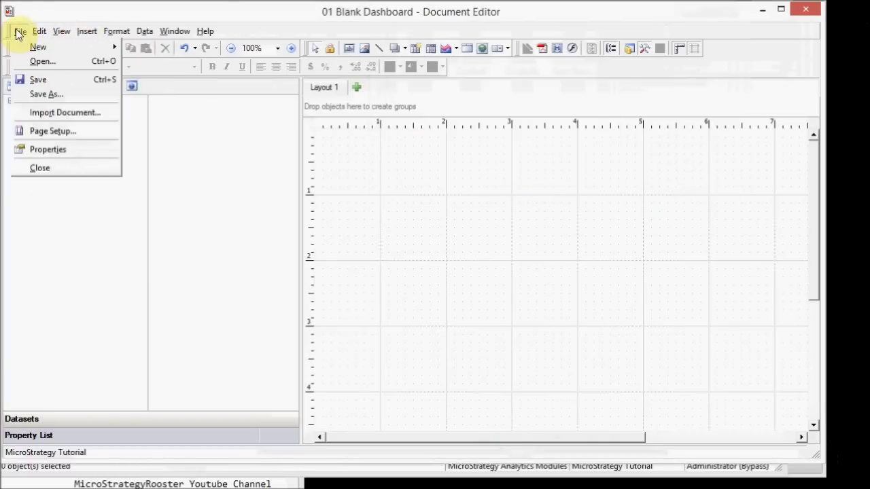
pyautogui.click(68, 114)
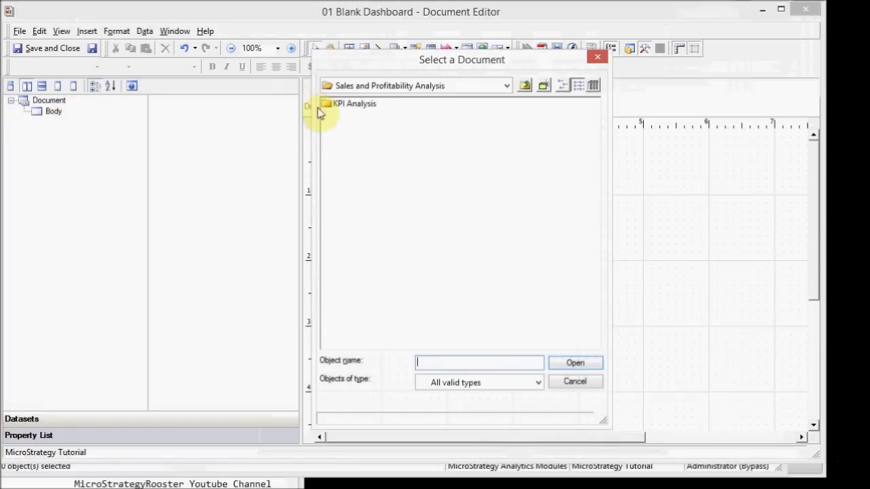
pyautogui.click(525, 86)
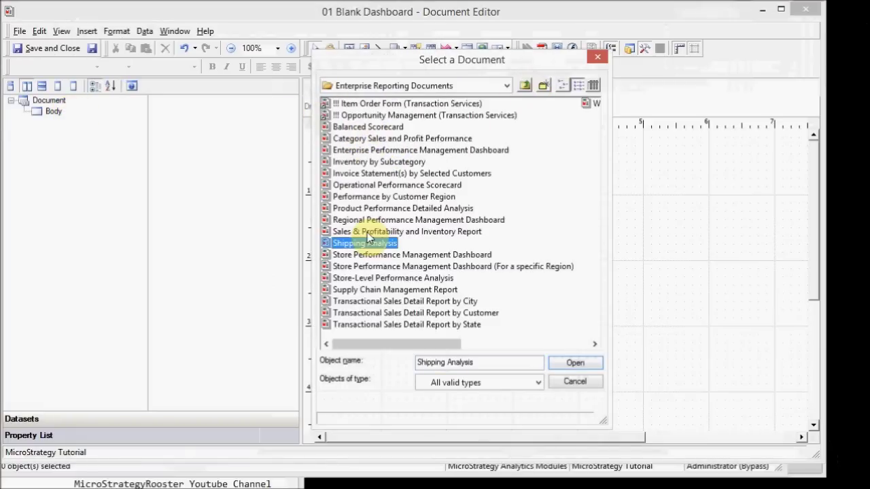
pyautogui.click(369, 232)
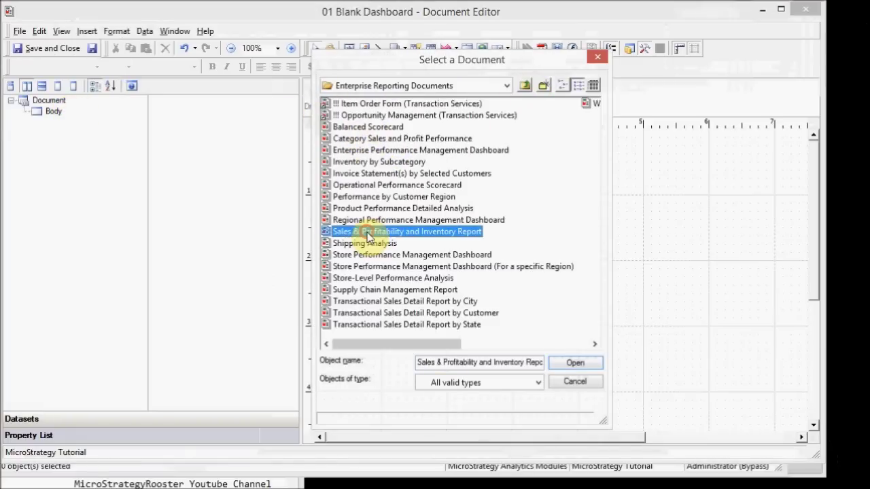
pyautogui.click(557, 363)
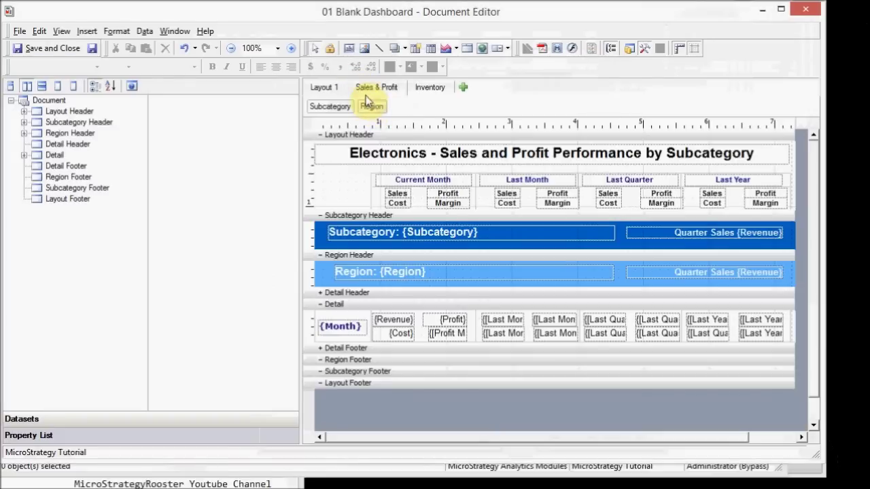
# - Delete the Sales & Profit and Inventory layouts, confirming each deletion
pyautogui.click(428, 88)
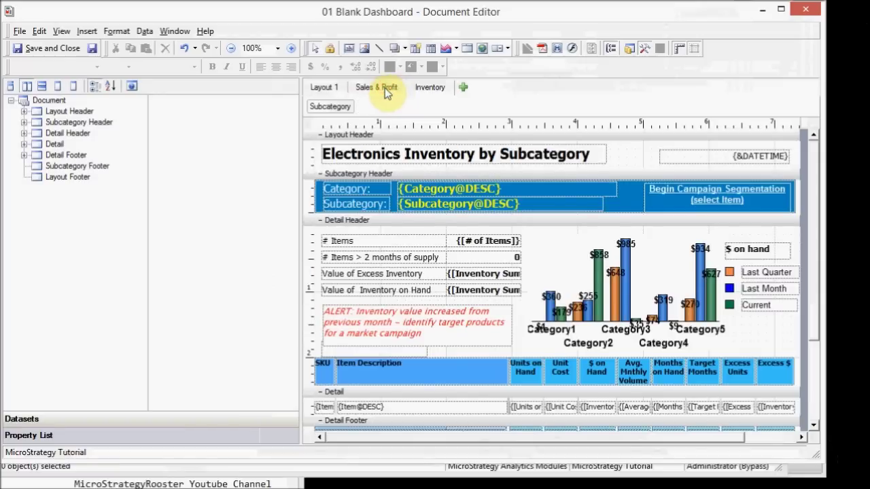
pyautogui.click(385, 89)
pyautogui.rightClick(386, 92)
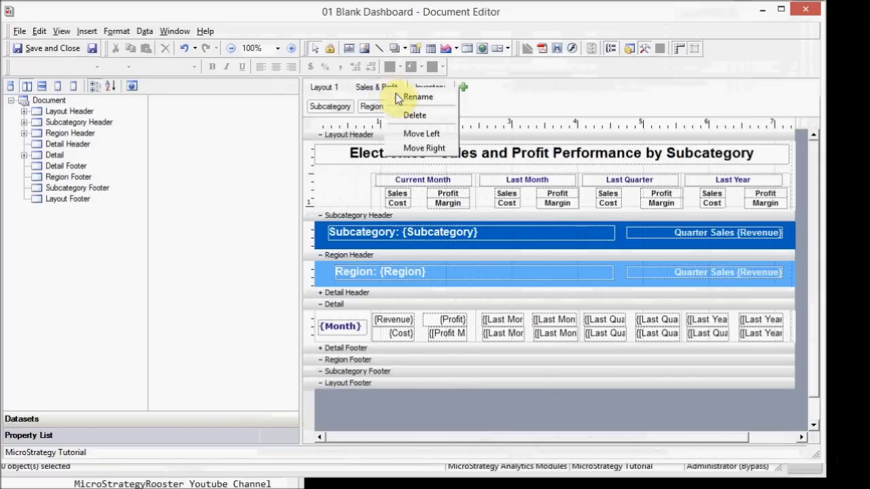
pyautogui.click(413, 115)
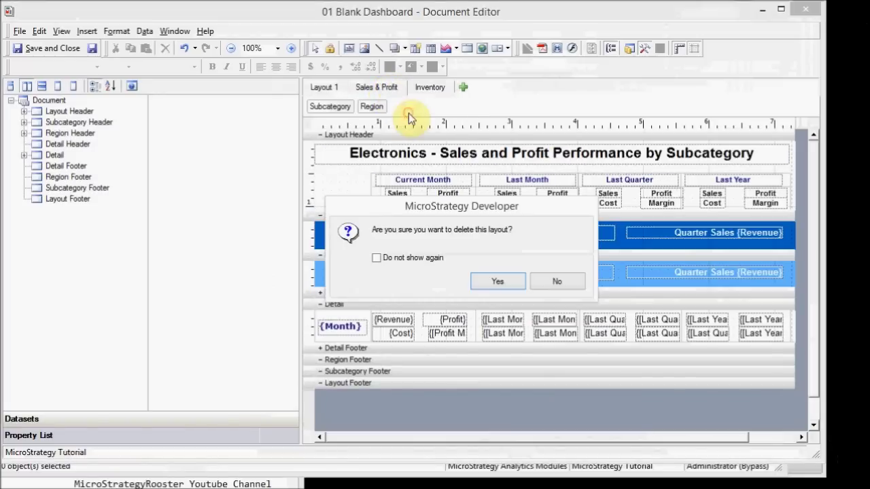
pyautogui.click(497, 279)
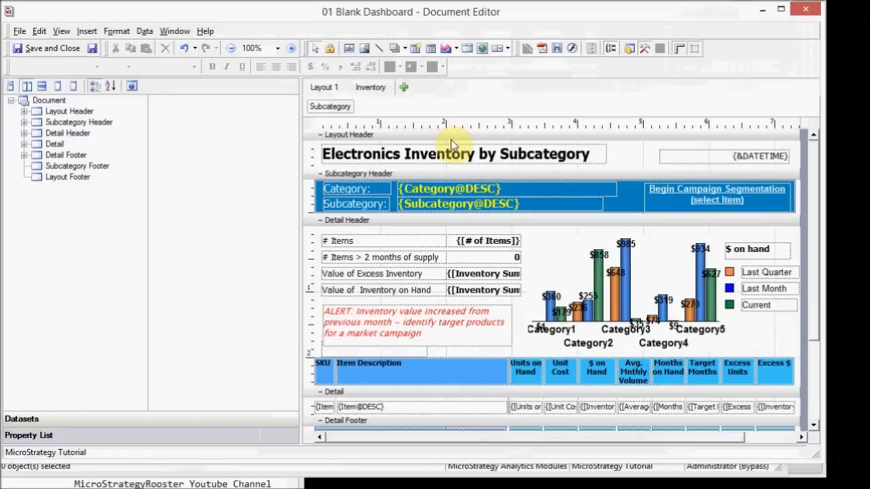
pyautogui.rightClick(378, 94)
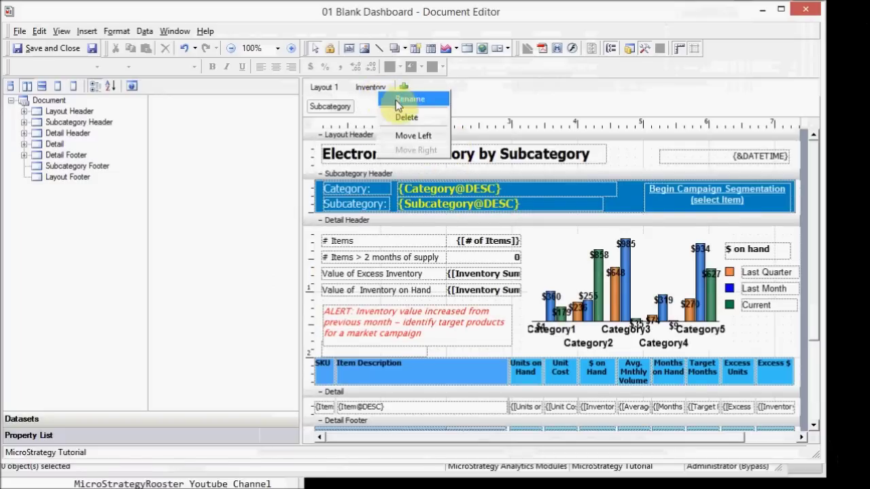
pyautogui.click(405, 118)
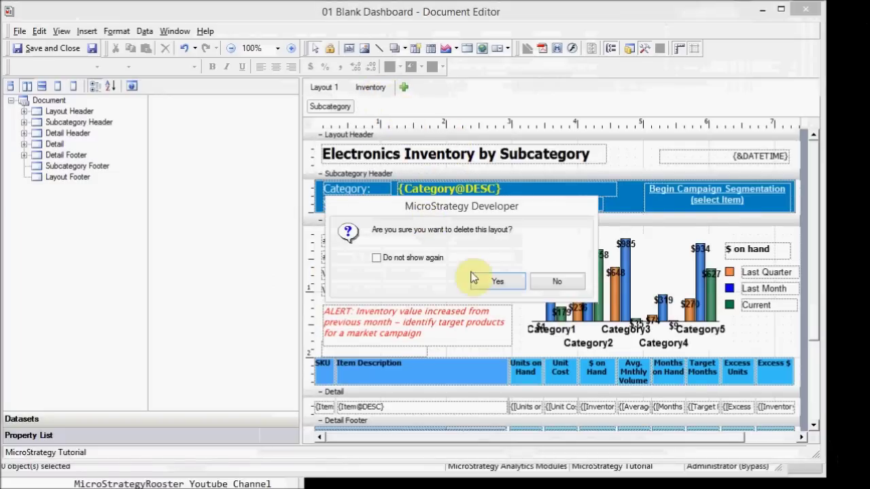
pyautogui.click(496, 280)
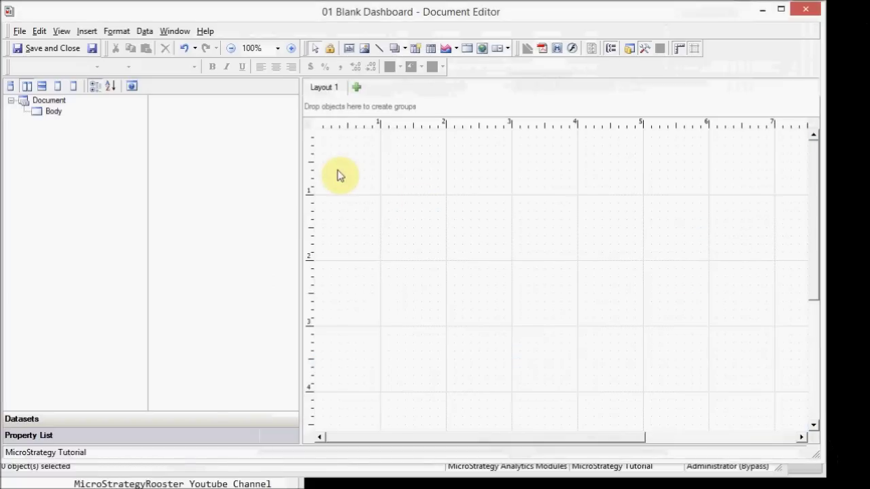
# - Add a 01 Blank Dashboard Layout 2 and delete its PanelStack 1, leaving an empty Body
pyautogui.click(356, 87)
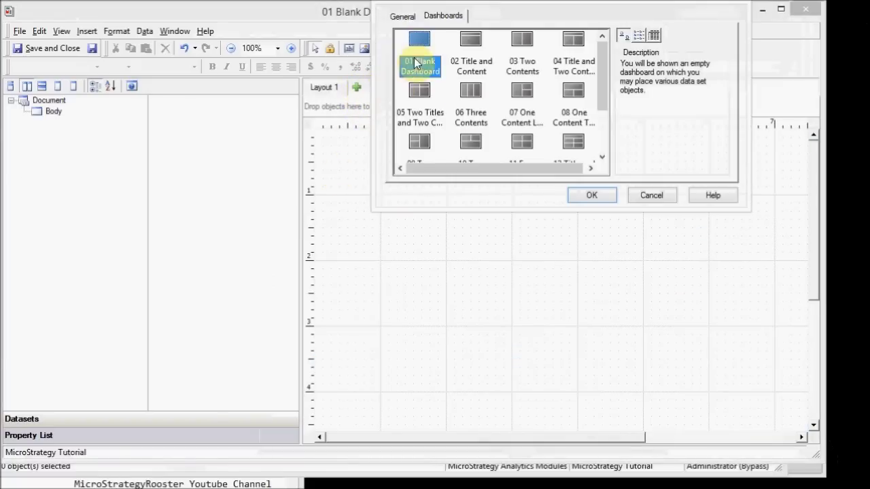
pyautogui.click(593, 198)
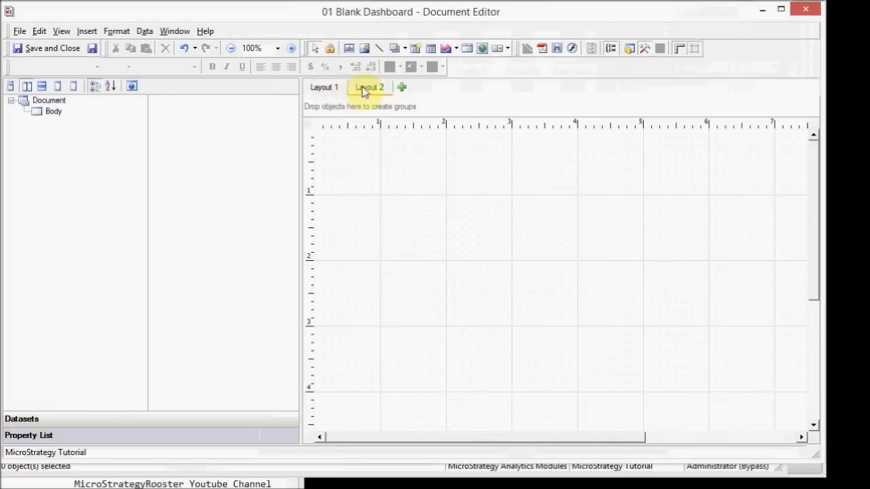
pyautogui.click(371, 87)
pyautogui.click(391, 193)
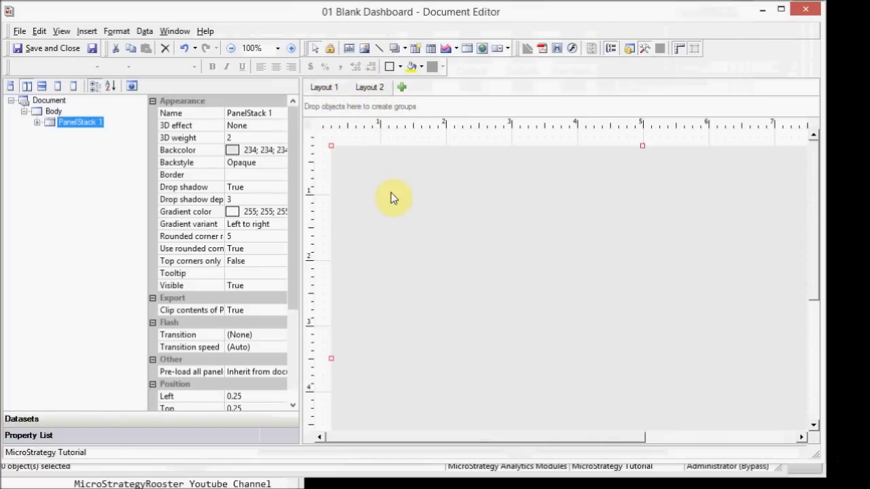
pyautogui.press('Delete')
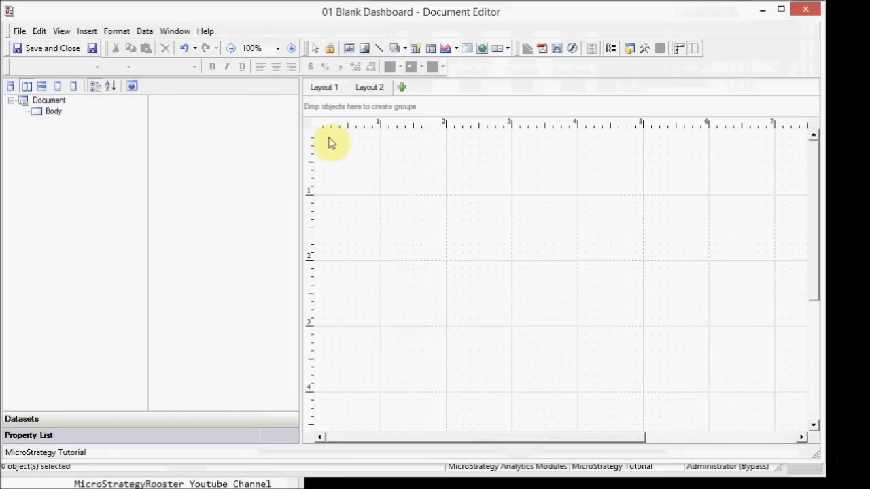
pyautogui.click(330, 148)
pyautogui.click(320, 92)
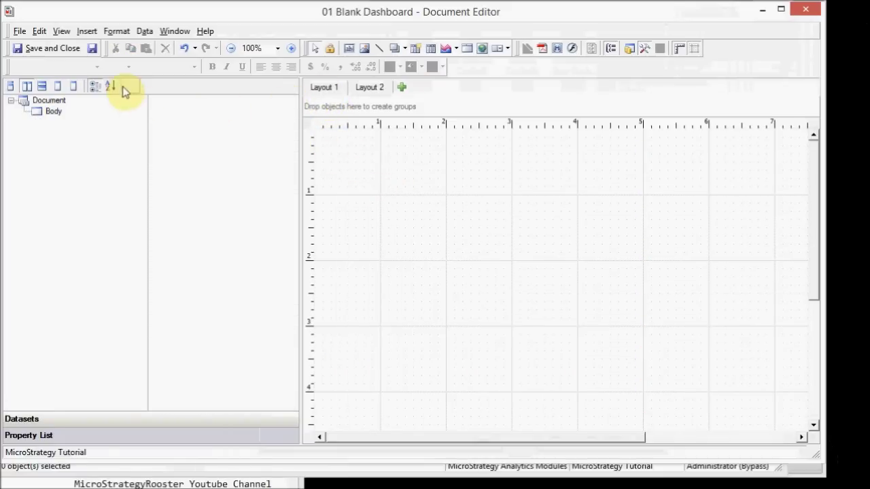
# - Show the Page Setup properties: Letter paper, 11 × 8.5 inches, landscape, 100% scaling
pyautogui.click(116, 31)
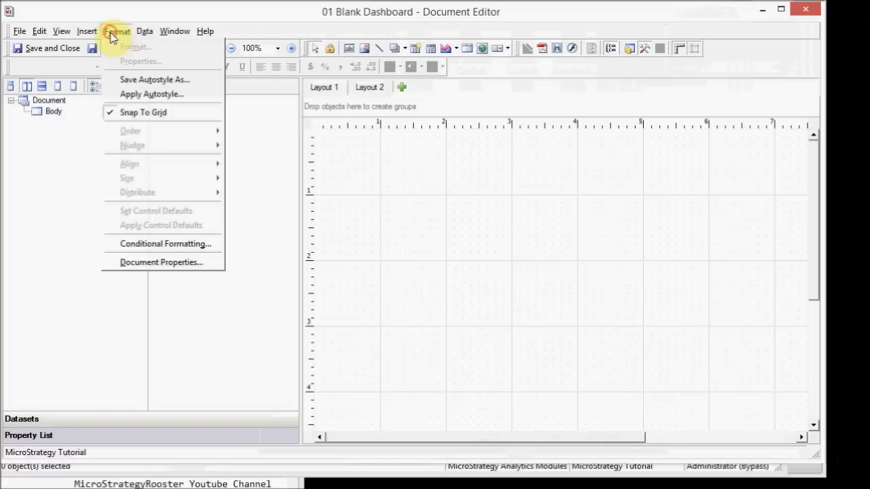
pyautogui.click(160, 262)
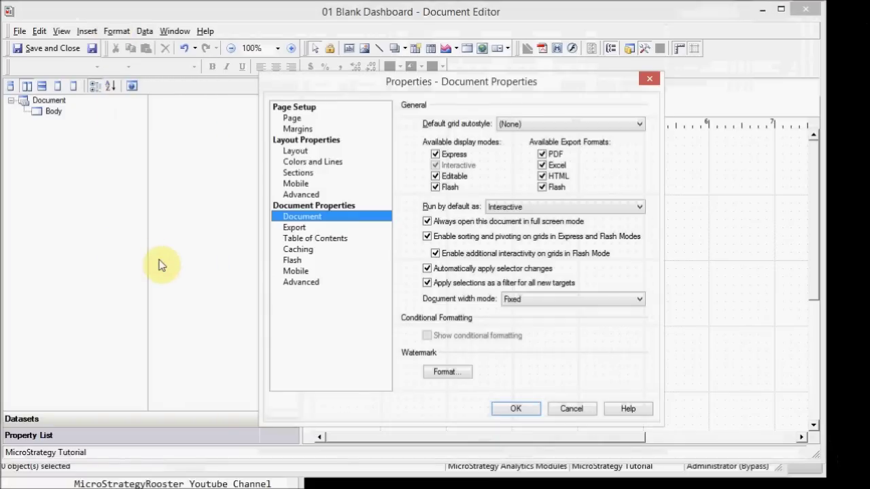
pyautogui.click(291, 119)
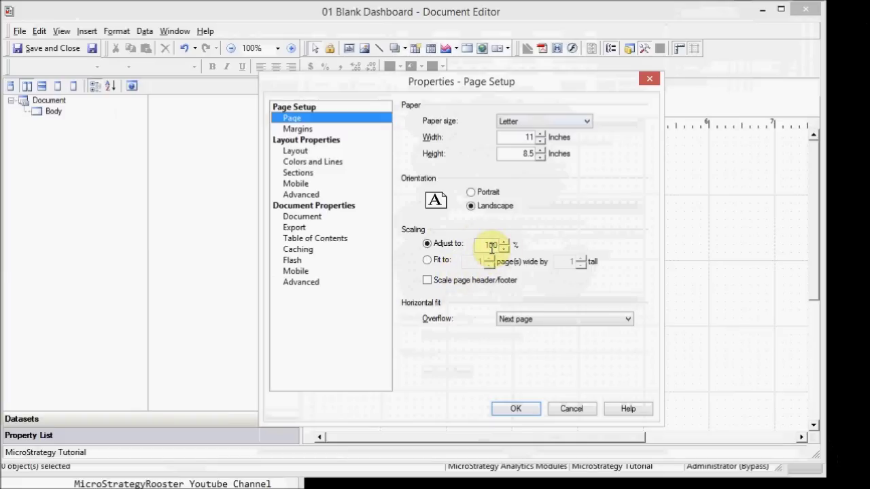
# - Review the Margins, Layout, Colors and Lines, and Sections property pages
pyautogui.click(299, 130)
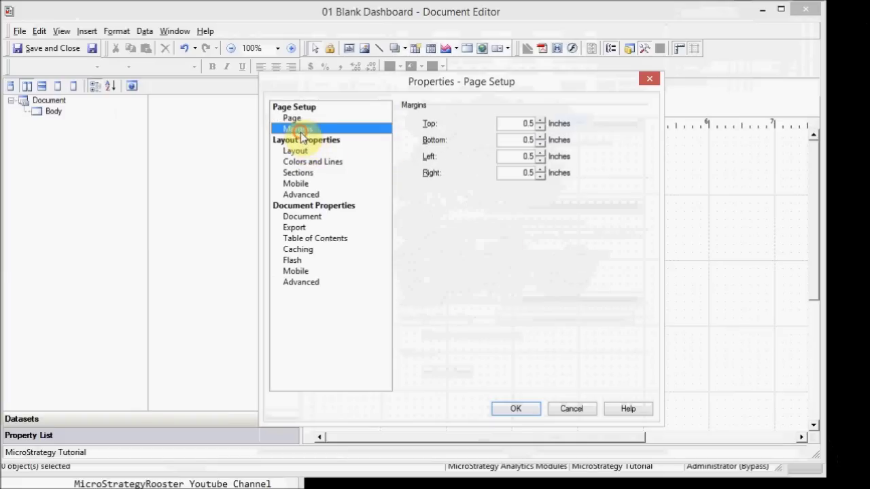
pyautogui.click(298, 151)
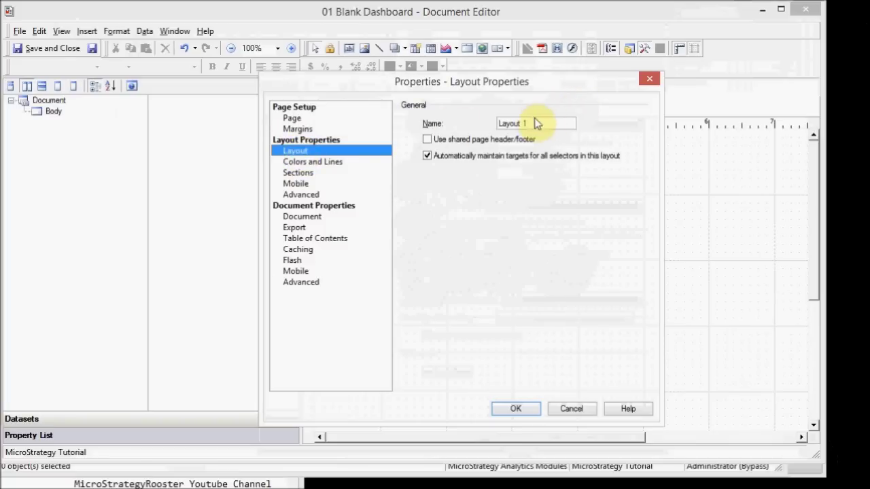
pyautogui.click(313, 161)
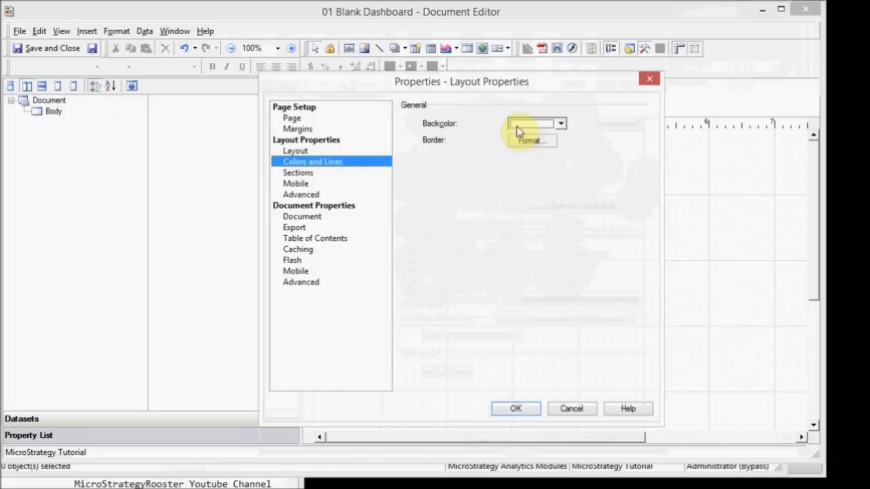
pyautogui.click(297, 172)
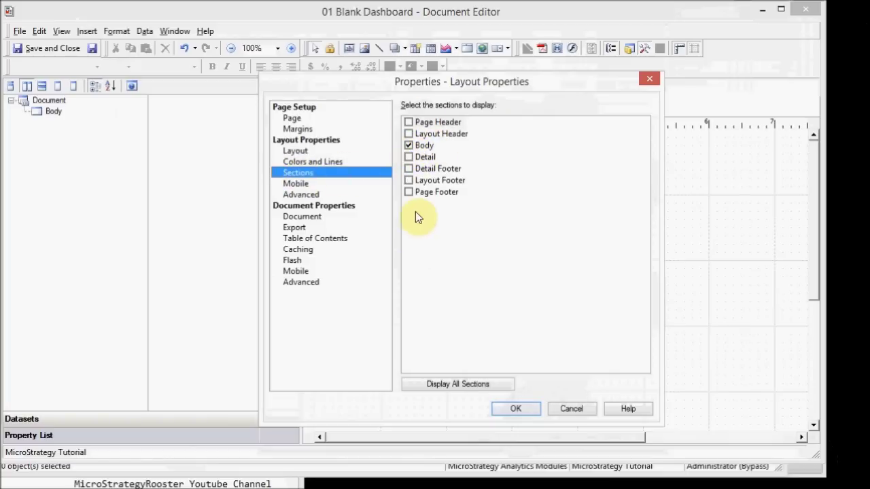
# - Keep Portrait and landscape orientations in Layout Mobile options, then view Advanced and Document pages
pyautogui.click(296, 184)
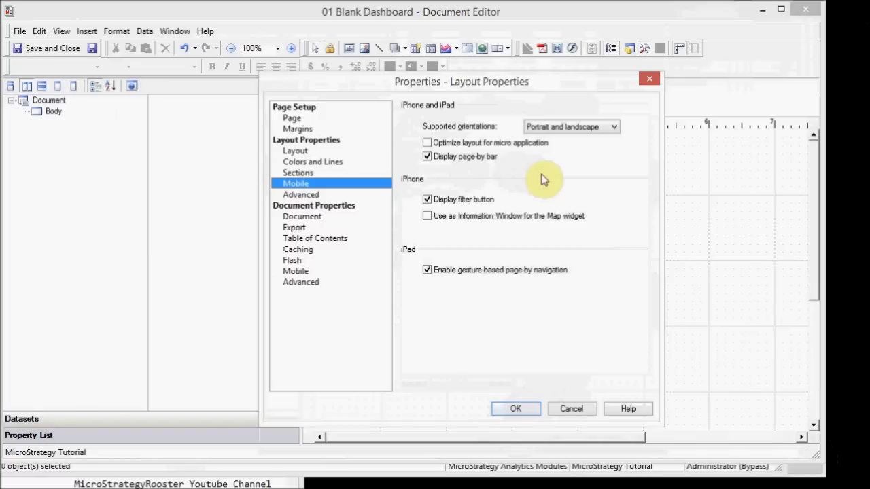
pyautogui.click(552, 129)
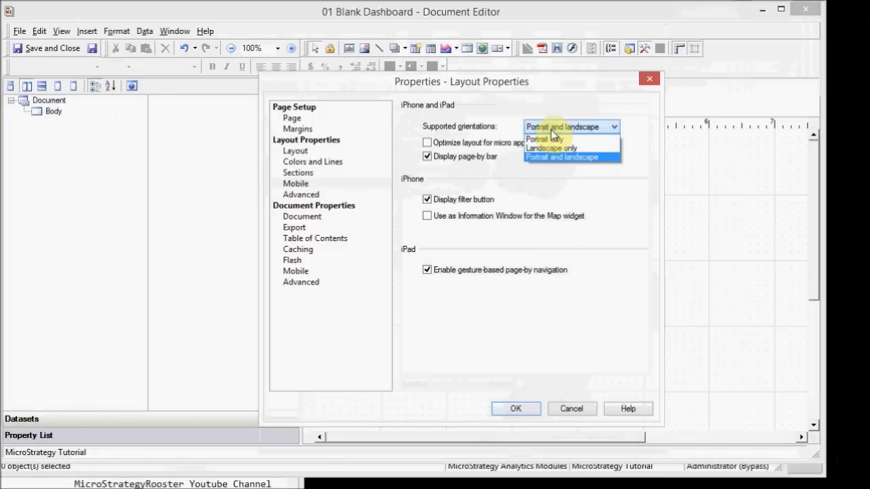
pyautogui.click(551, 130)
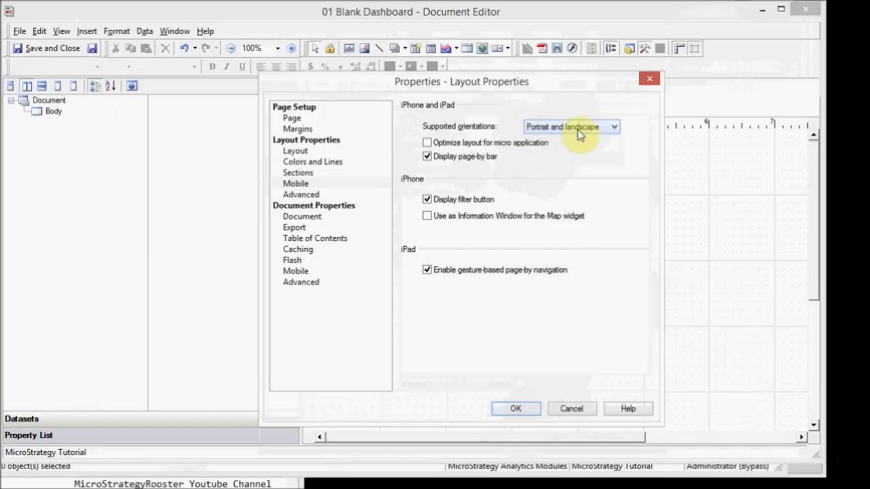
pyautogui.click(579, 132)
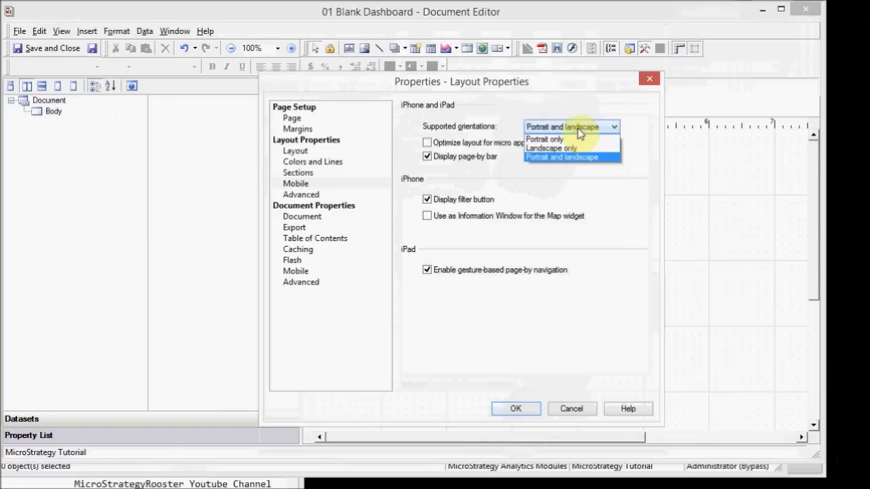
pyautogui.click(551, 128)
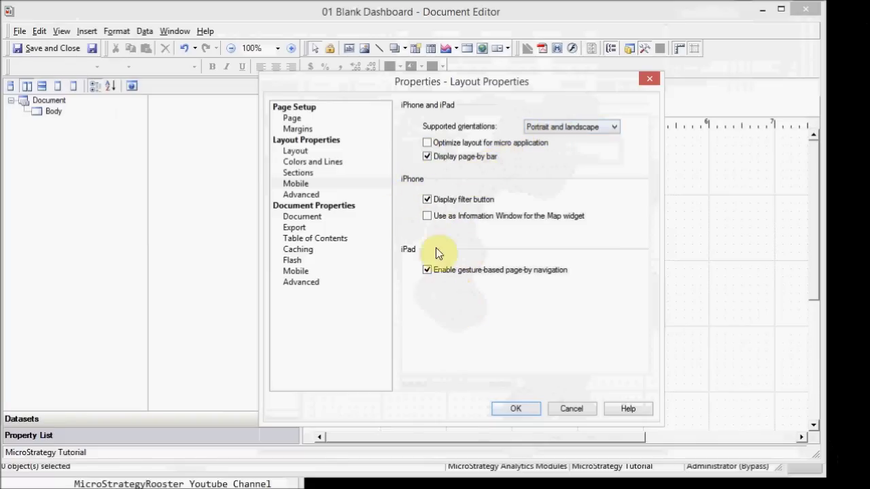
pyautogui.click(303, 195)
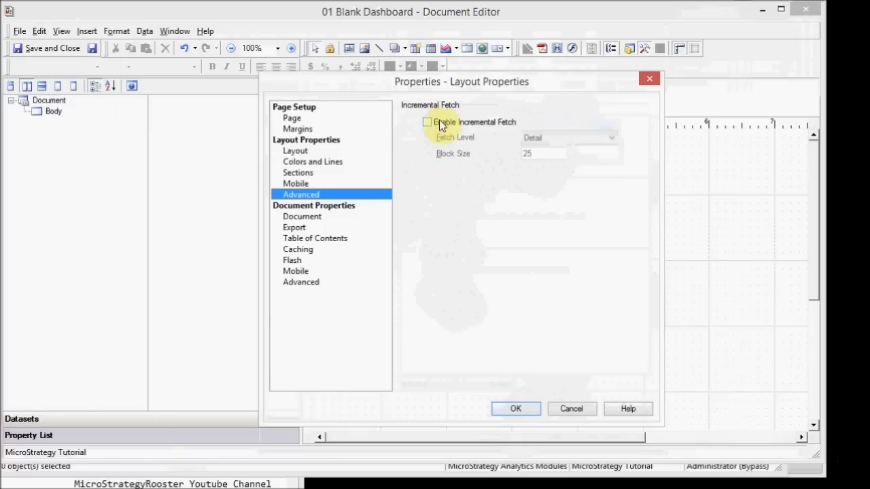
pyautogui.click(293, 216)
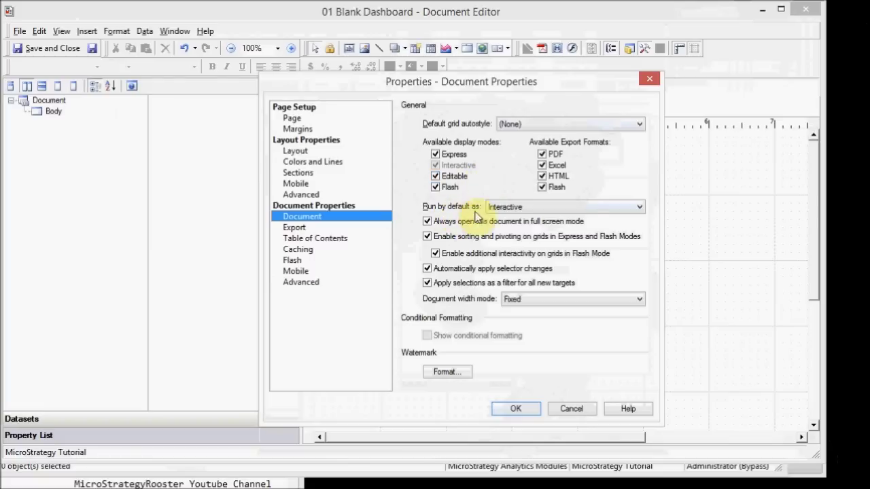
pyautogui.click(506, 208)
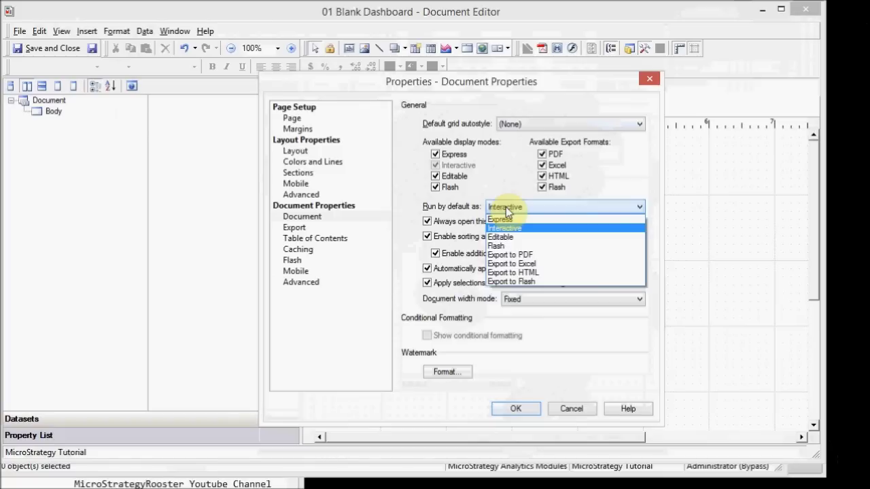
pyautogui.click(457, 206)
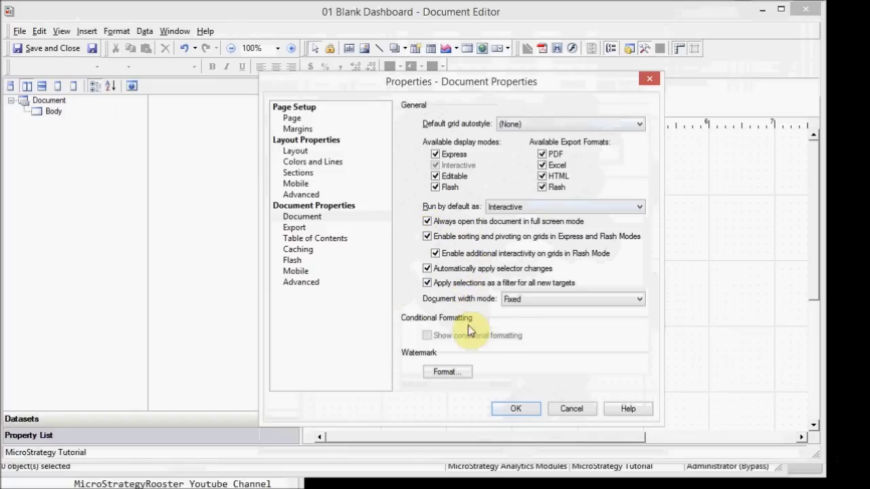
pyautogui.click(523, 302)
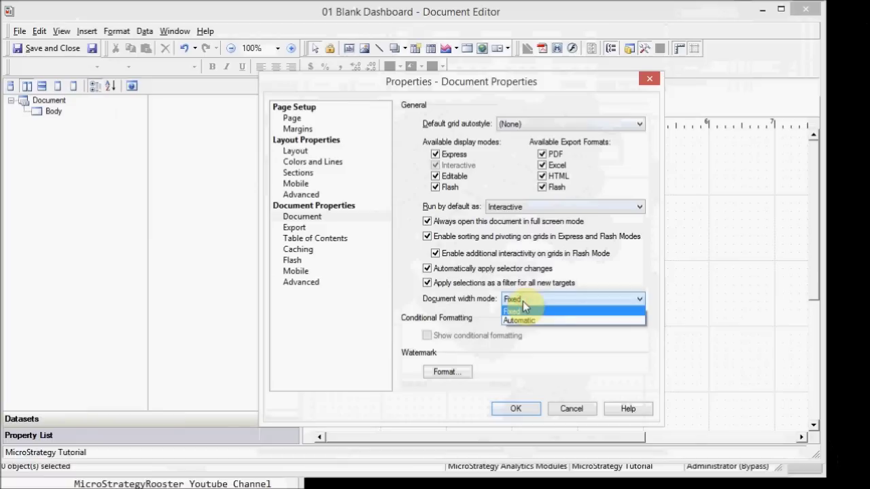
pyautogui.click(522, 301)
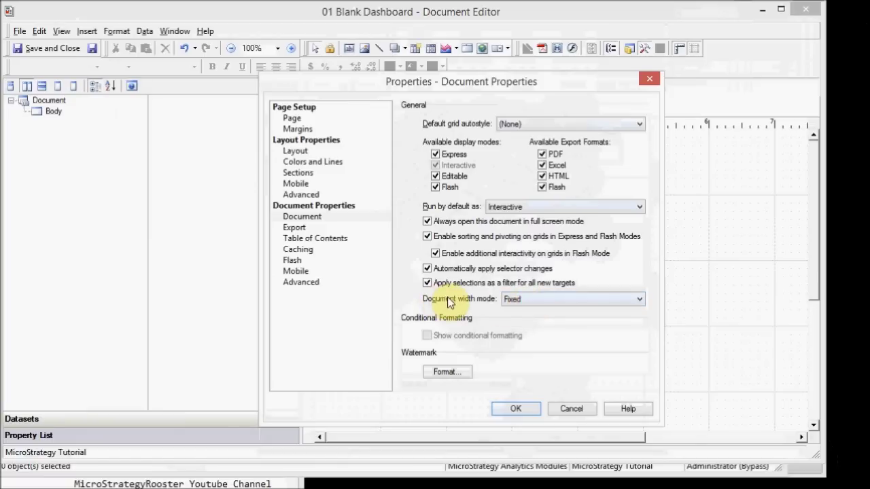
pyautogui.click(513, 299)
pyautogui.click(513, 299)
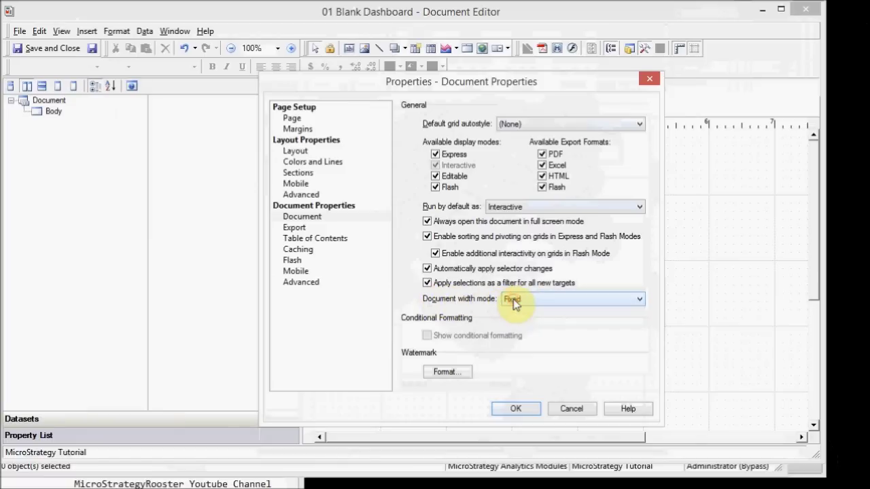
pyautogui.click(513, 299)
pyautogui.click(513, 303)
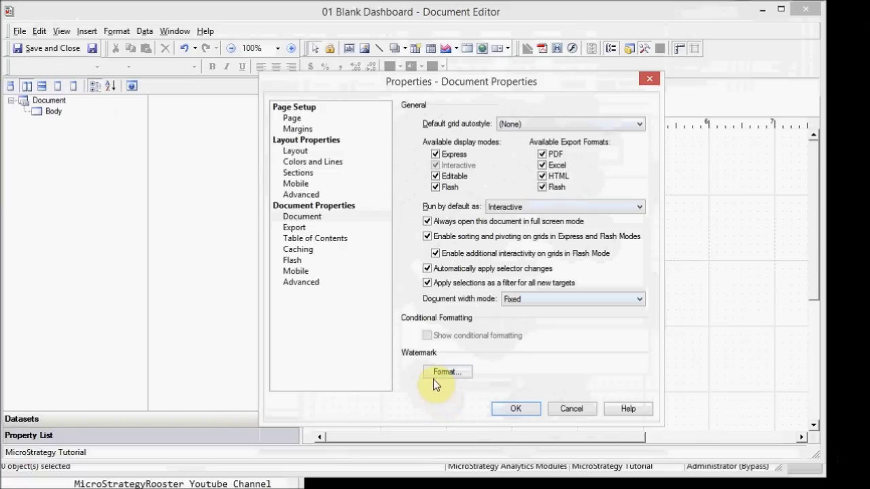
pyautogui.click(294, 228)
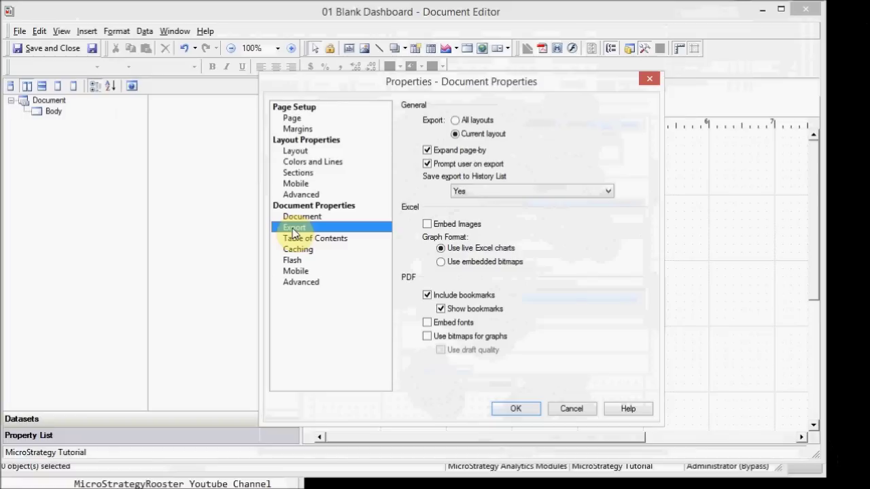
# - Review the Table of Contents, Caching, Flash and Mobile pages, leaving the layout bar style as Tabs
pyautogui.click(301, 239)
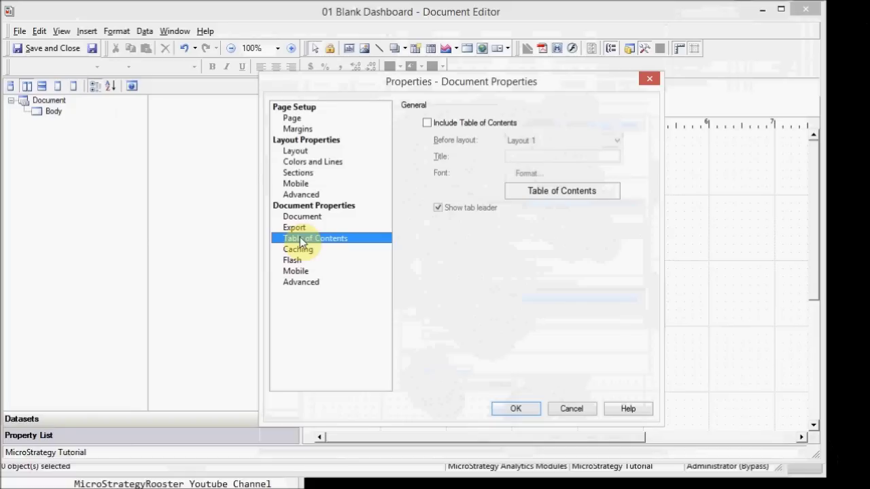
pyautogui.click(301, 249)
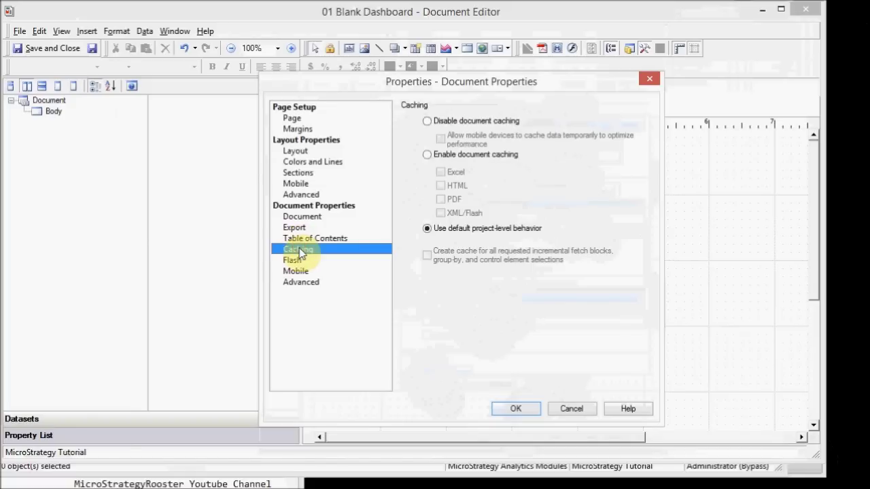
pyautogui.click(295, 263)
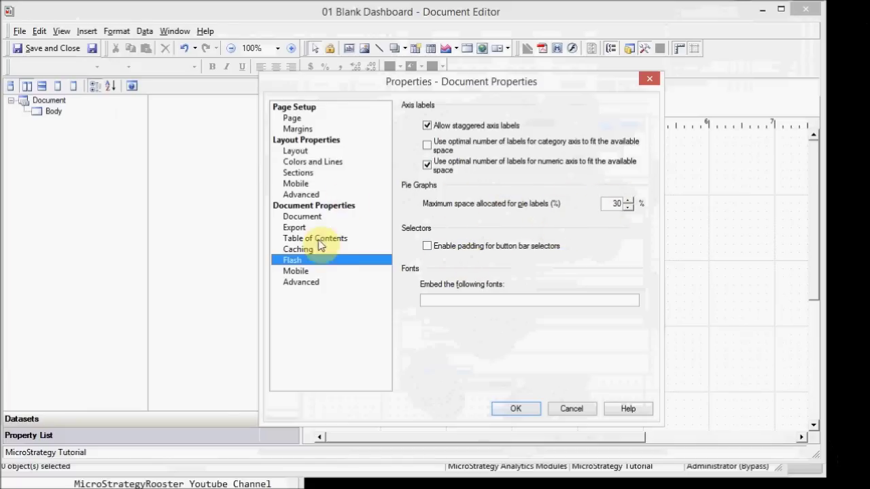
pyautogui.click(304, 272)
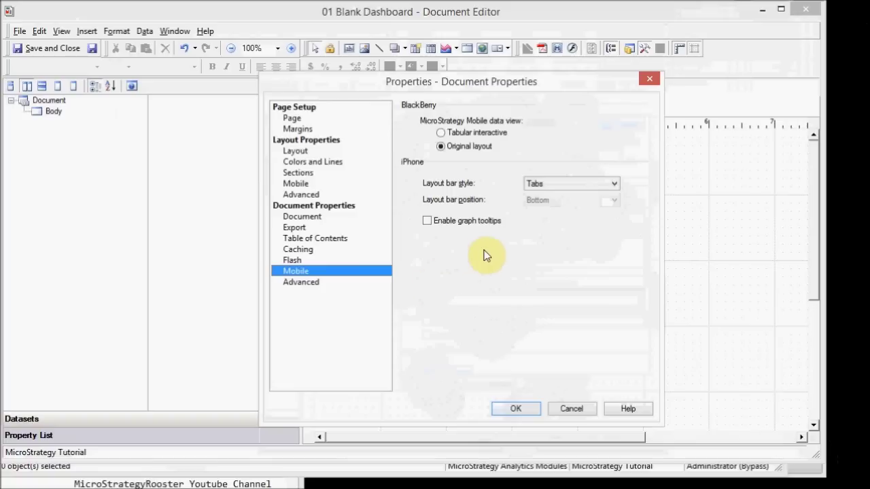
pyautogui.click(537, 182)
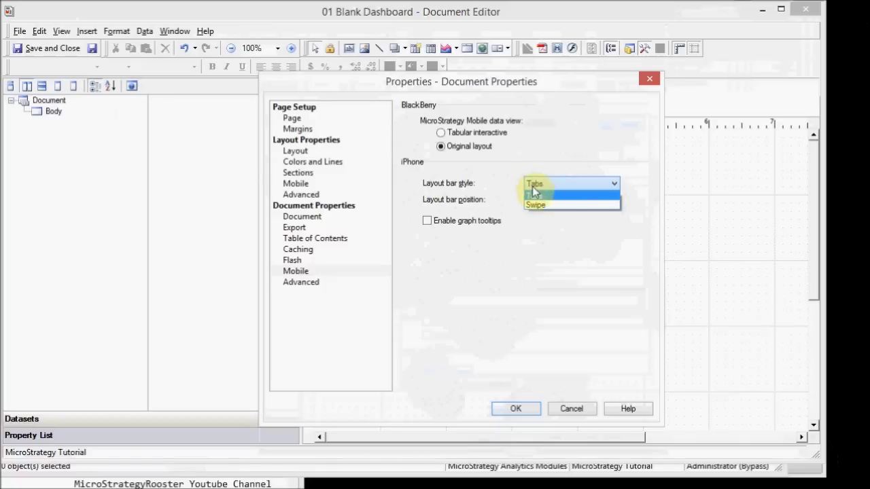
pyautogui.click(530, 194)
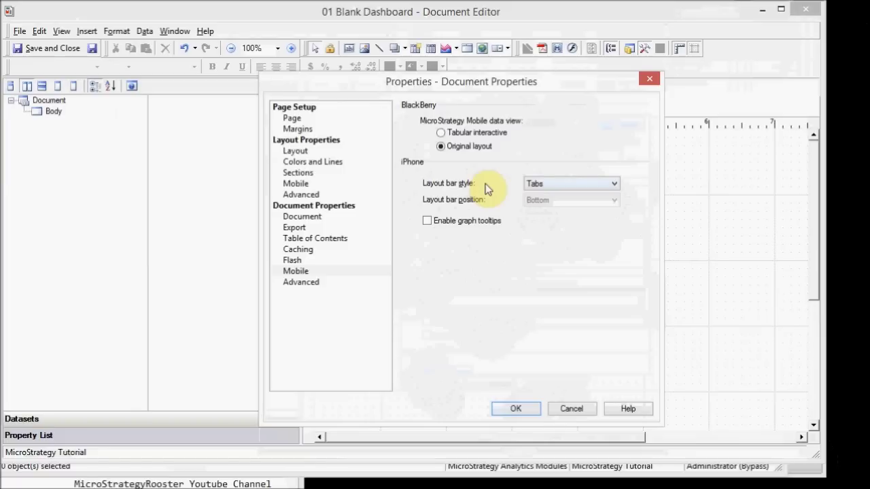
pyautogui.click(304, 284)
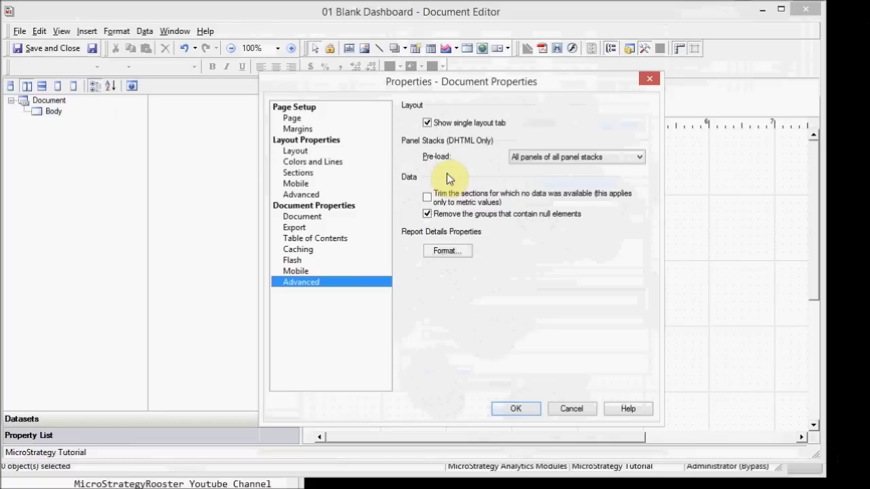
# - Review the Advanced document page, then cancel Document Properties without any changes
pyautogui.click(447, 273)
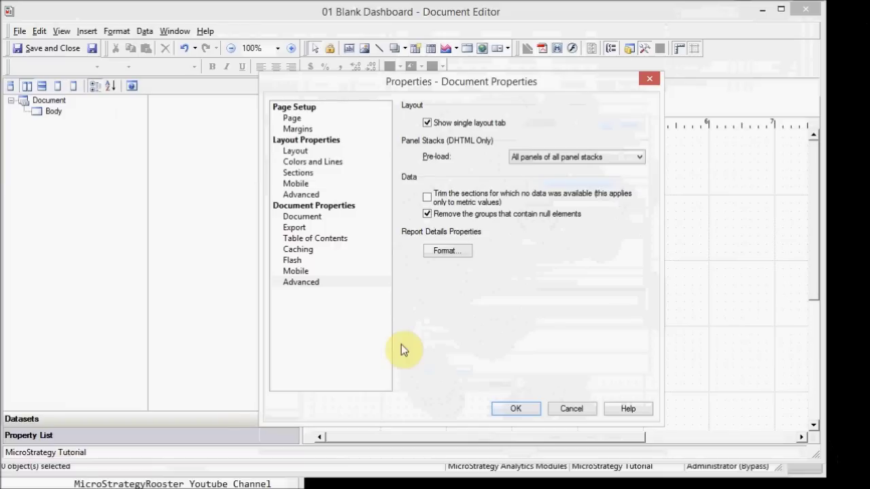
pyautogui.click(563, 409)
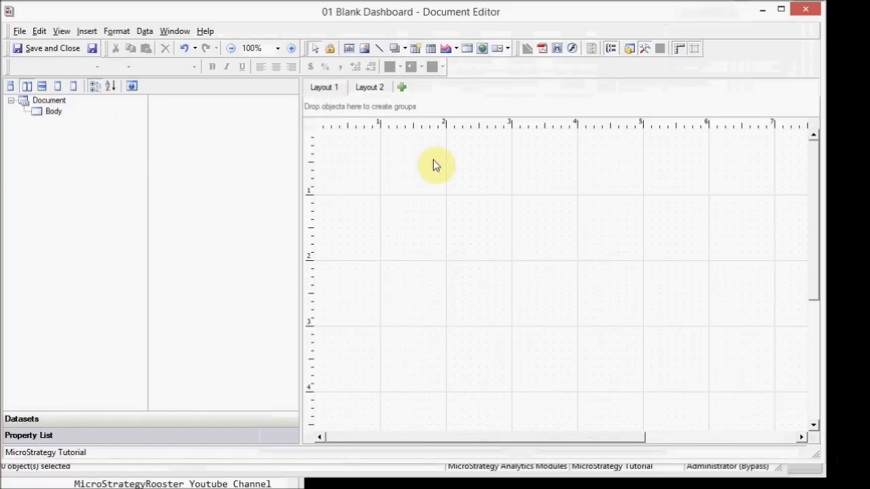
# - Draw a panel stack across the upper canvas and name it My Stack
pyautogui.click(467, 49)
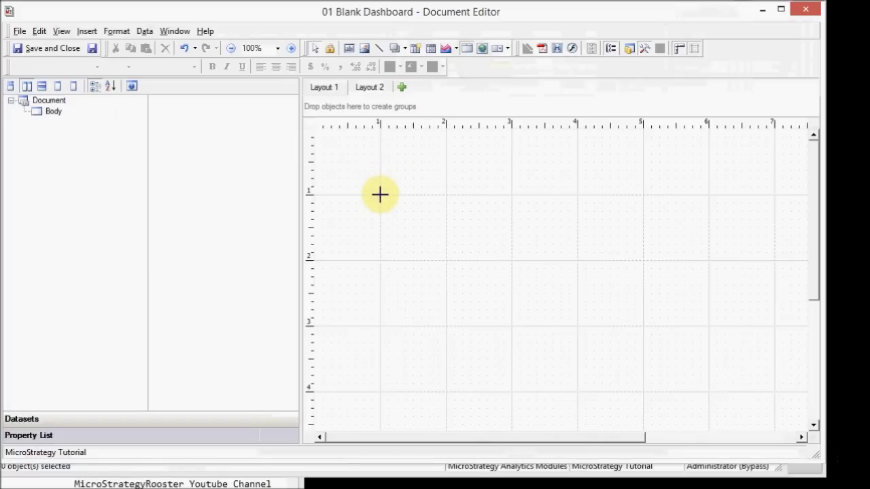
pyautogui.moveTo(380, 195)
pyautogui.mouseDown()
pyautogui.moveTo(639, 388)
pyautogui.moveTo(708, 392)
pyautogui.mouseUp()
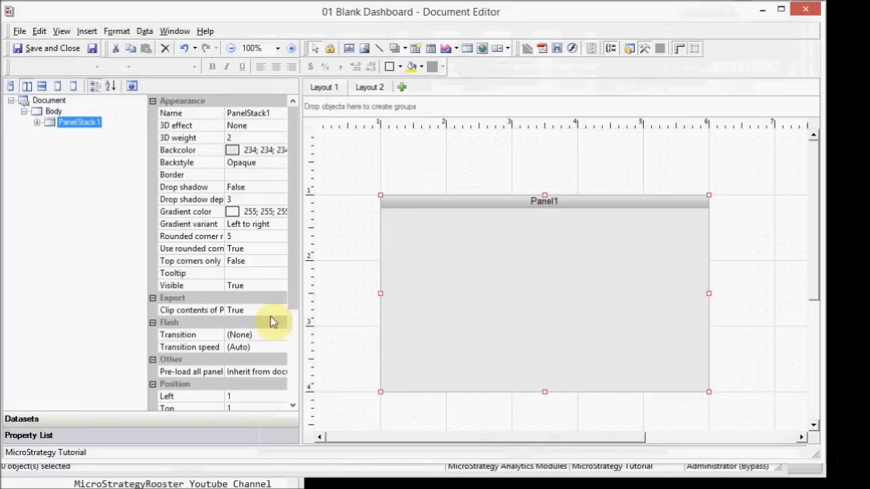
pyautogui.moveTo(292, 280); pyautogui.dragTo(288, 224)
pyautogui.click(255, 113)
pyautogui.write('My Sta')
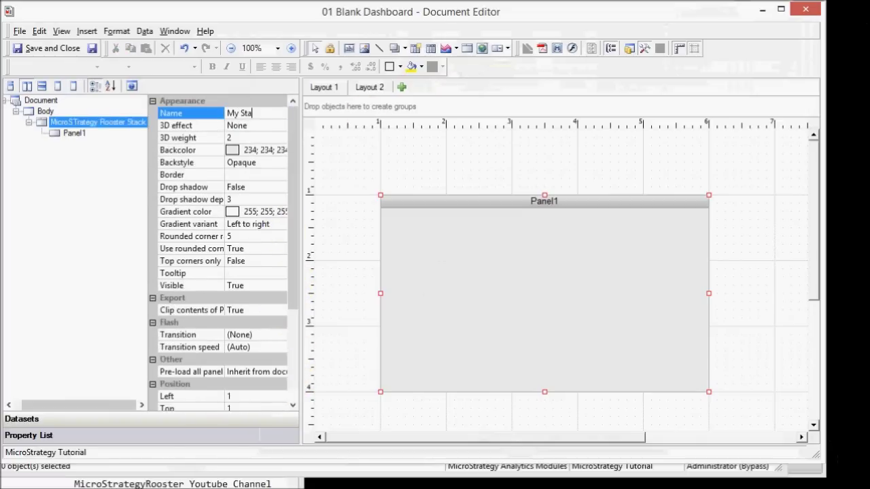
pyautogui.write('ck')
pyautogui.press('Return')
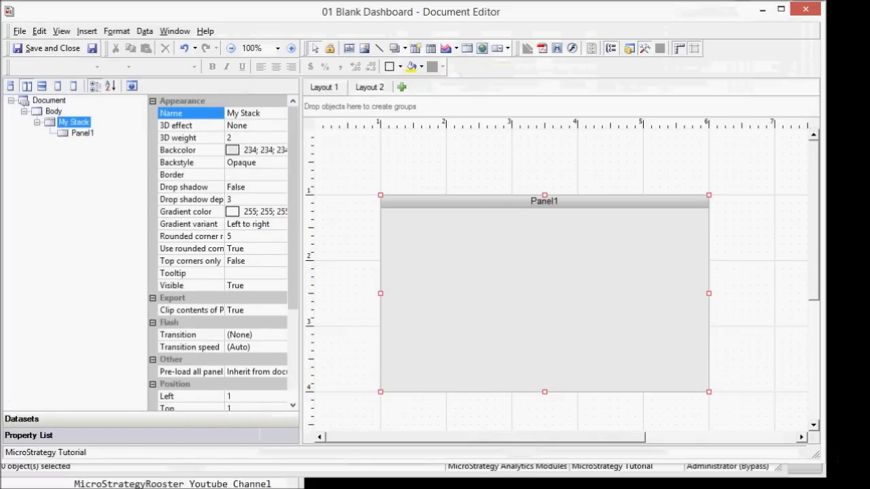
pyautogui.click(85, 132)
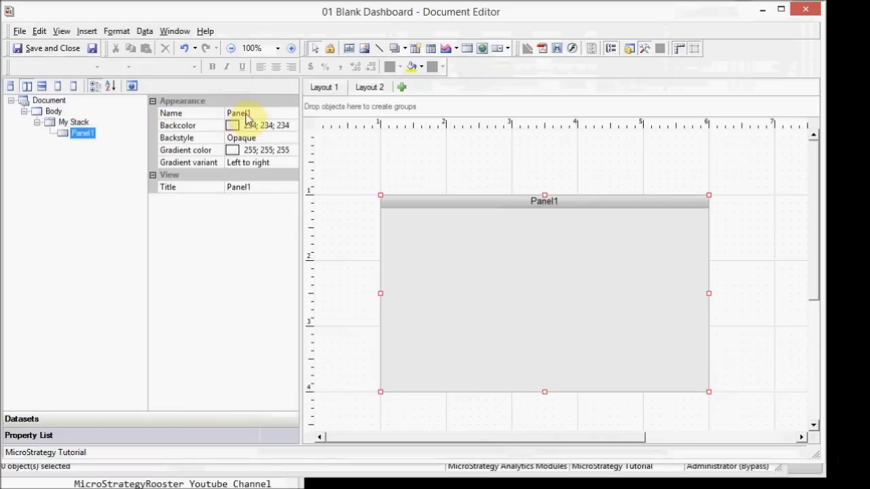
# - Rename the first panel to 'MicroStrategy Panel 1', correcting the capital-S typo
pyautogui.click(251, 112)
pyautogui.doubleClick(251, 113)
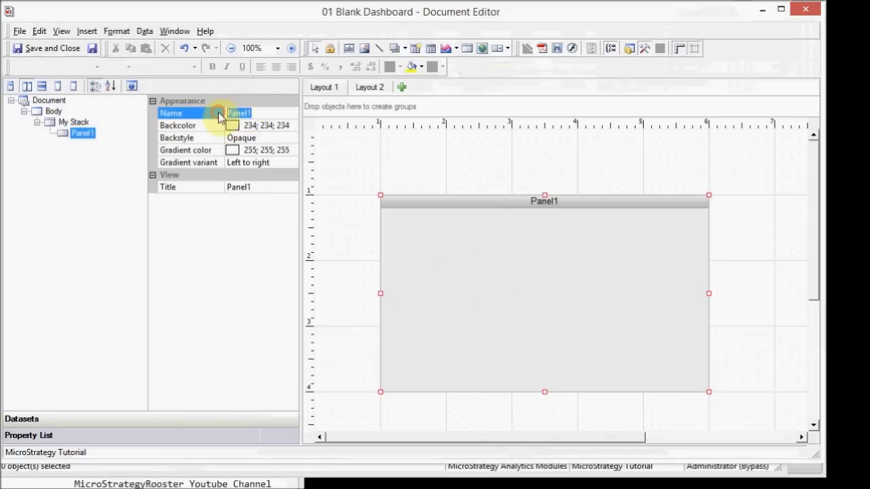
pyautogui.write('M')
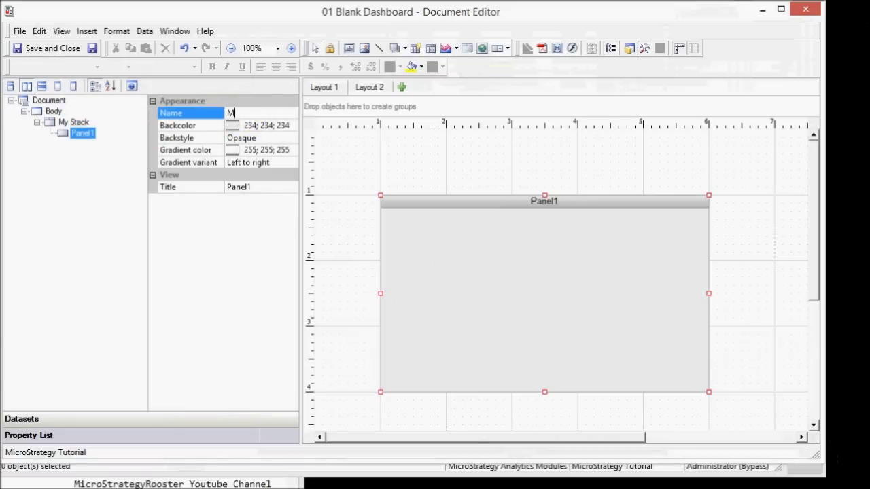
pyautogui.write('icroSTrategy Panel 1')
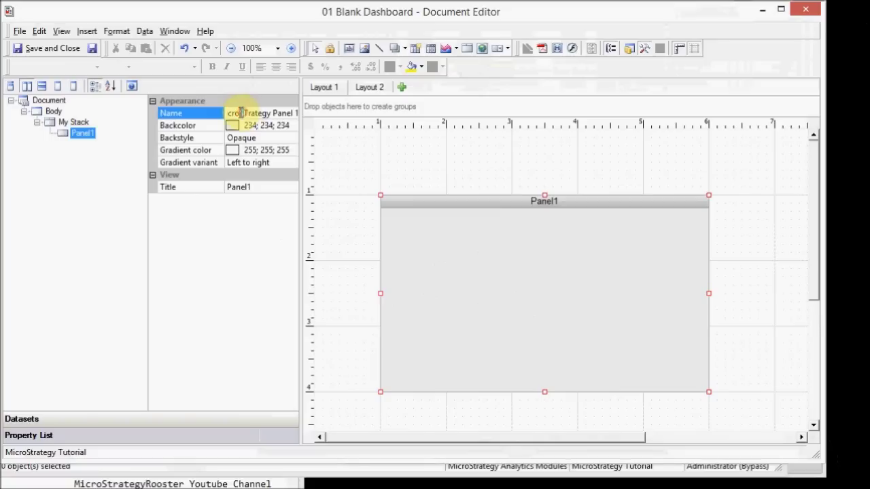
pyautogui.click(240, 112)
pyautogui.press('BackSpace')
pyautogui.write('s')
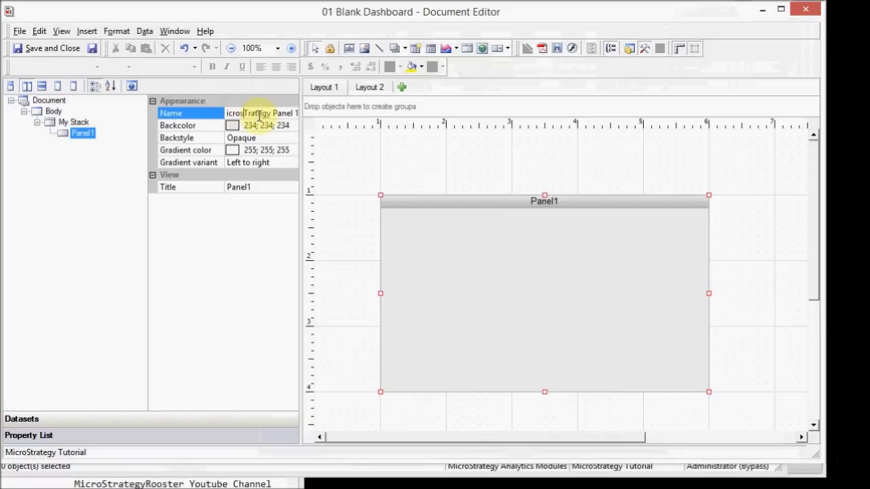
# - Set the panel title to 'MicroStrategy Rooster Panel 1', fixing the 'Pannel' typo
pyautogui.click(243, 187)
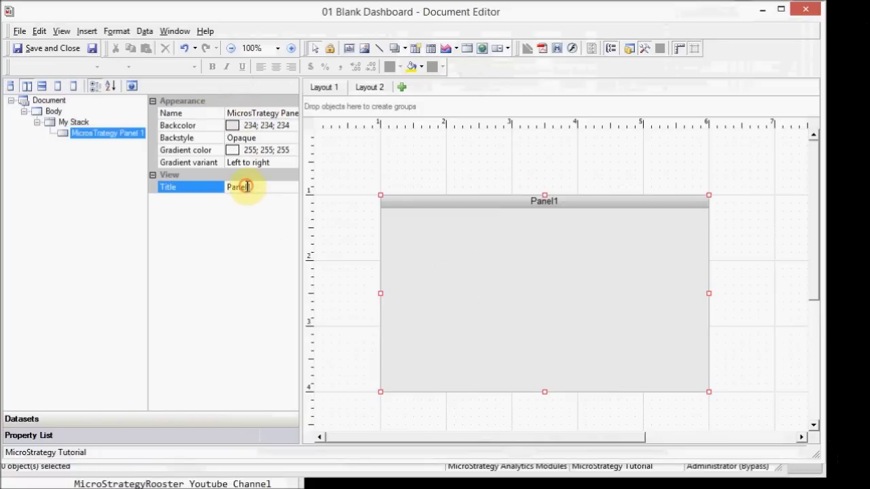
pyautogui.moveTo(257, 186); pyautogui.dragTo(211, 191)
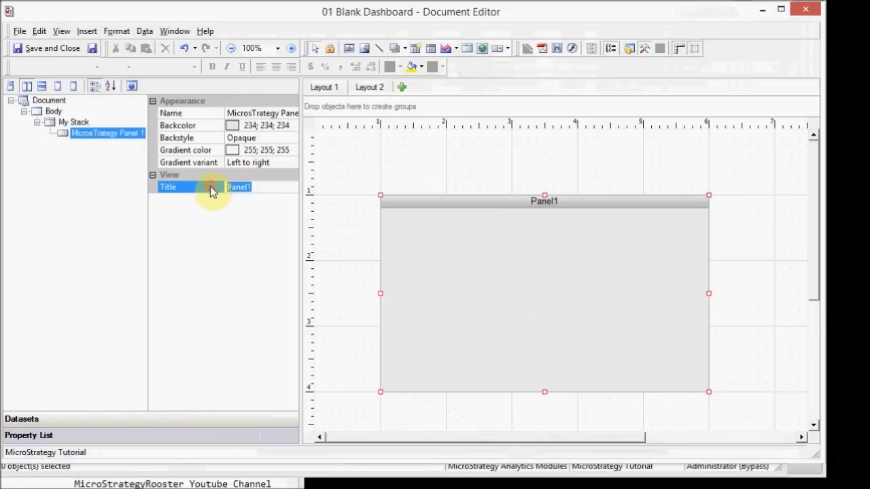
pyautogui.write('MicroSt')
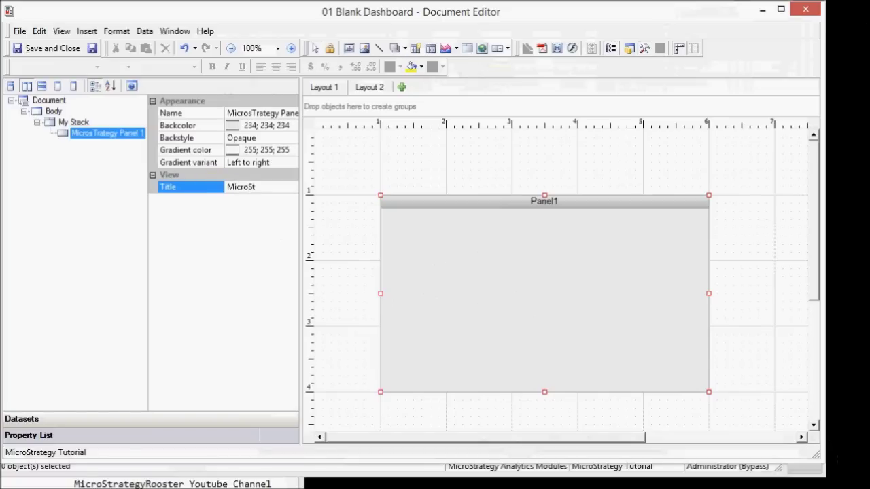
pyautogui.write('rategy Rooster')
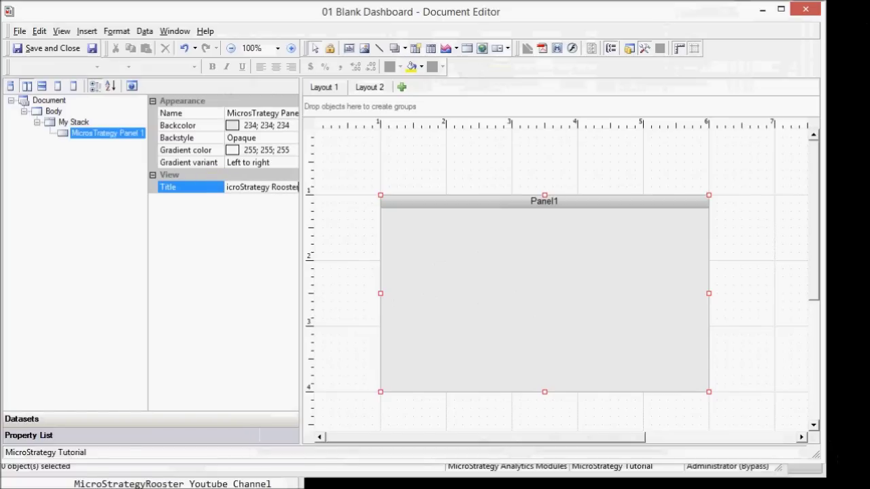
pyautogui.write(' Pannel 1')
pyautogui.press('Left')
pyautogui.press('Left')
pyautogui.press('Left')
pyautogui.press('Left')
pyautogui.press('BackSpace')
pyautogui.press('Return')
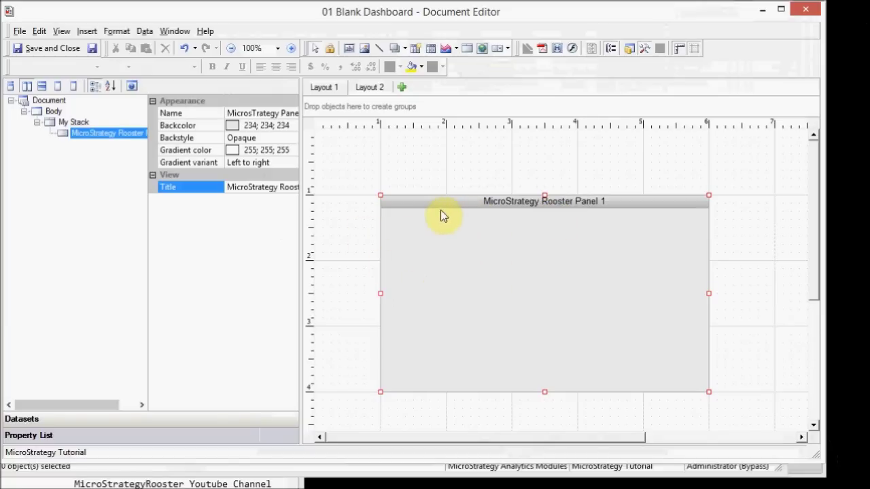
pyautogui.click(71, 122)
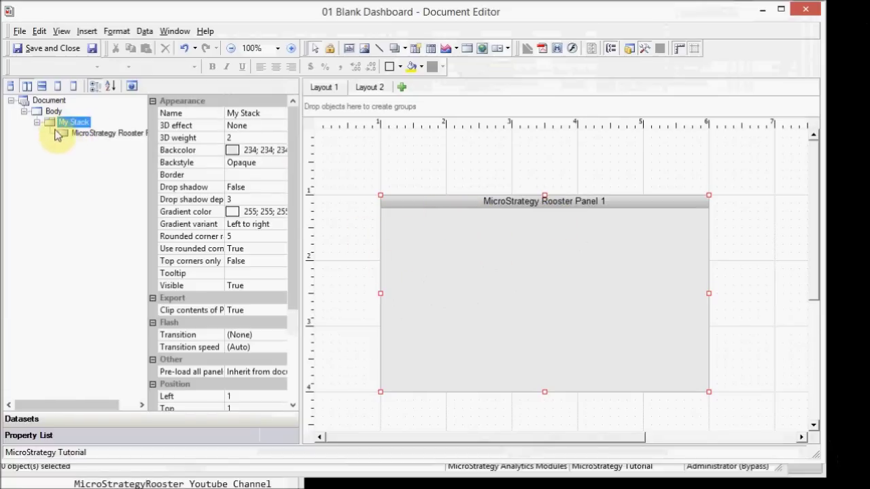
# - Add a second panel named Another Panel to My Stack through Manage Panels
pyautogui.rightClick(422, 201)
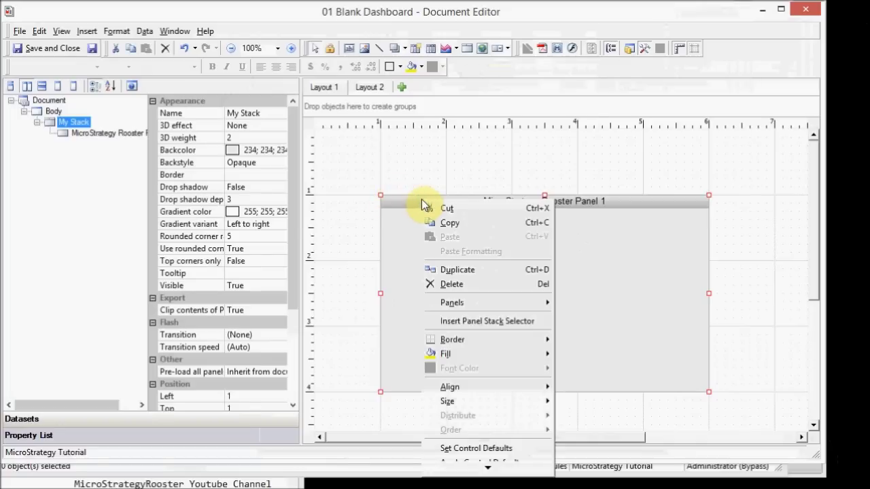
pyautogui.moveTo(496, 303)
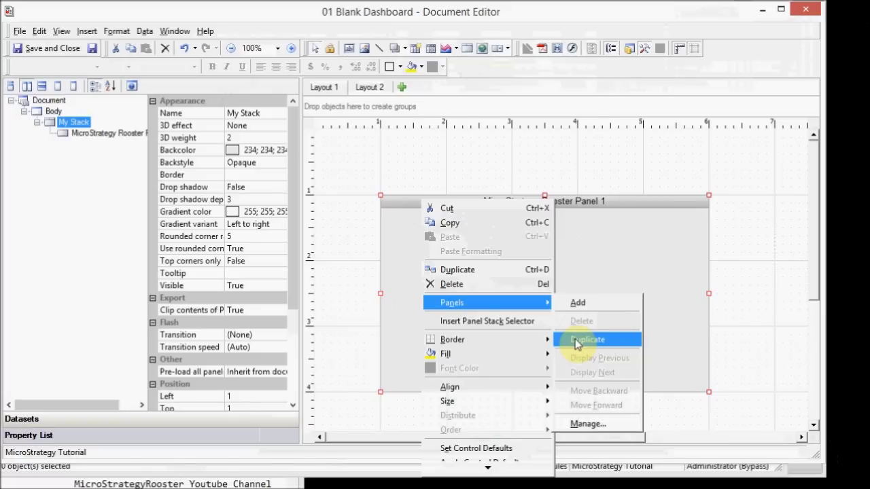
pyautogui.click(589, 424)
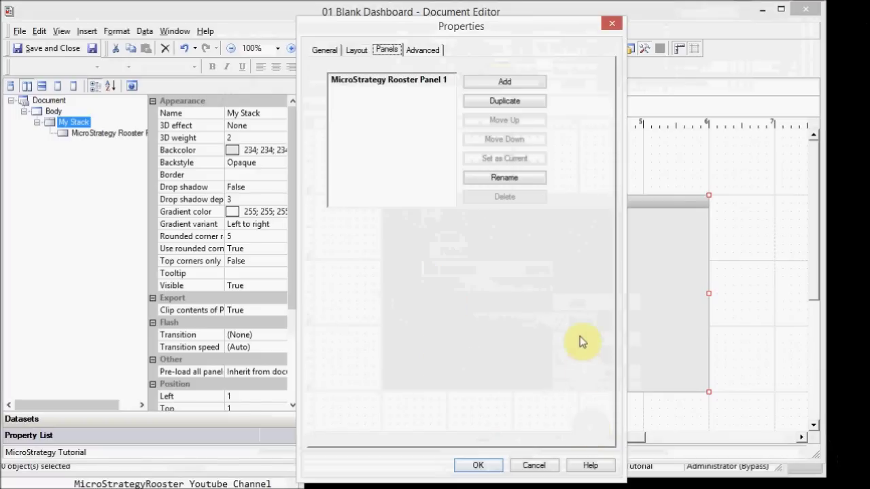
pyautogui.click(502, 83)
pyautogui.write('Ano')
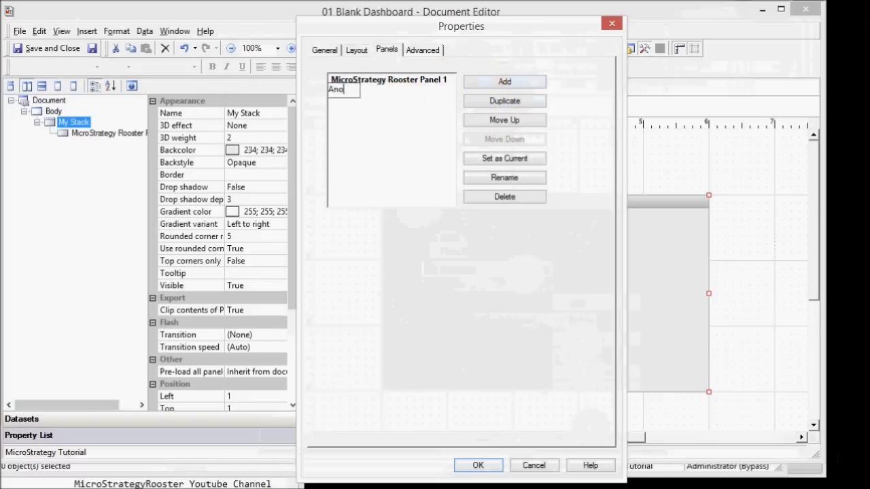
pyautogui.write('ther Panel')
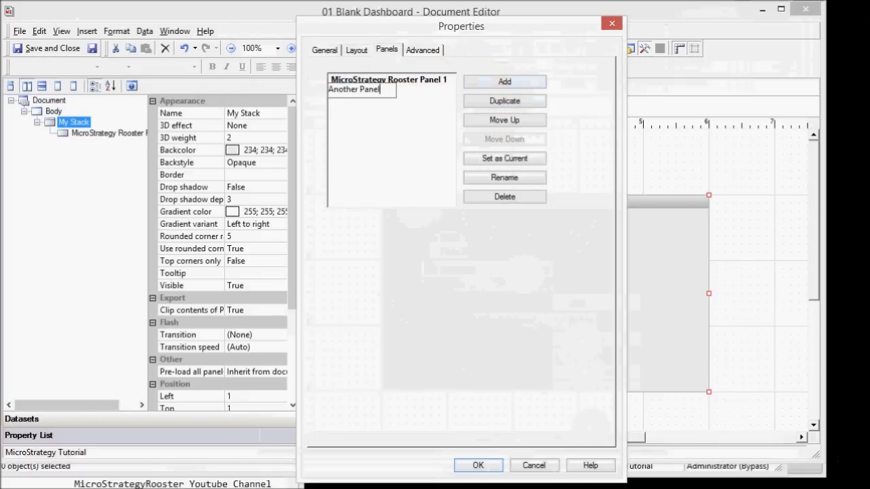
pyautogui.click(416, 129)
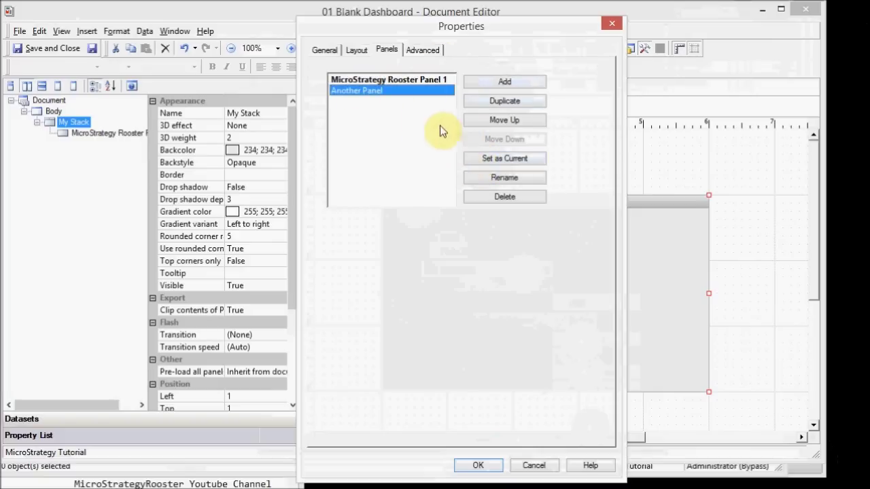
pyautogui.click(418, 78)
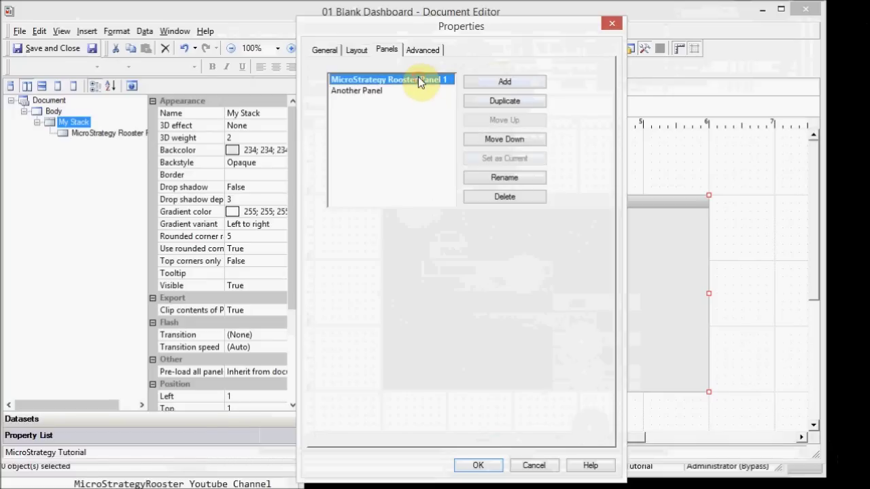
pyautogui.click(421, 50)
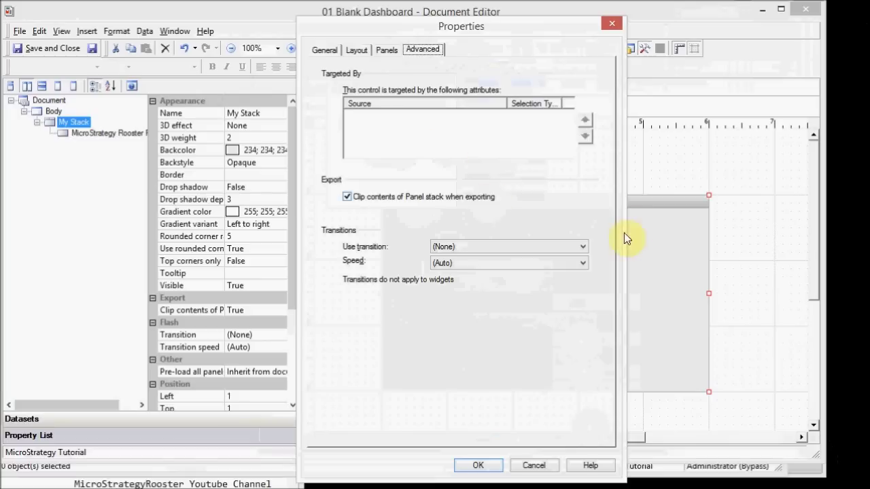
# - Look over the stack's Layout and General settings, then confirm the properties with OK
pyautogui.click(357, 50)
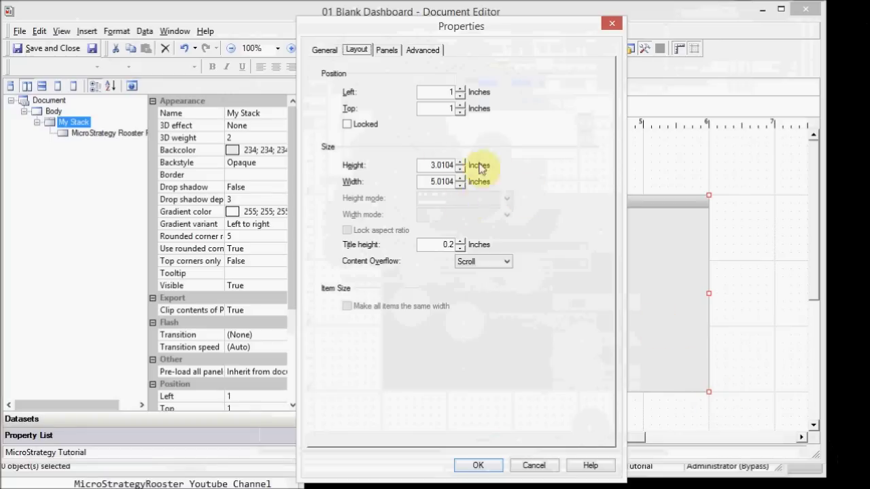
pyautogui.click(320, 51)
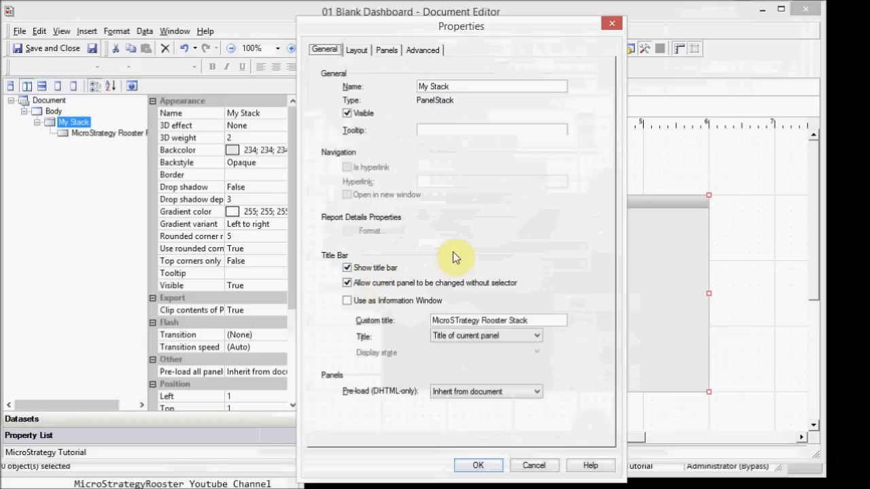
pyautogui.click(644, 209)
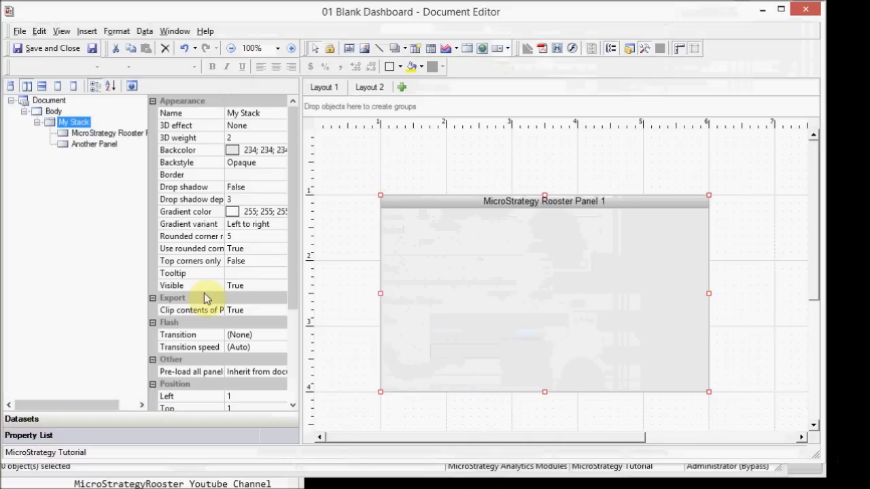
# - Add the Sales by Region dataset to the layout as a grid
pyautogui.click(136, 419)
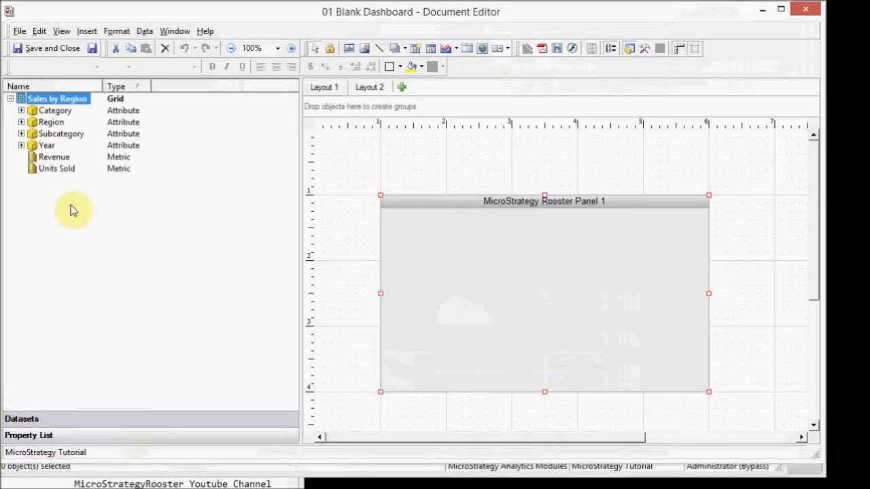
pyautogui.click(485, 313)
pyautogui.click(57, 99)
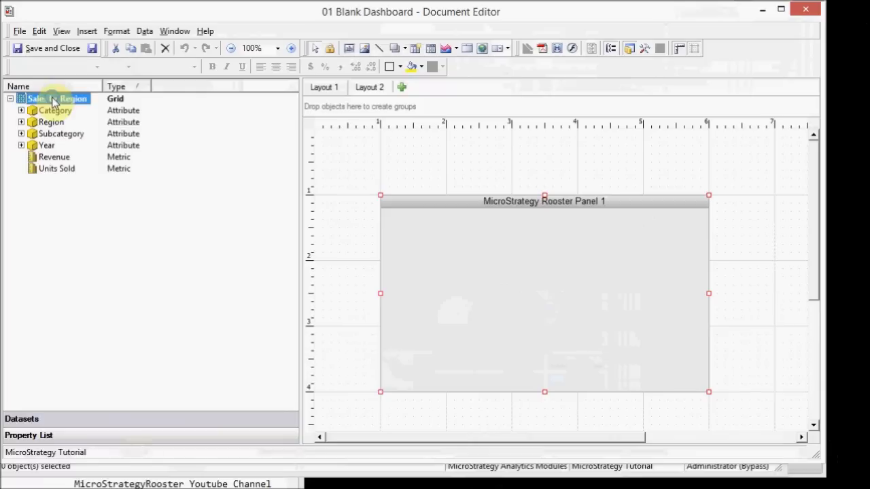
pyautogui.rightClick(55, 99)
pyautogui.click(66, 107)
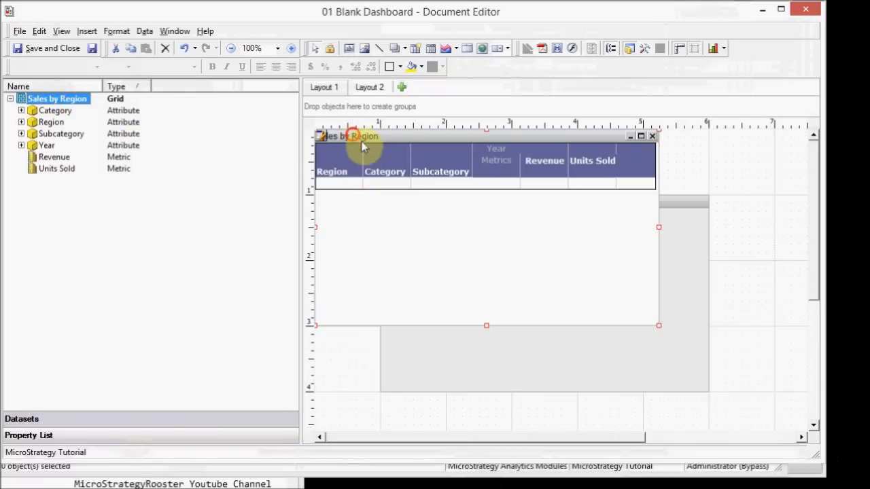
# - Move the grid into MicroStrategy Rooster Panel 1 and resize it to fit the panel
pyautogui.moveTo(362, 142); pyautogui.dragTo(429, 213)
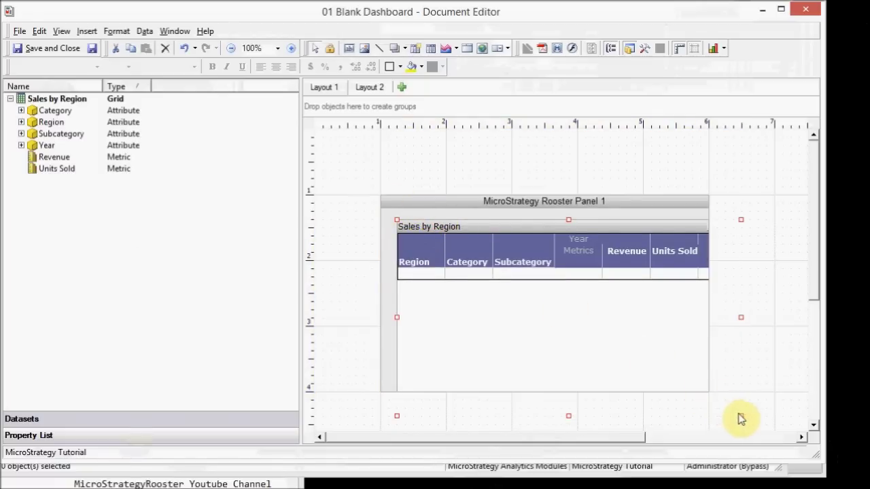
pyautogui.moveTo(740, 415); pyautogui.dragTo(683, 386)
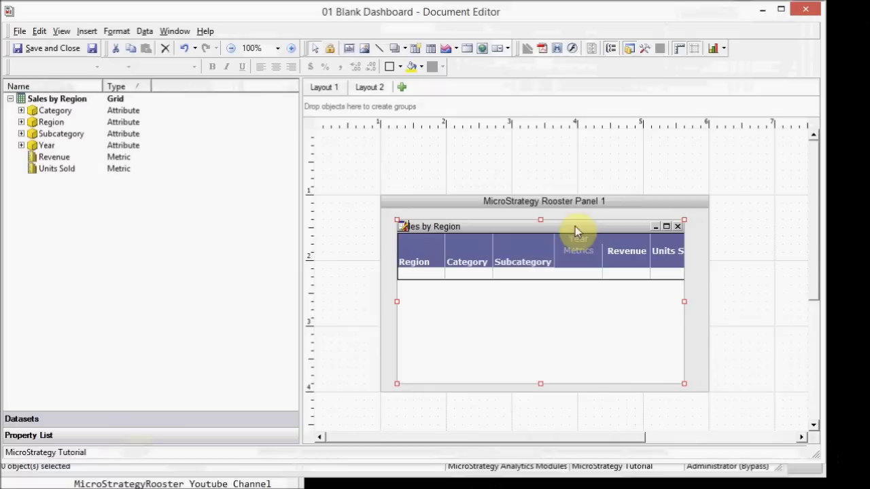
pyautogui.moveTo(575, 227); pyautogui.dragTo(567, 227)
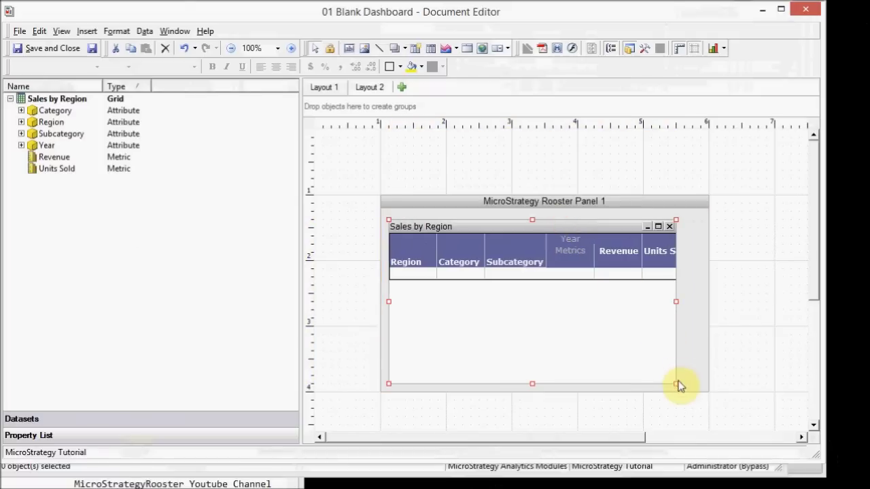
pyautogui.moveTo(677, 385); pyautogui.dragTo(690, 383)
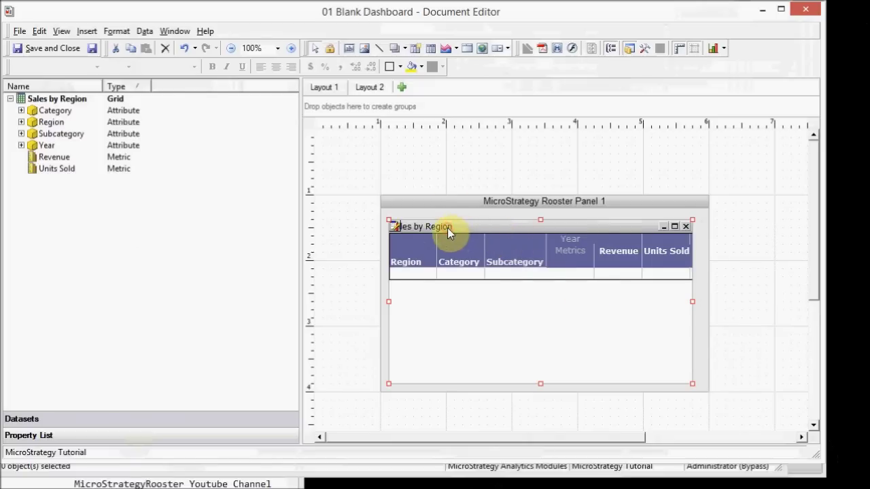
# - Hide the Sales by Region grid's title bar
pyautogui.click(144, 440)
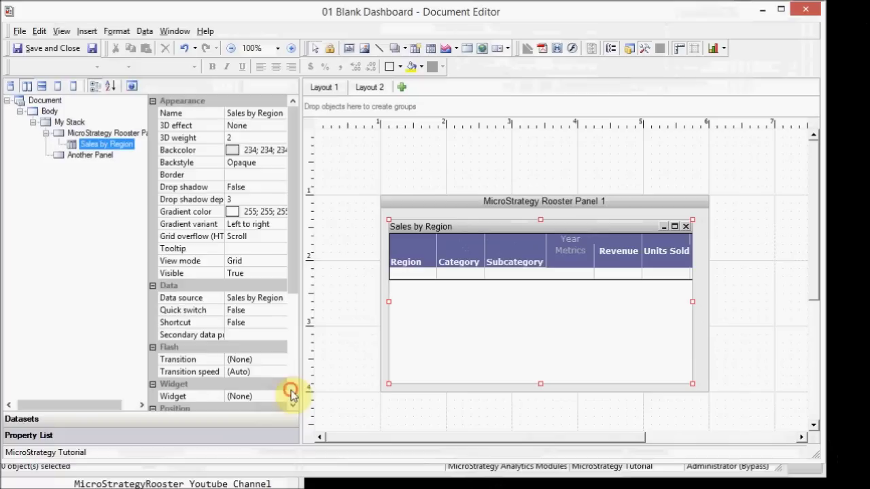
pyautogui.click(291, 393)
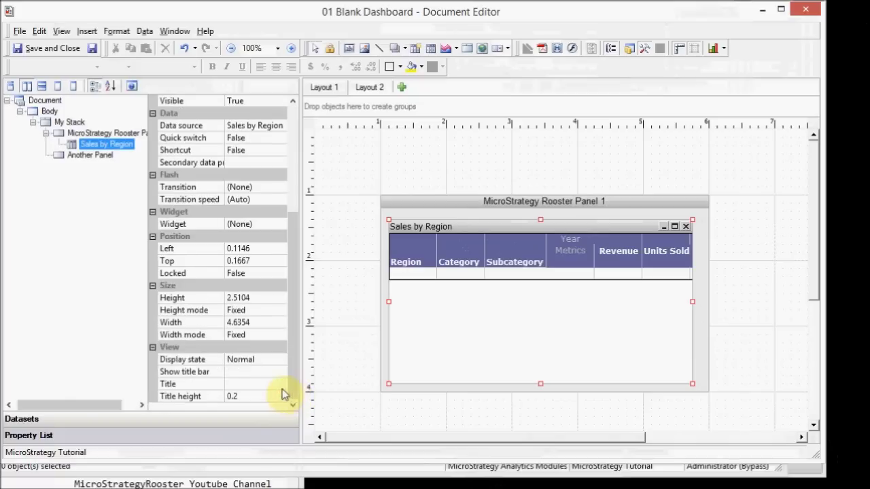
pyautogui.click(280, 374)
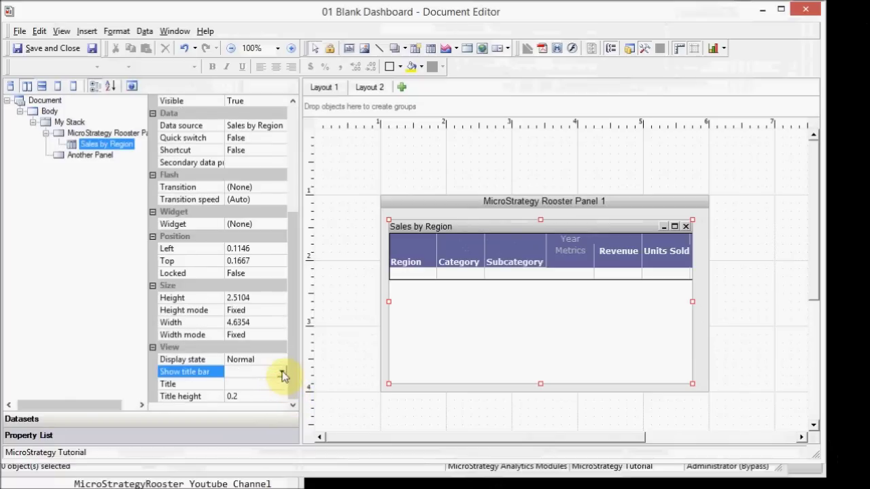
pyautogui.click(283, 373)
pyautogui.click(254, 395)
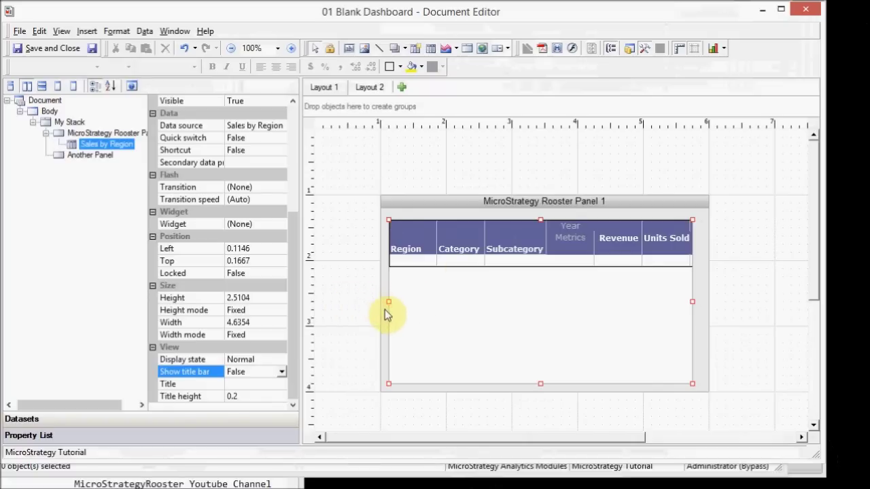
# - Give My Stack a solid red background (255; 0; 0)
pyautogui.click(385, 314)
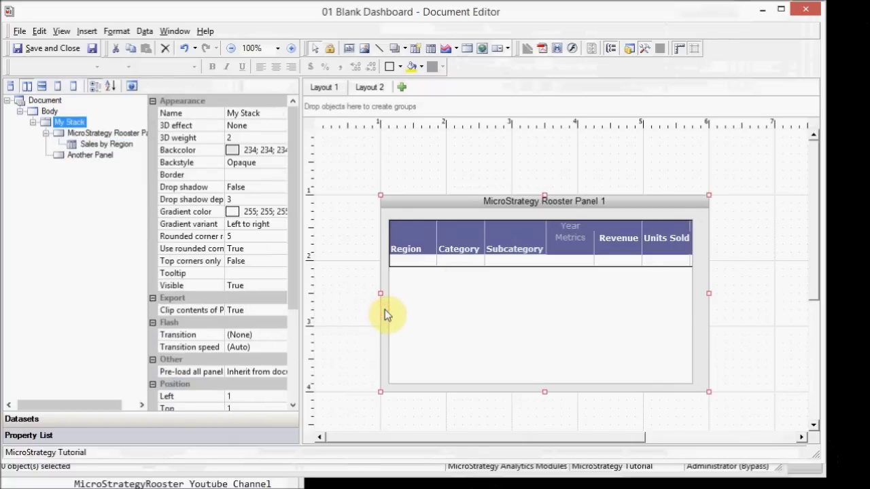
pyautogui.click(266, 151)
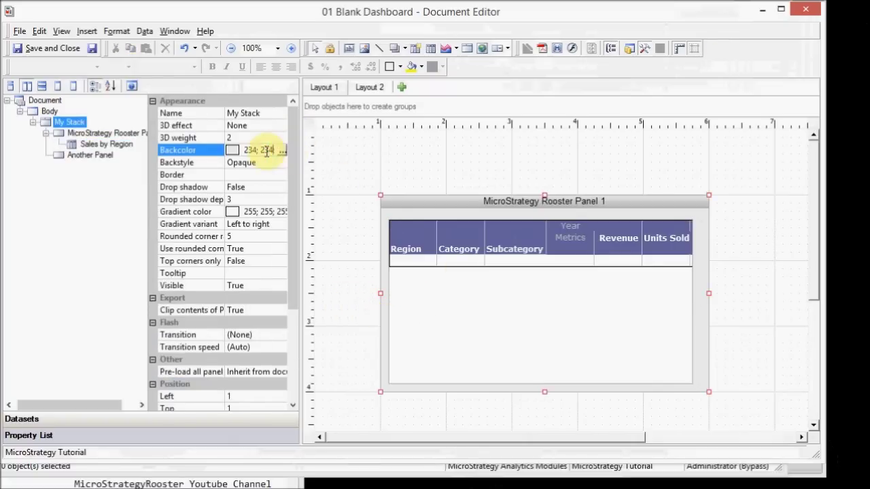
pyautogui.click(281, 150)
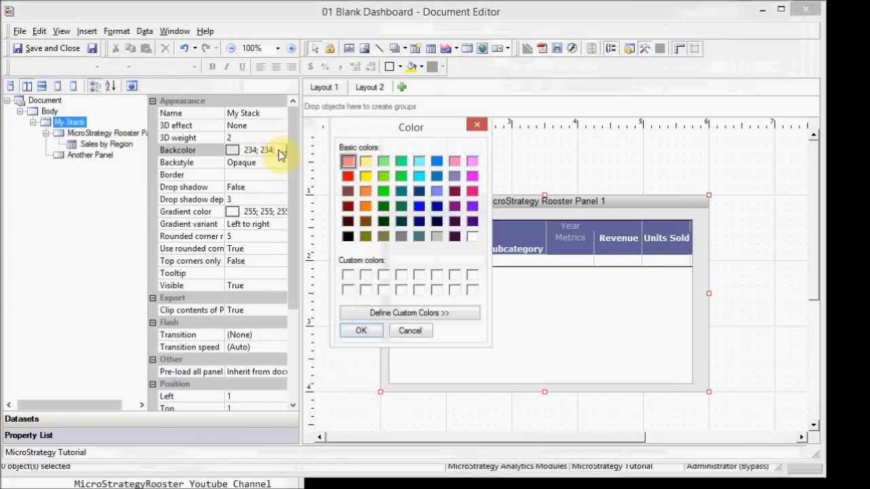
pyautogui.click(347, 176)
pyautogui.click(363, 330)
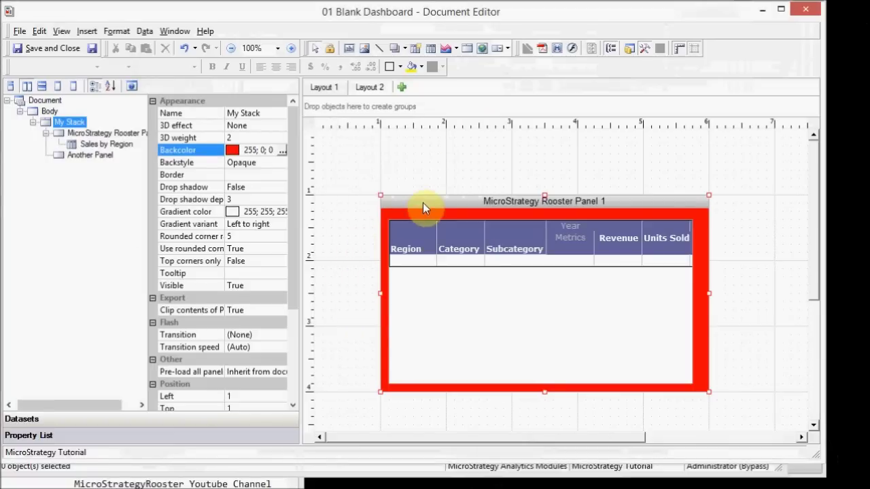
pyautogui.click(423, 202)
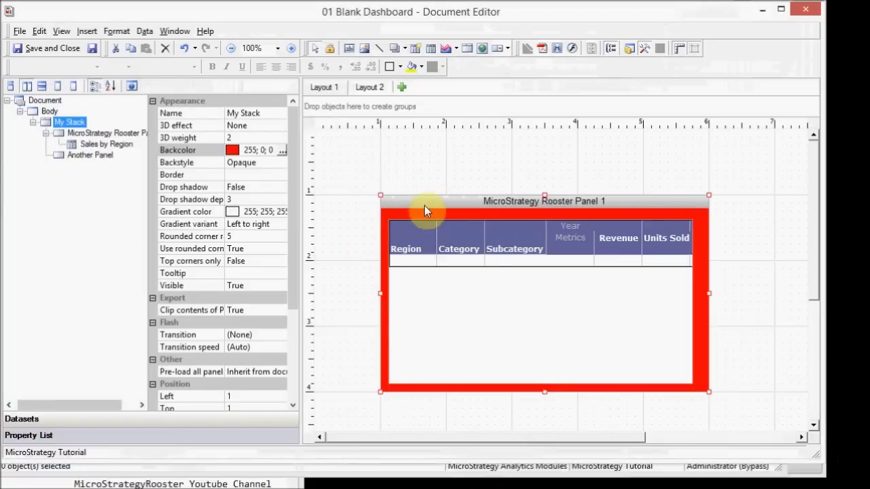
# - Give the panel title a gradient background with navy as its first colour
pyautogui.rightClick(423, 205)
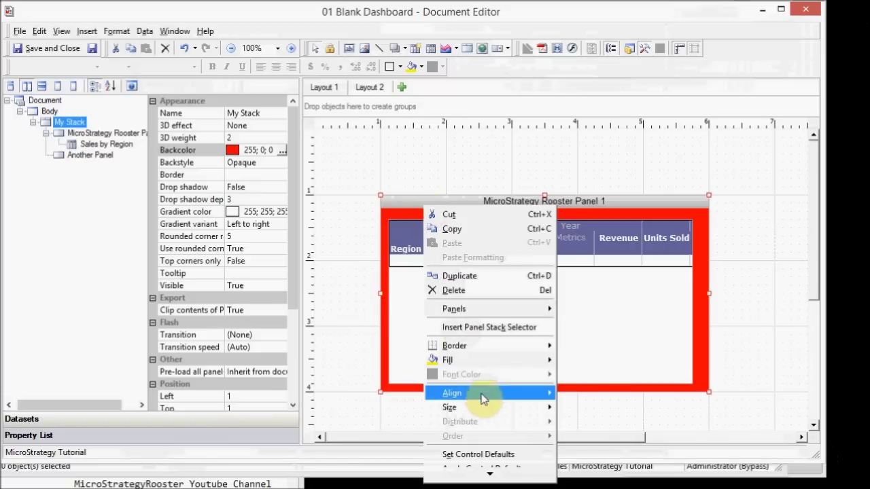
pyautogui.moveTo(490, 474)
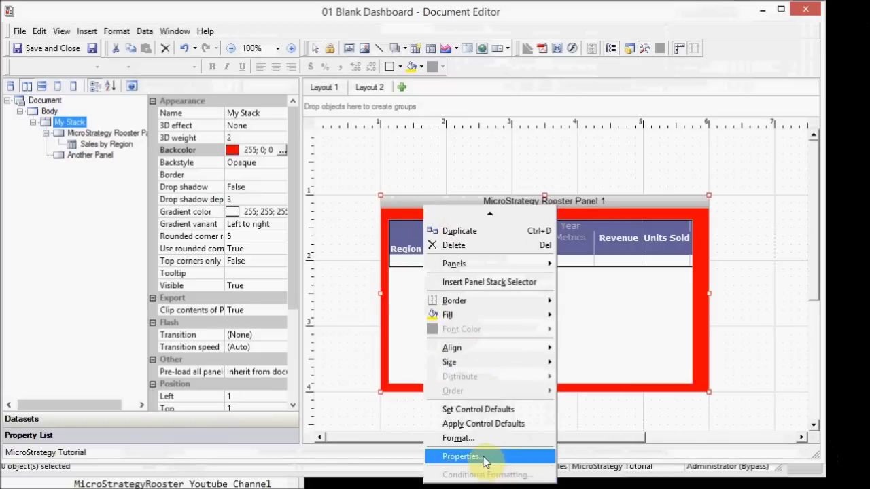
pyautogui.click(468, 439)
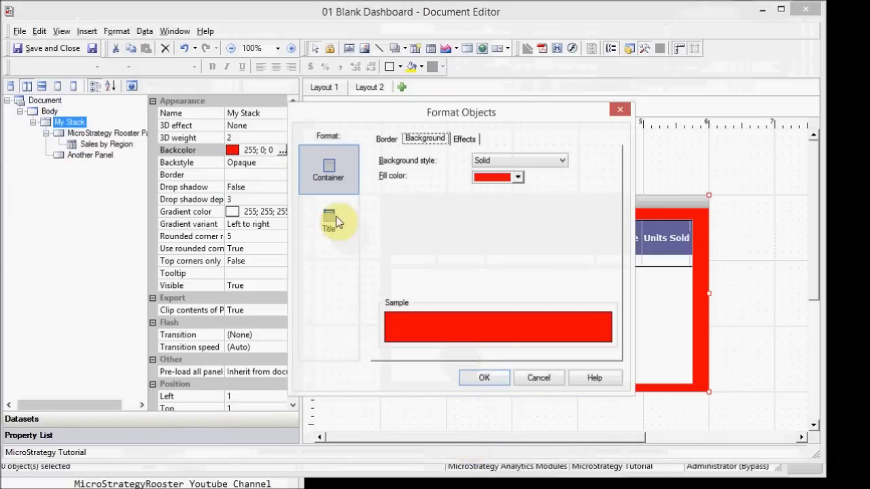
pyautogui.click(330, 227)
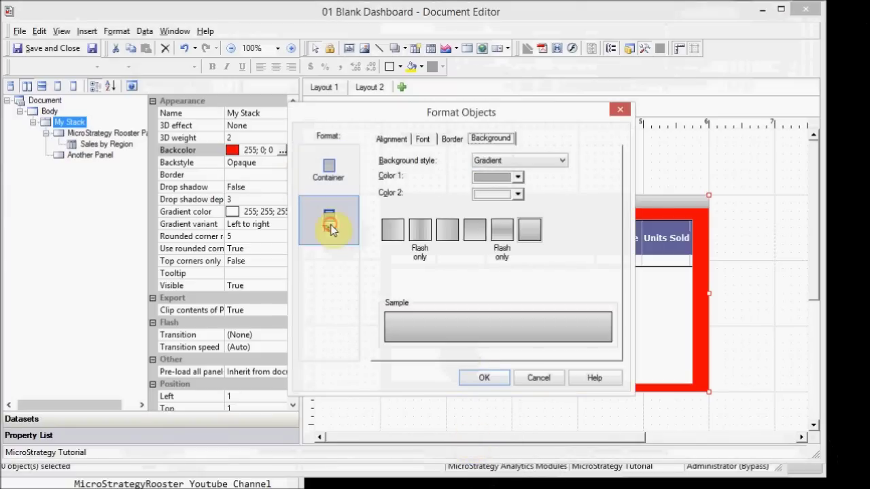
pyautogui.click(519, 178)
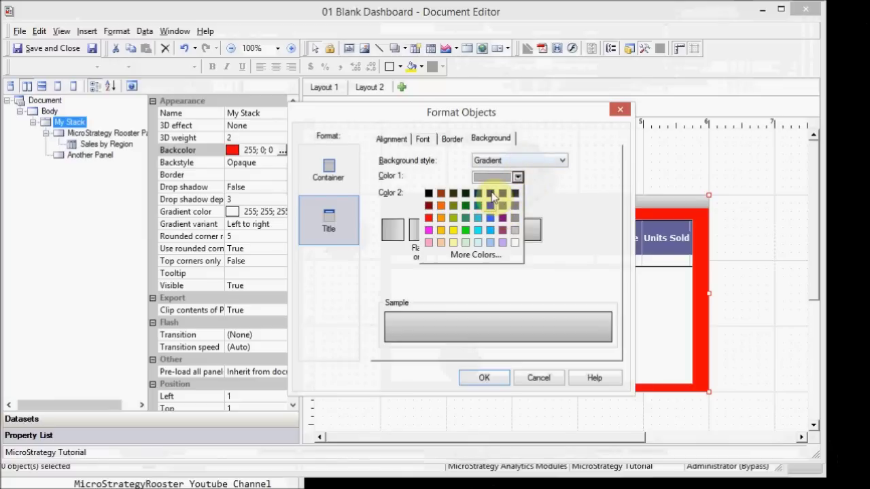
pyautogui.click(491, 193)
pyautogui.click(503, 231)
pyautogui.click(475, 234)
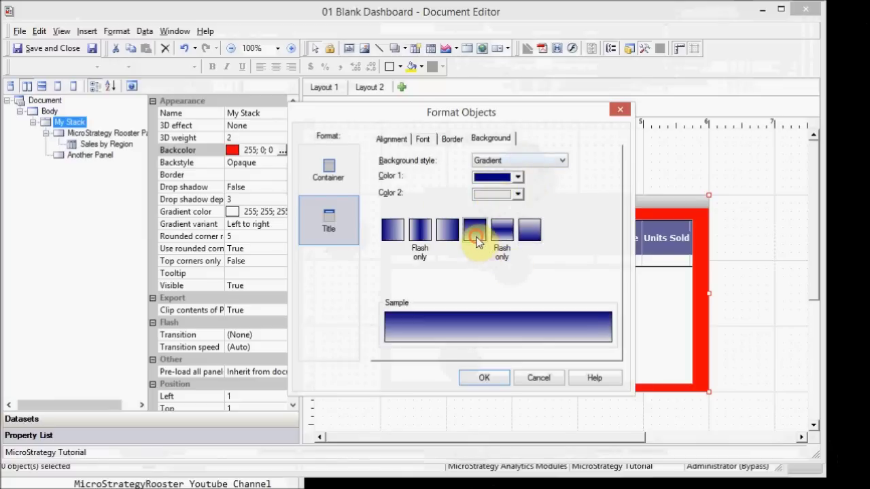
pyautogui.click(488, 377)
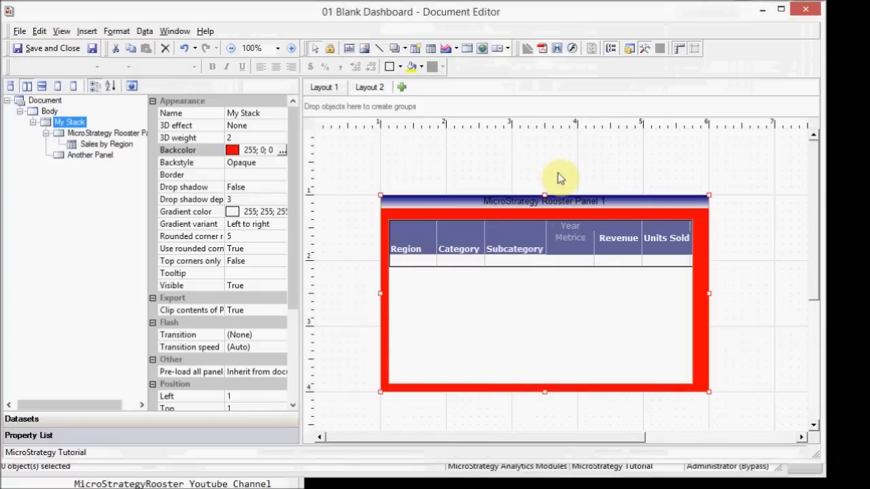
# - Make the panel title text white and bold
pyautogui.rightClick(517, 202)
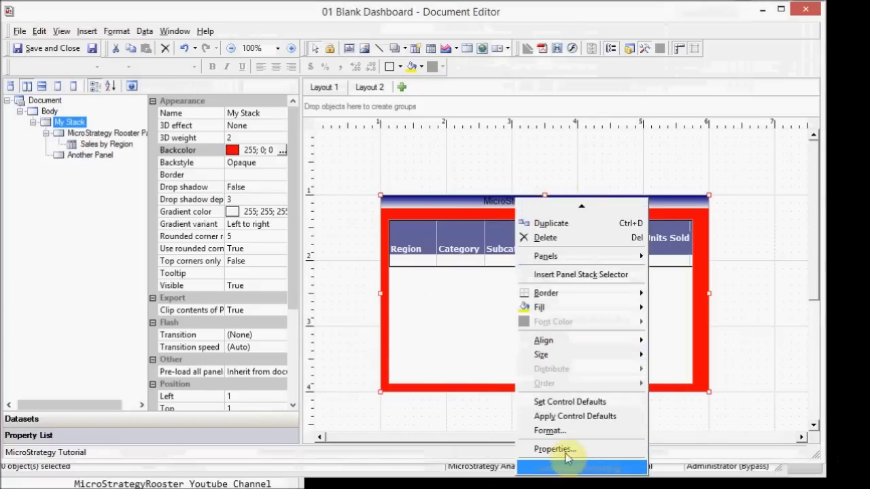
pyautogui.click(551, 430)
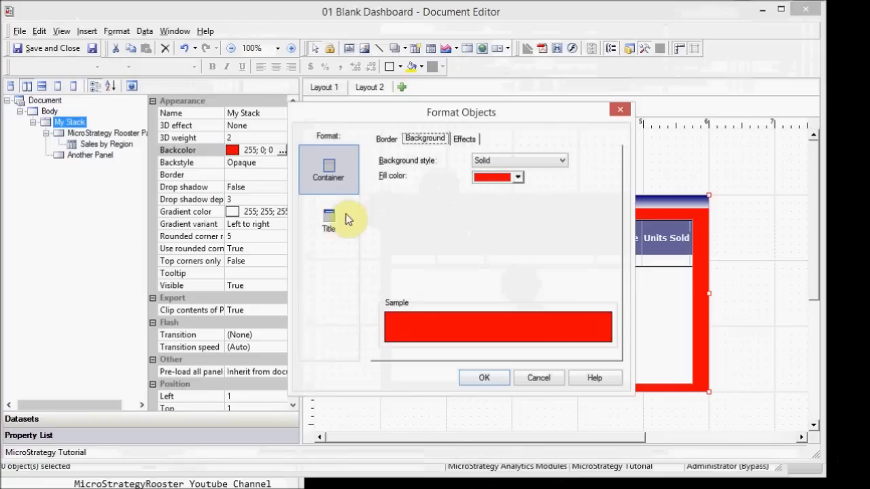
pyautogui.click(326, 219)
pyautogui.click(424, 139)
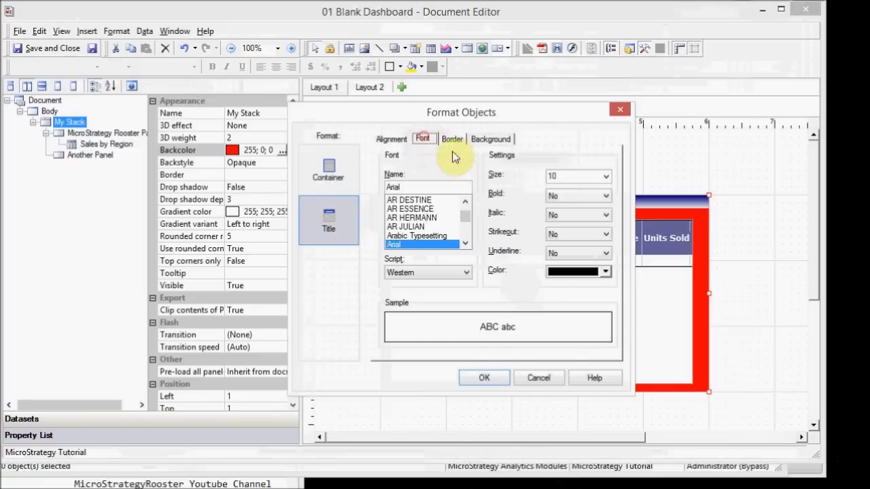
pyautogui.click(606, 272)
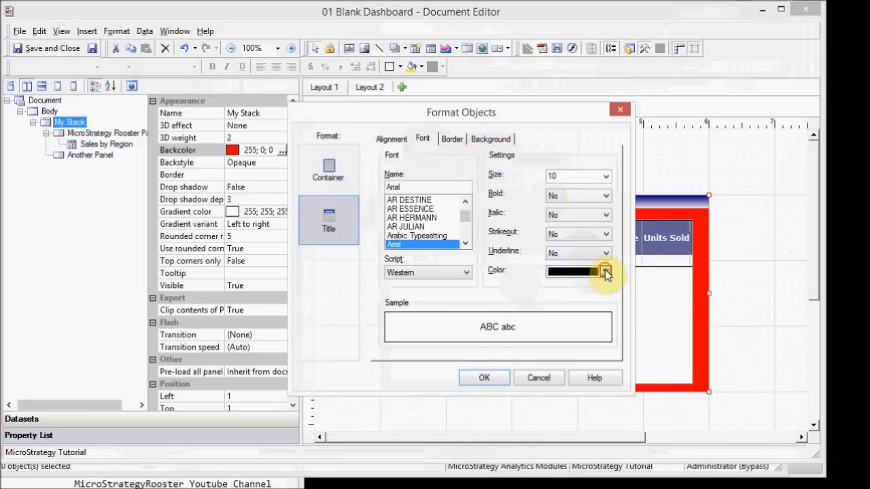
pyautogui.click(602, 338)
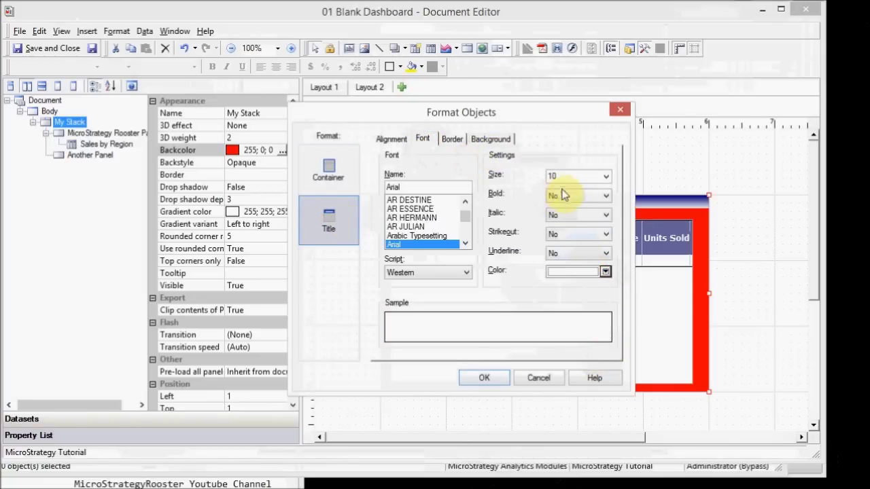
pyautogui.click(571, 195)
pyautogui.click(561, 218)
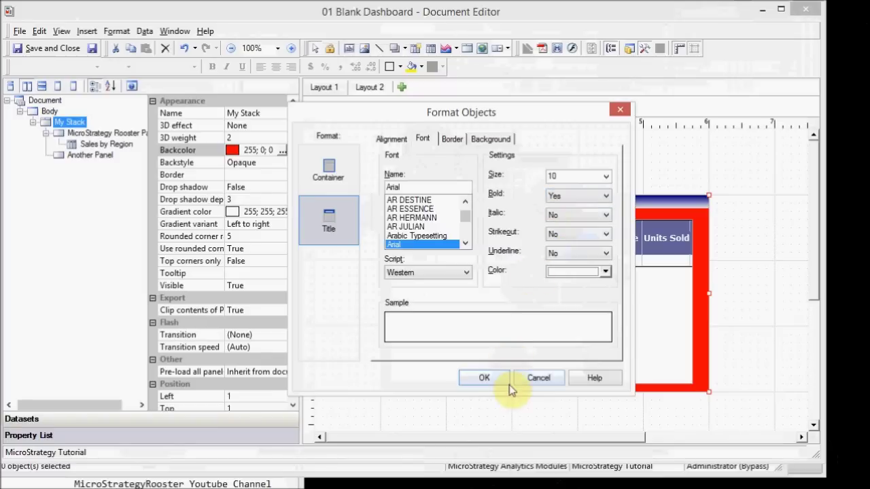
pyautogui.click(494, 379)
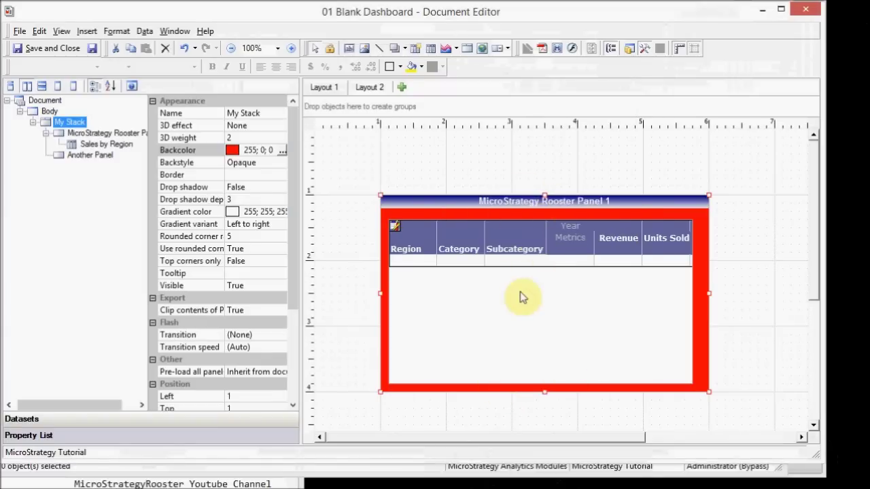
# - Check the stack's Panels submenu, then display Another Panel from the document tree
pyautogui.rightClick(402, 205)
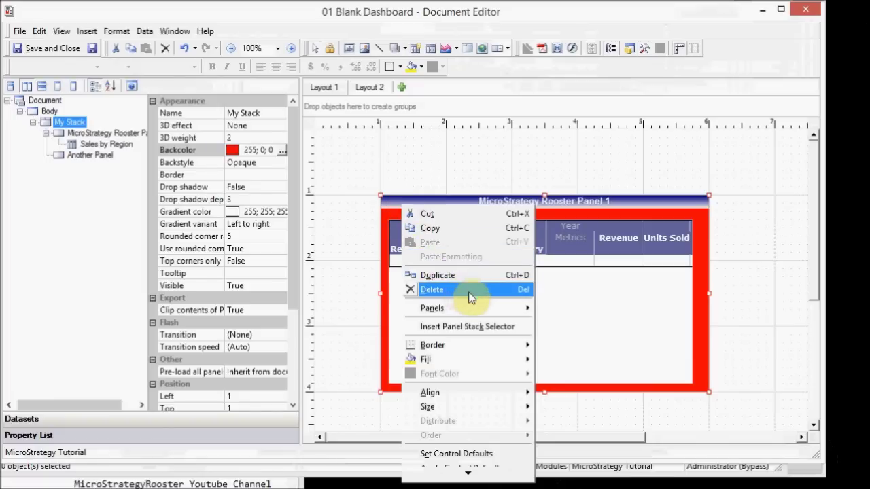
pyautogui.moveTo(490, 314)
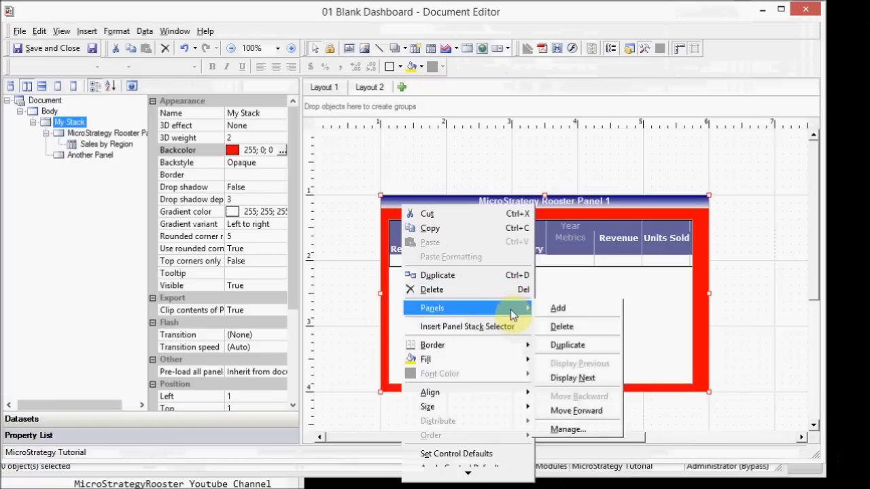
pyautogui.click(334, 200)
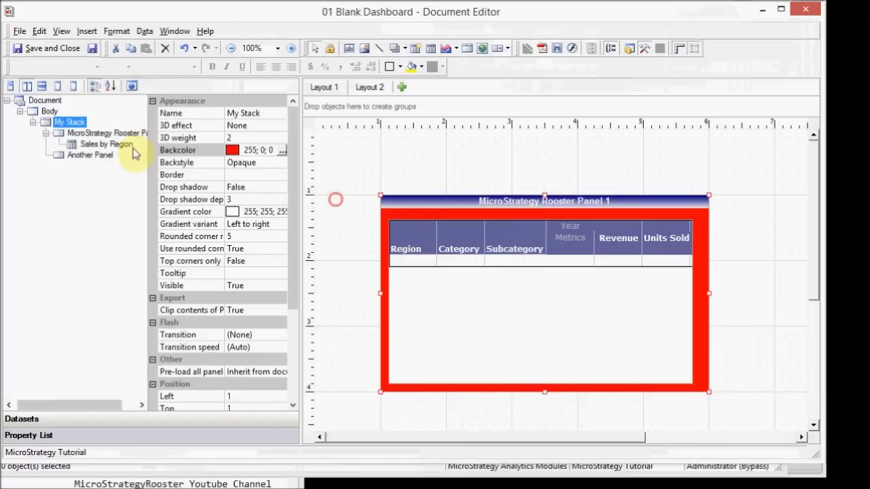
pyautogui.click(96, 158)
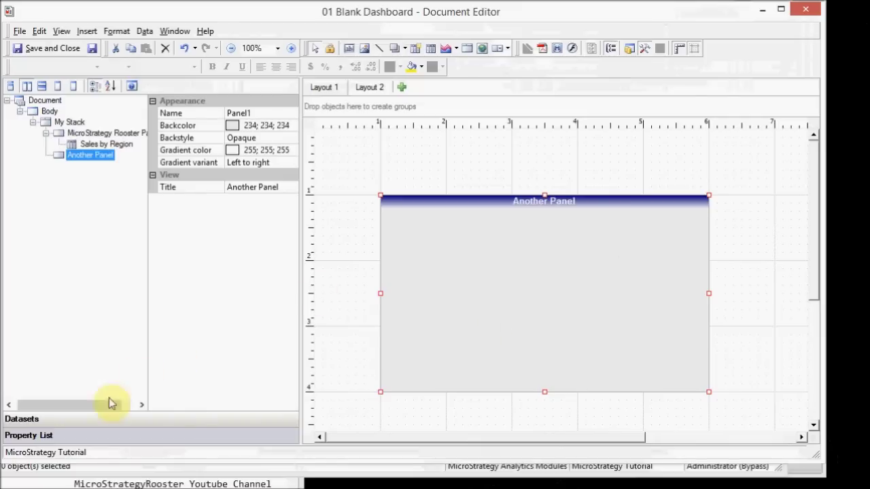
# - Place the Sales by Region grid into Another Panel and position it there
pyautogui.click(89, 419)
pyautogui.moveTo(54, 101); pyautogui.dragTo(457, 262)
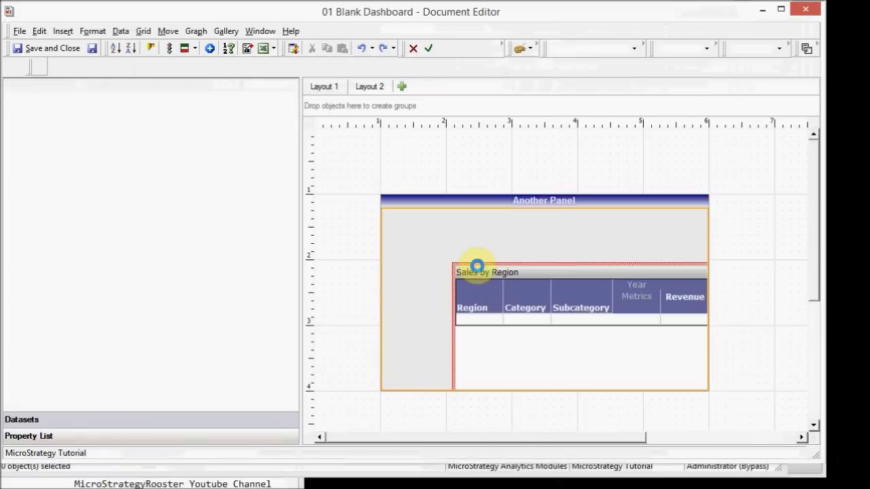
pyautogui.doubleClick(501, 272)
pyautogui.click(479, 245)
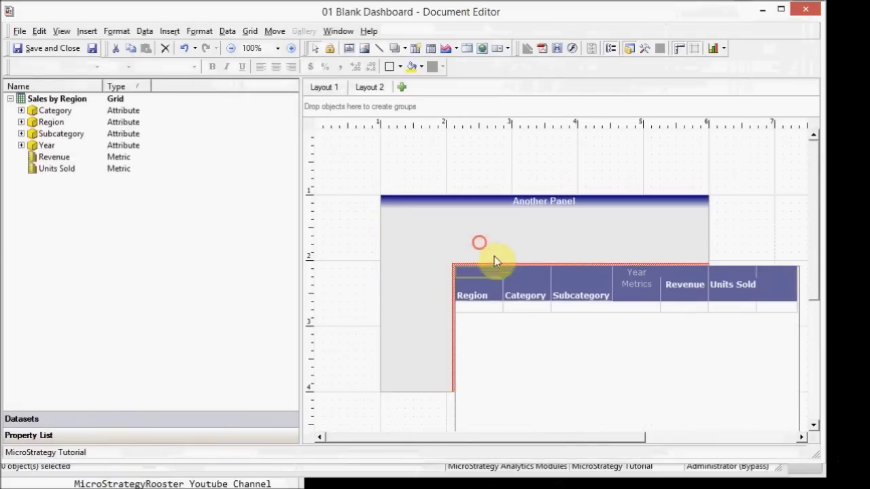
pyautogui.moveTo(525, 273); pyautogui.dragTo(466, 232)
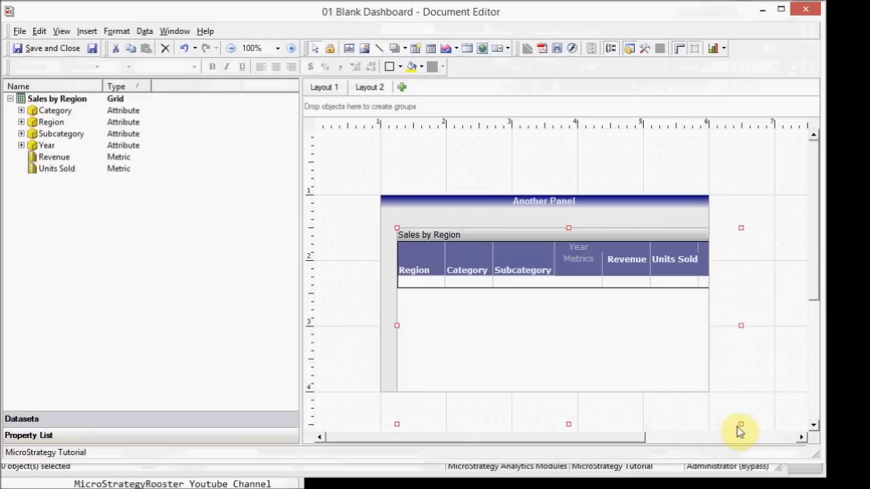
pyautogui.moveTo(738, 423); pyautogui.dragTo(662, 360)
pyautogui.moveTo(399, 233); pyautogui.dragTo(465, 231)
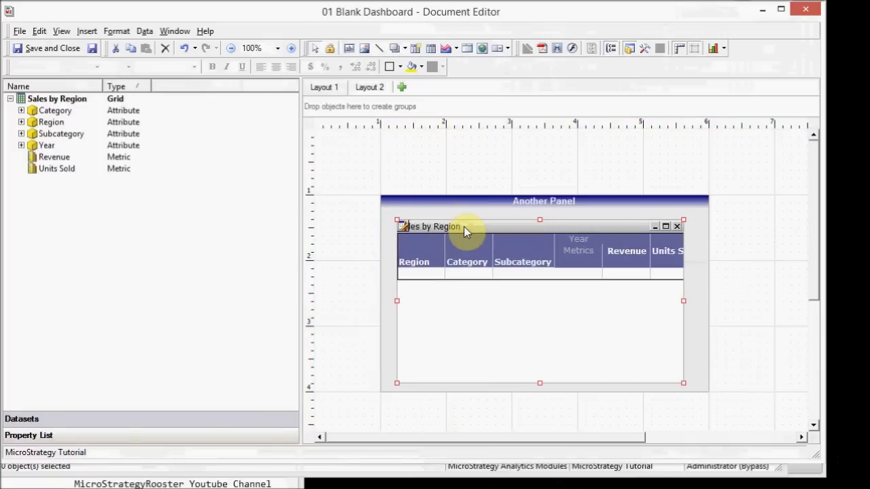
# - Switch the Sales by Region grid to Graph View as a bar chart, then deselect it
pyautogui.rightClick(465, 231)
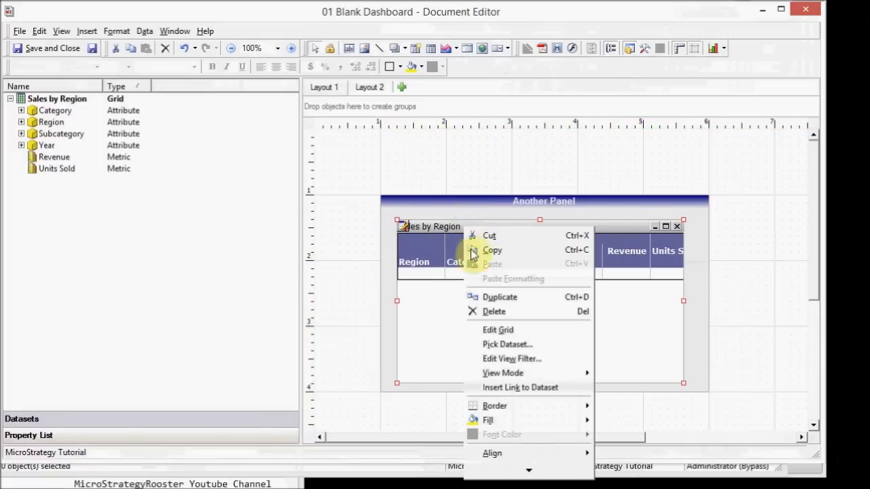
pyautogui.moveTo(555, 376)
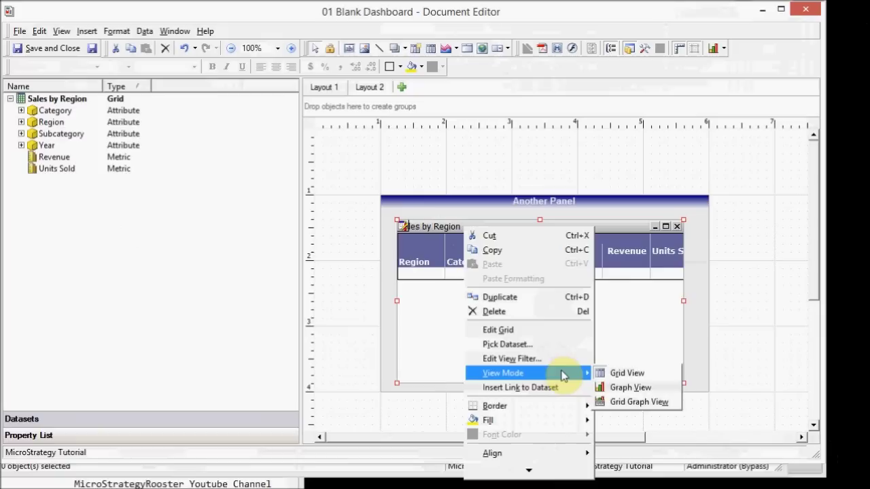
pyautogui.click(613, 387)
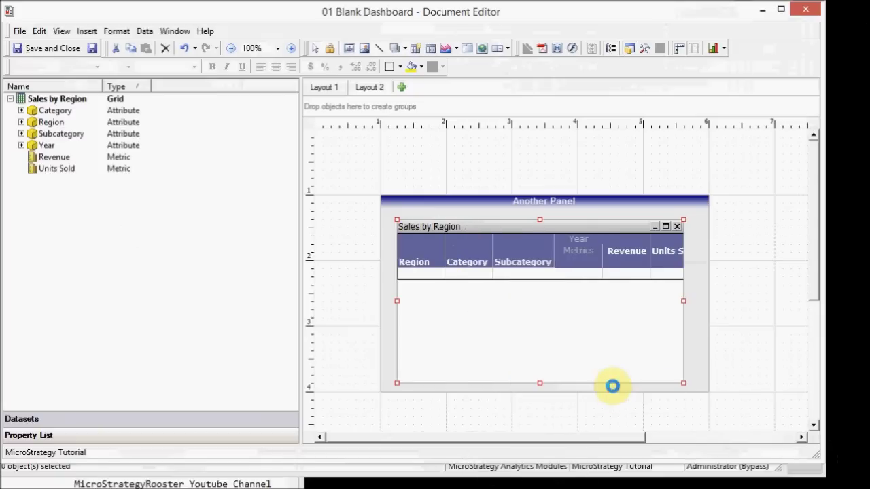
pyautogui.click(569, 225)
pyautogui.moveTo(570, 224); pyautogui.dragTo(569, 224)
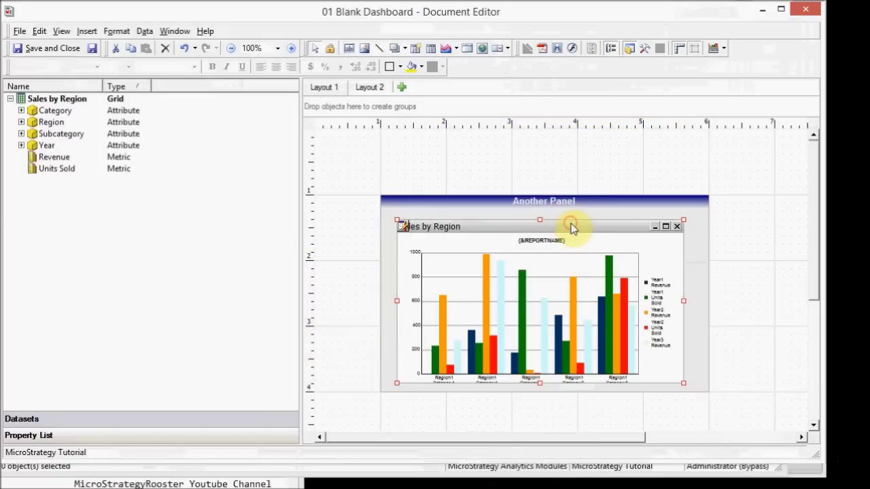
pyautogui.click(398, 170)
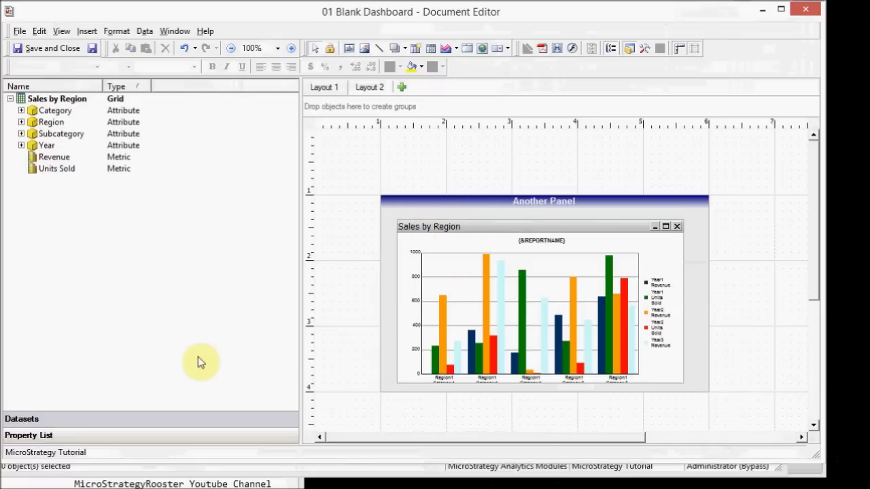
# - Bring MicroStrategy Rooster Panel 1 to the front of the panel stack from the Property List
pyautogui.click(129, 436)
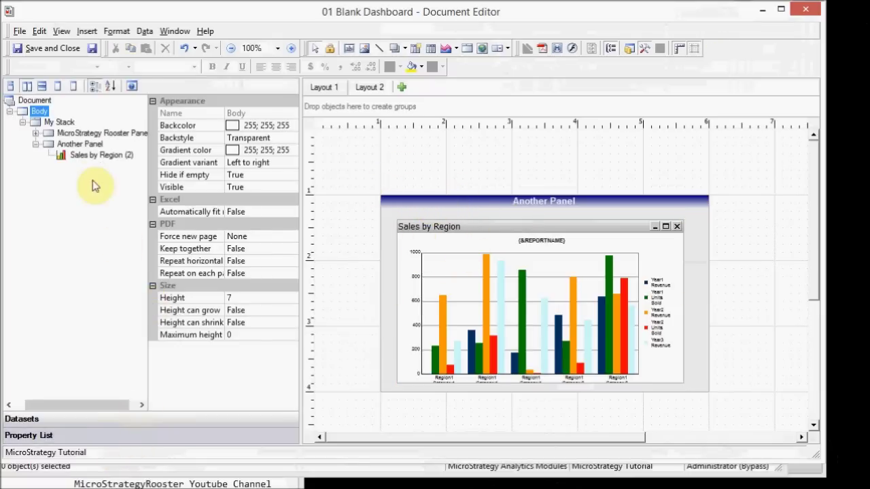
pyautogui.click(72, 135)
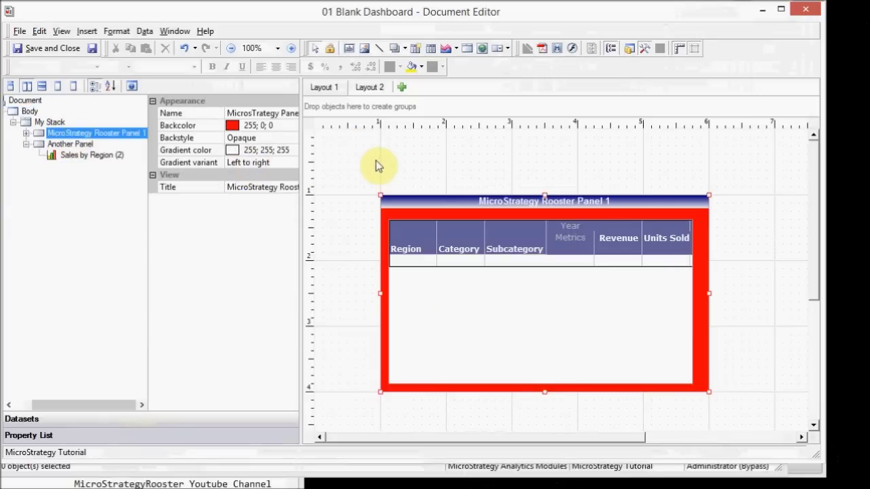
pyautogui.click(509, 149)
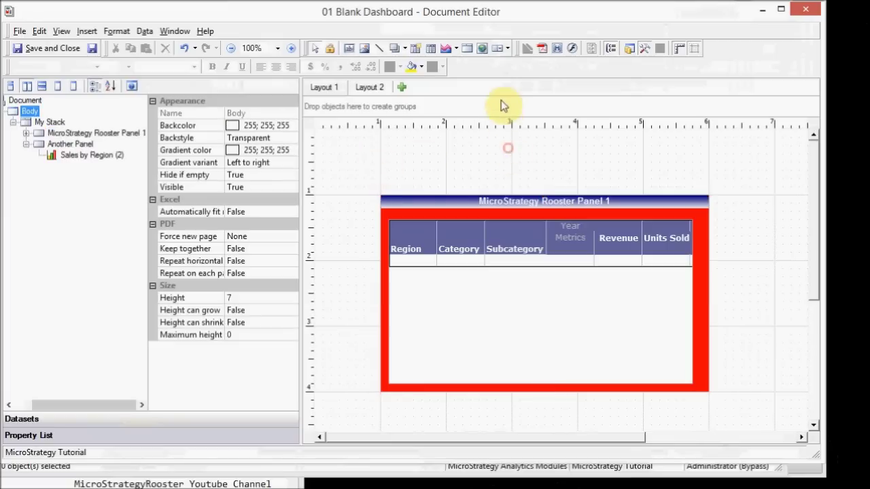
# - Draw a new selector, Selector1, above the panel stack
pyautogui.click(508, 49)
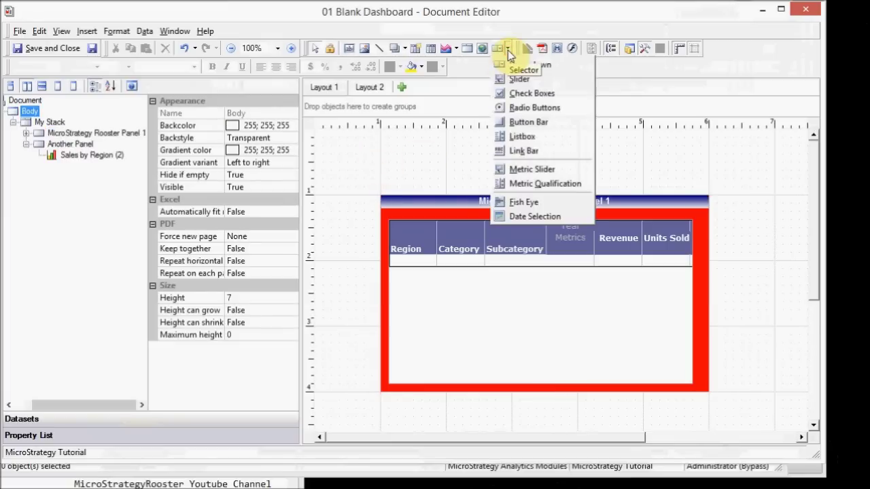
pyautogui.click(499, 51)
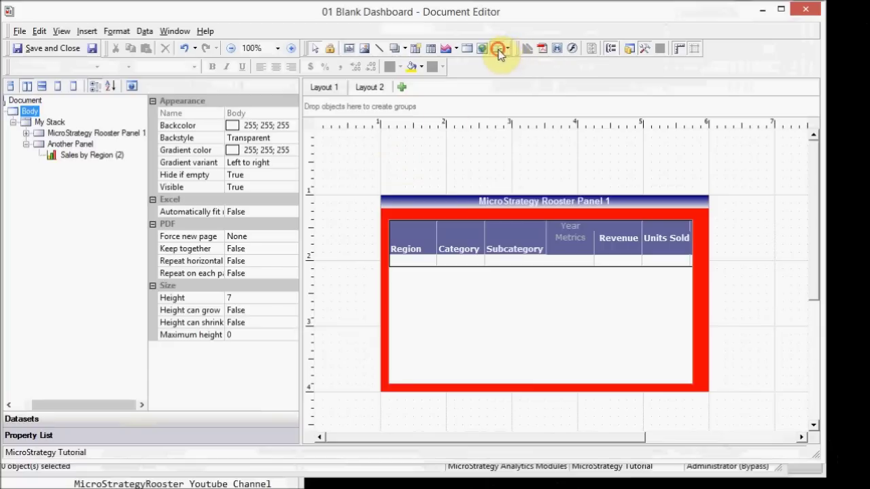
pyautogui.click(498, 48)
pyautogui.moveTo(397, 155); pyautogui.dragTo(602, 170)
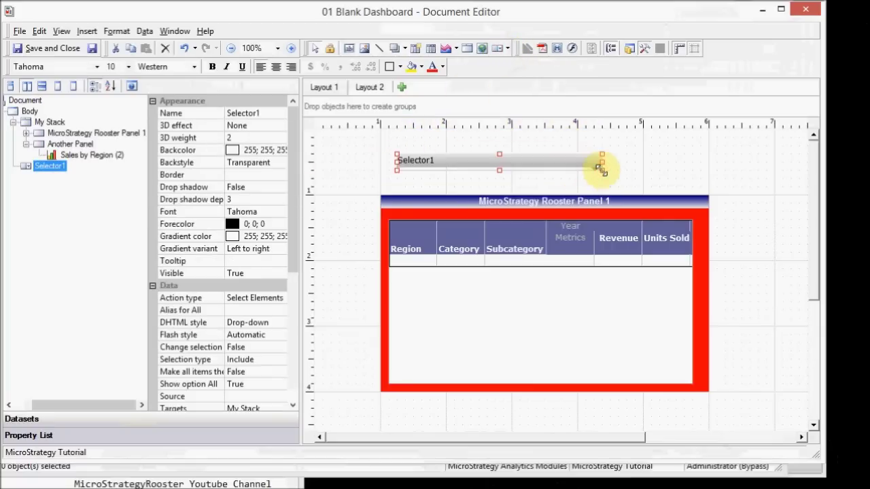
pyautogui.rightClick(533, 168)
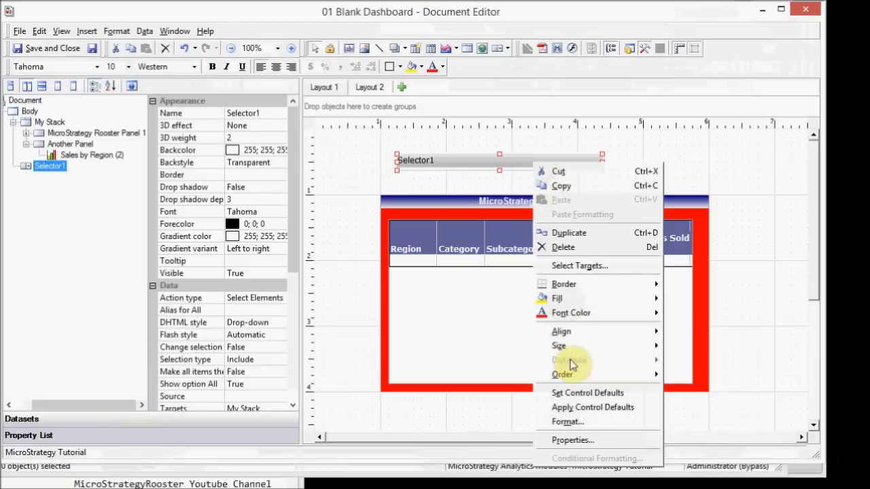
# - Rename Selector1 to 'My First Panel Selector' in its properties, then view the Layout and Selector tabs
pyautogui.click(572, 441)
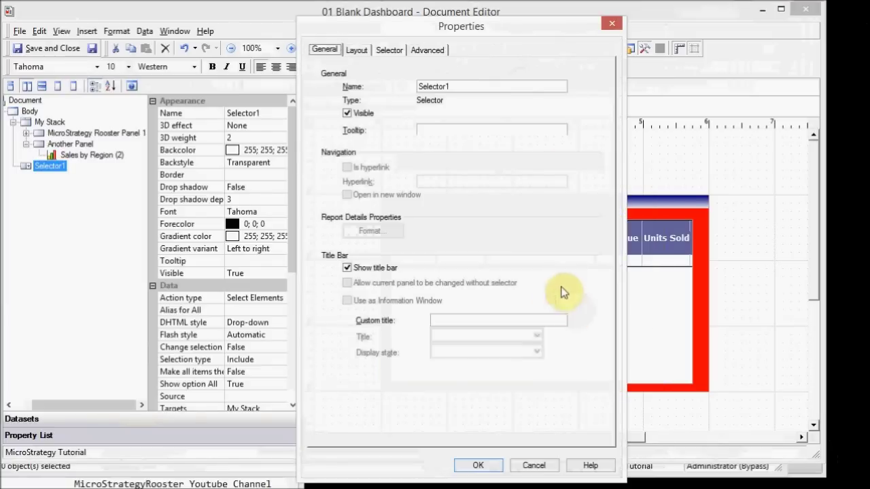
pyautogui.doubleClick(473, 84)
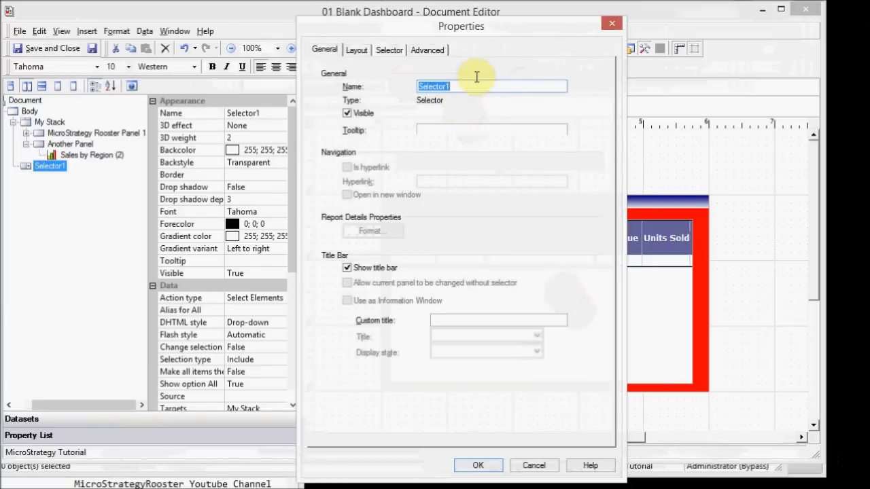
pyautogui.write('M')
pyautogui.write('or')
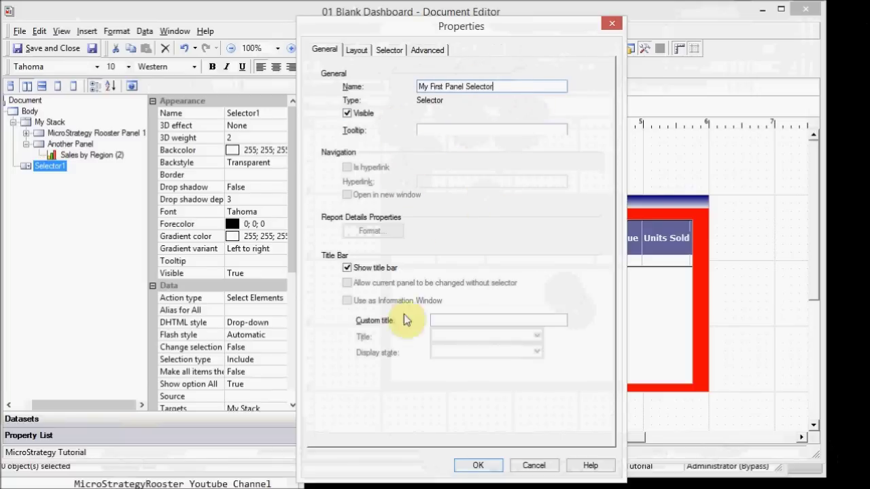
pyautogui.click(358, 51)
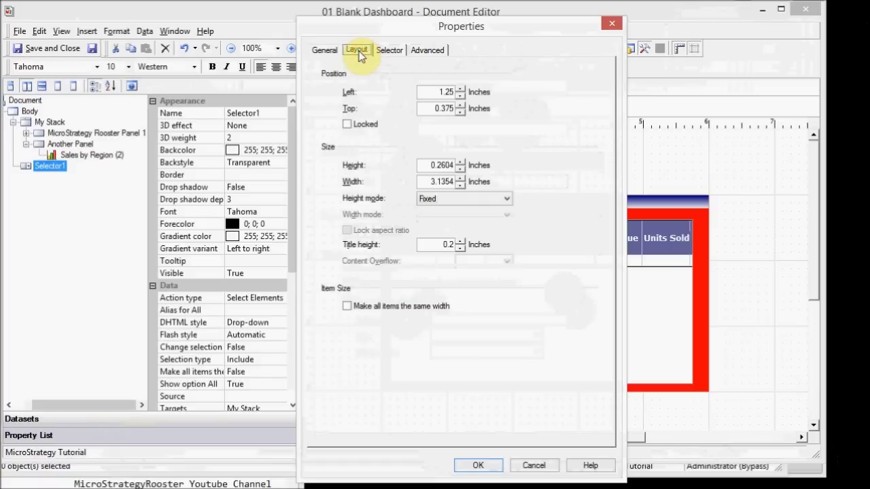
pyautogui.click(387, 51)
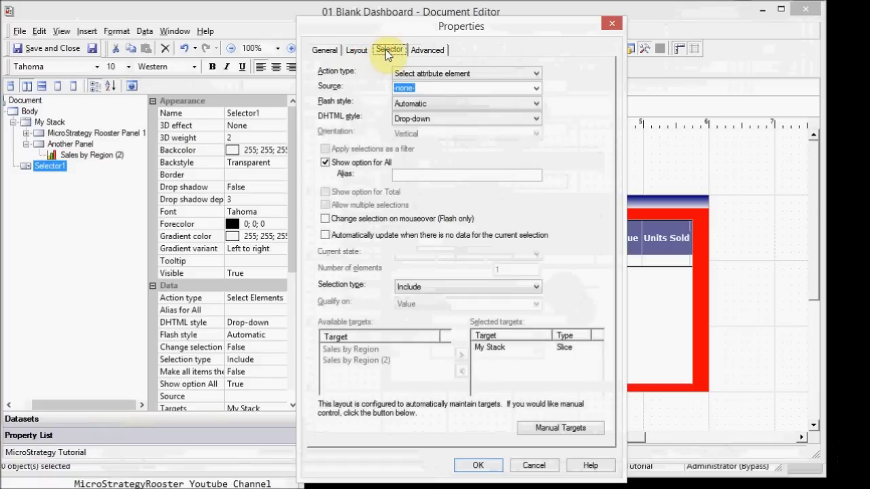
# - Set the selector action to Select panel, DHTML style to Button Bar, orientation to Horizontal
pyautogui.click(415, 71)
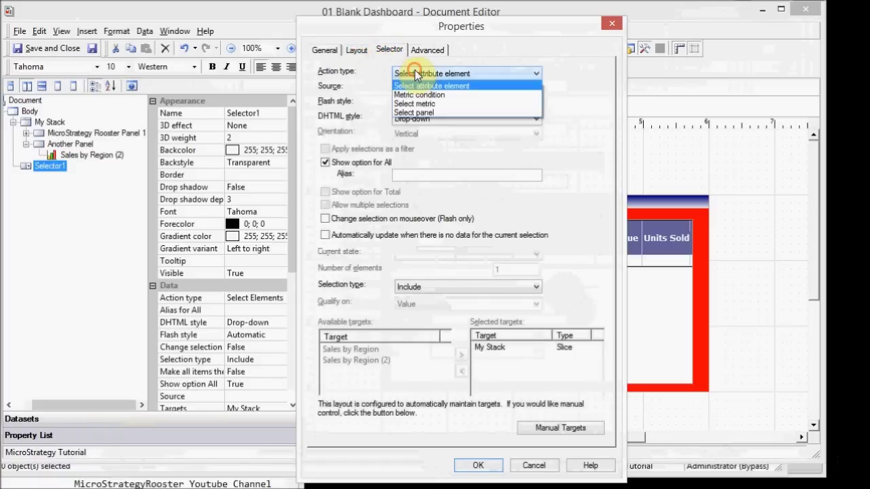
pyautogui.click(419, 113)
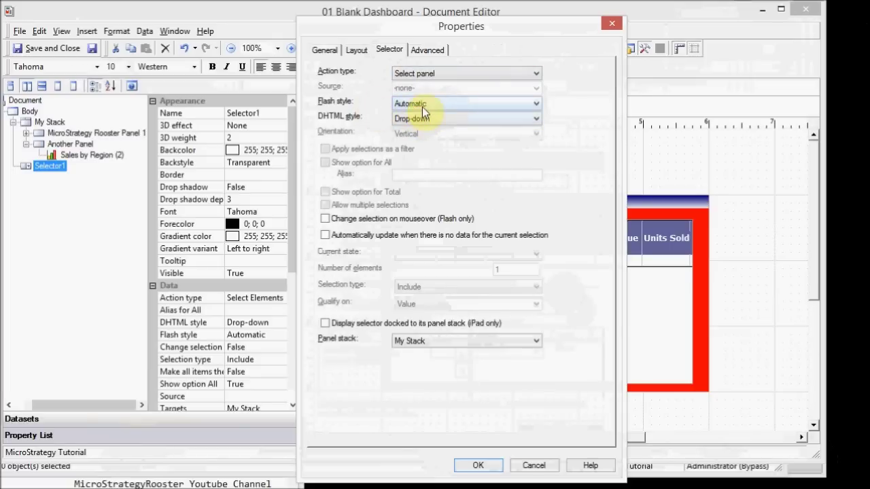
pyautogui.click(422, 102)
pyautogui.click(422, 102)
pyautogui.click(406, 120)
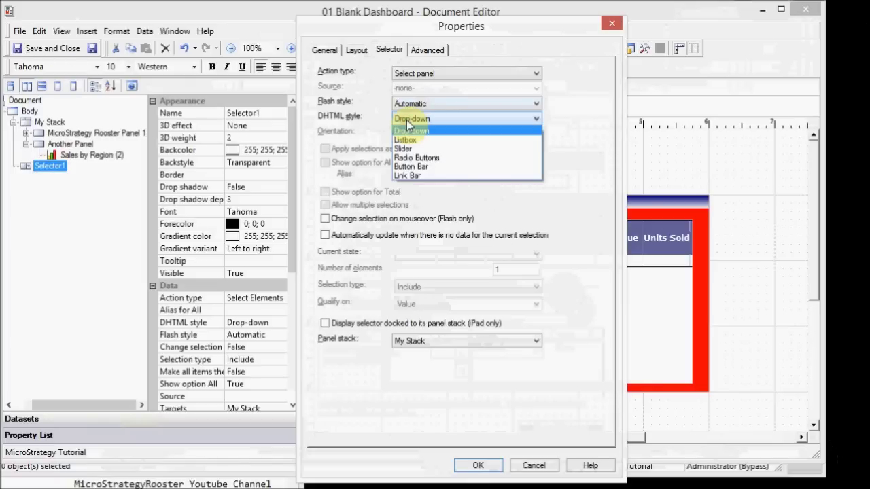
pyautogui.click(419, 167)
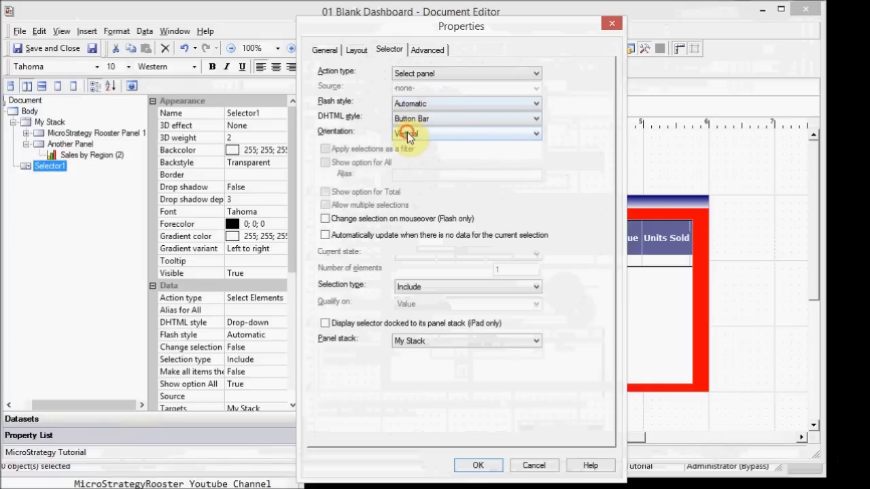
pyautogui.click(409, 134)
pyautogui.click(410, 147)
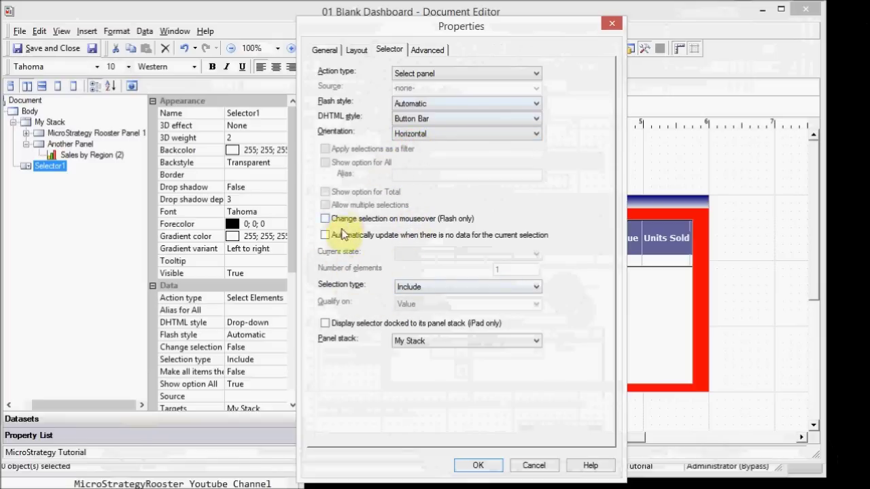
# - Keep selection type Include and target stack My Stack, review the tabs, and apply with OK
pyautogui.click(413, 287)
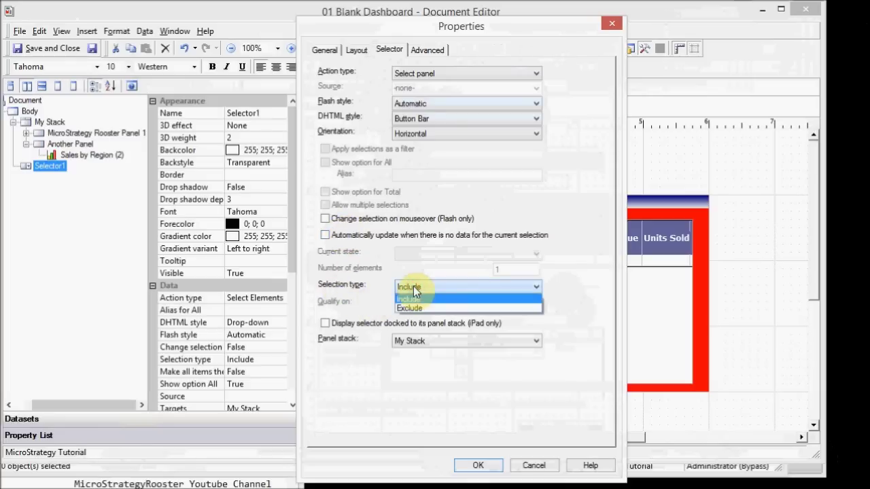
pyautogui.click(413, 287)
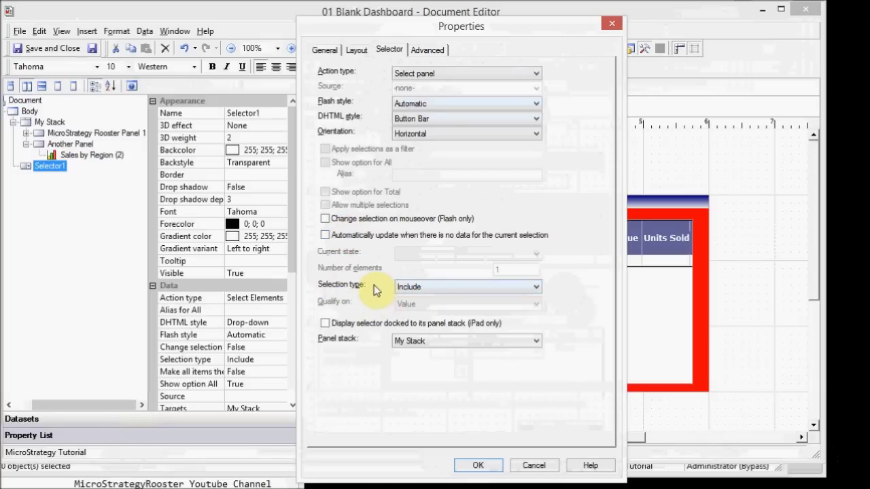
pyautogui.click(417, 342)
pyautogui.click(417, 342)
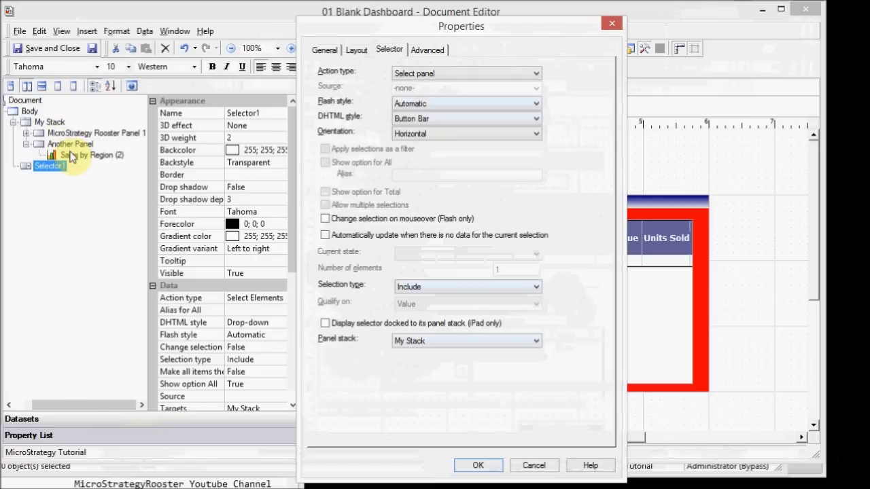
pyautogui.click(426, 50)
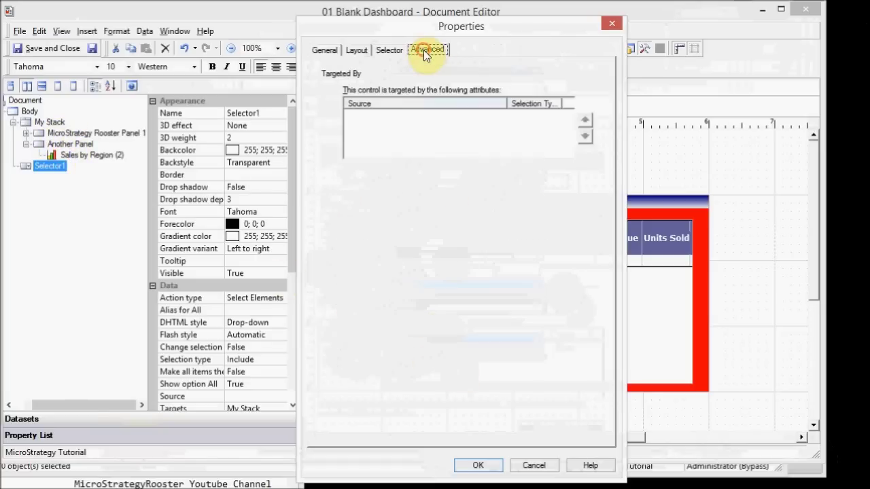
pyautogui.click(350, 51)
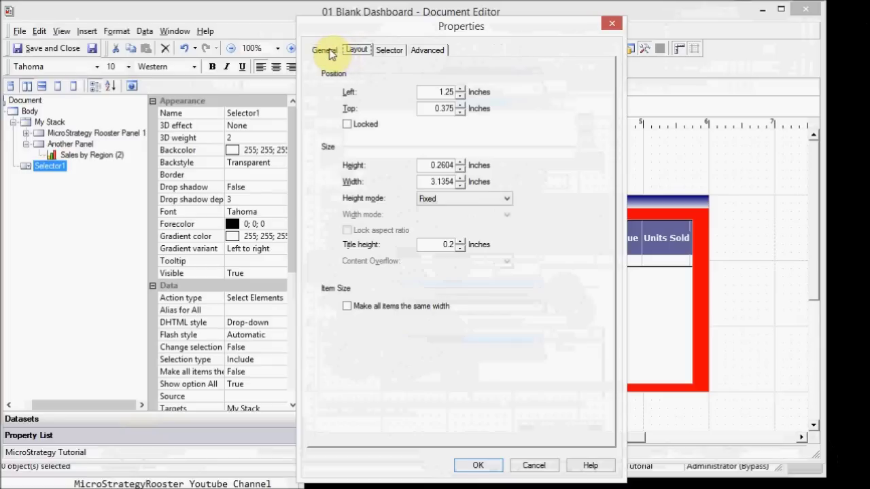
pyautogui.click(326, 51)
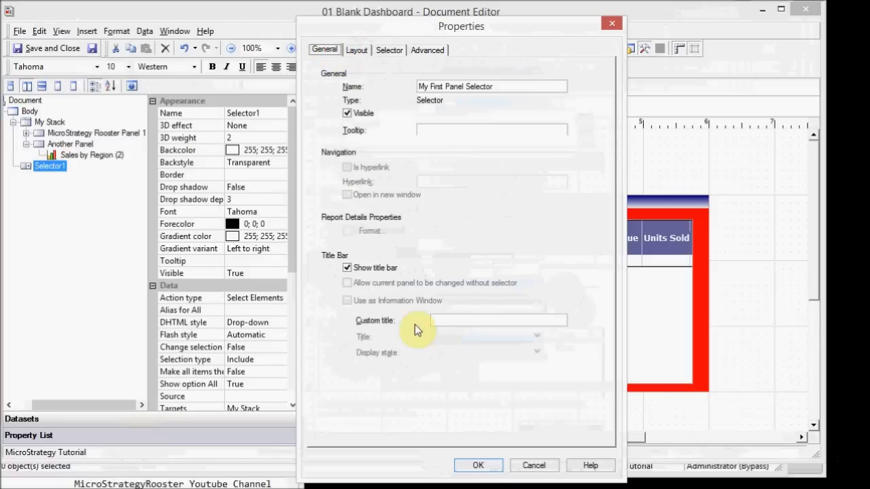
pyautogui.click(497, 470)
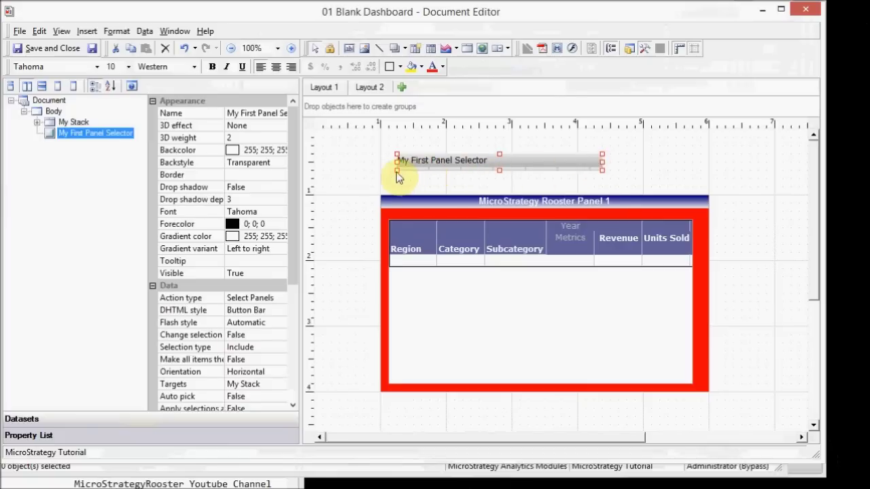
# - Deselect the selector, show the Sales by Region dataset objects, and pick the Year attribute
pyautogui.click(363, 168)
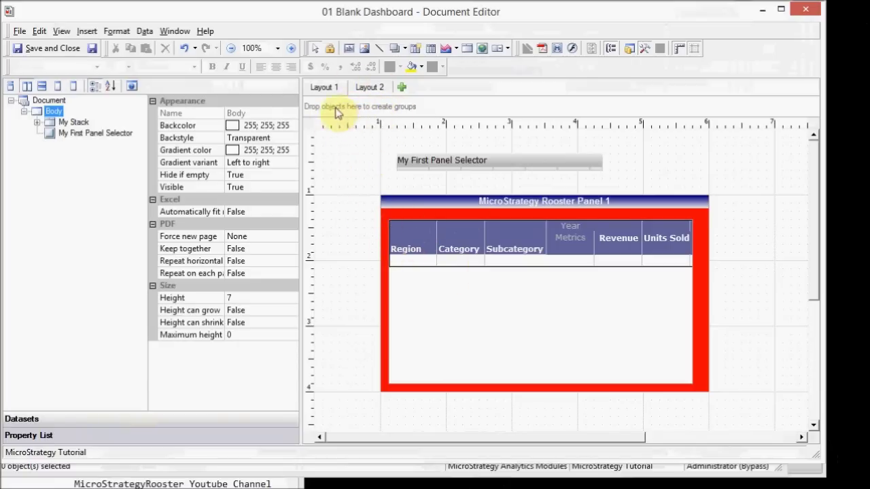
pyautogui.click(99, 419)
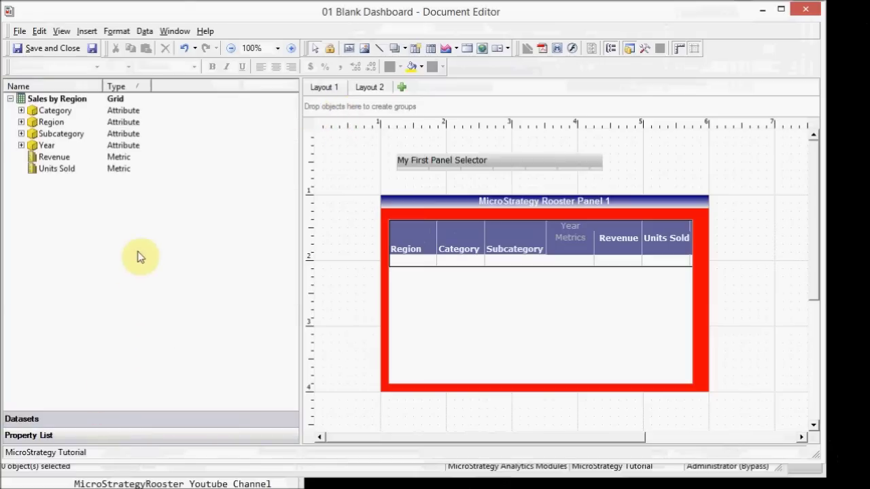
pyautogui.click(46, 147)
# - Group the document by Year and place {Year} and {Revenue} fields in the Year Header
pyautogui.moveTo(45, 150); pyautogui.dragTo(345, 115)
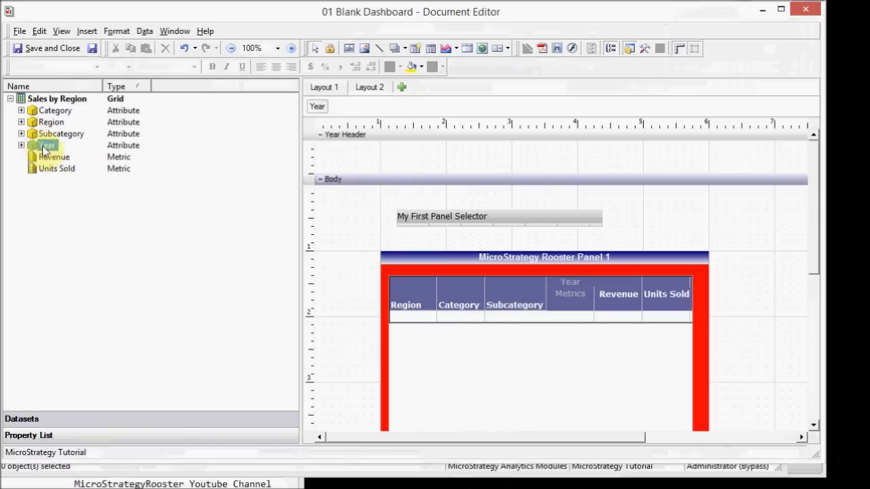
pyautogui.moveTo(43, 145); pyautogui.dragTo(382, 156)
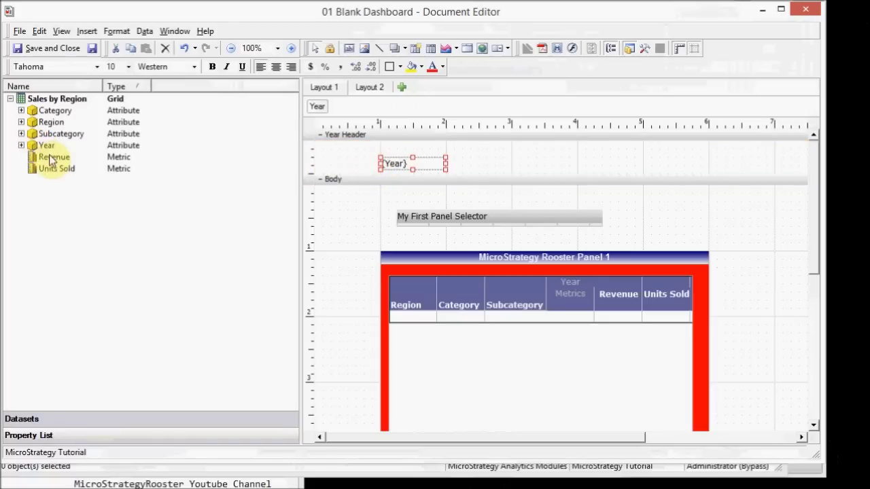
pyautogui.moveTo(49, 157); pyautogui.dragTo(460, 169)
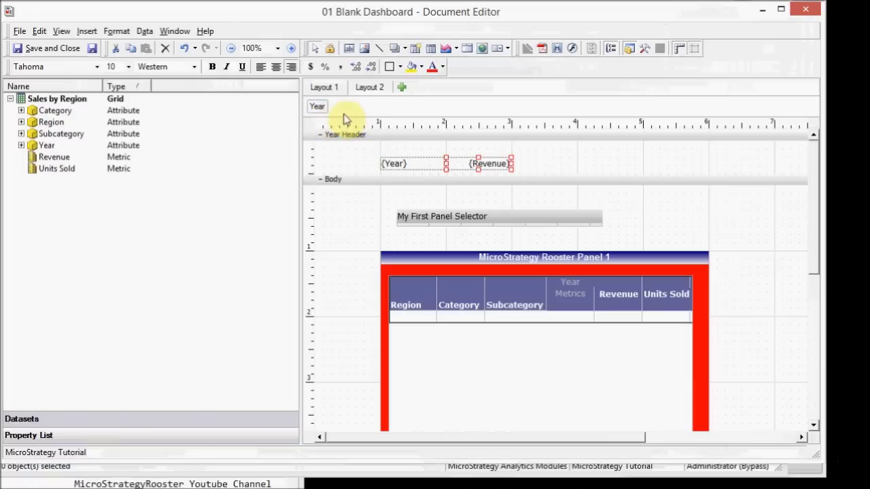
pyautogui.click(358, 248)
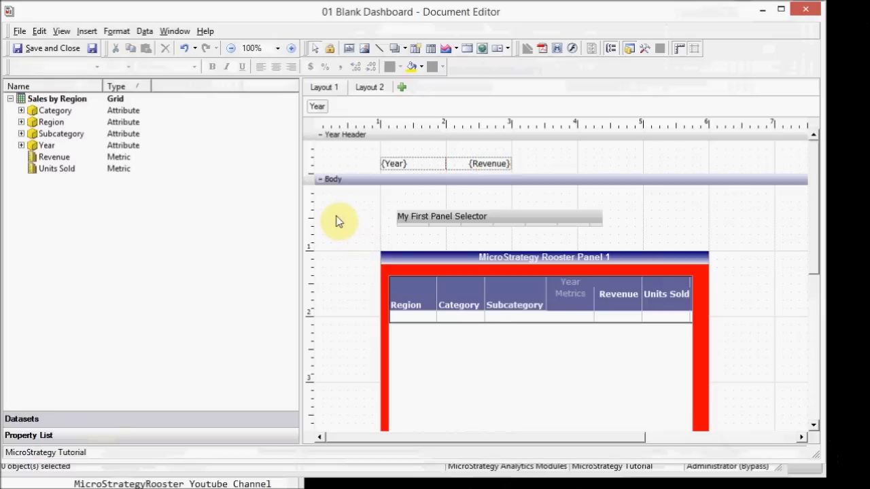
# - Rename the Layout 1 tab to 'MicroStrategy Rooster'
pyautogui.rightClick(325, 90)
pyautogui.click(348, 98)
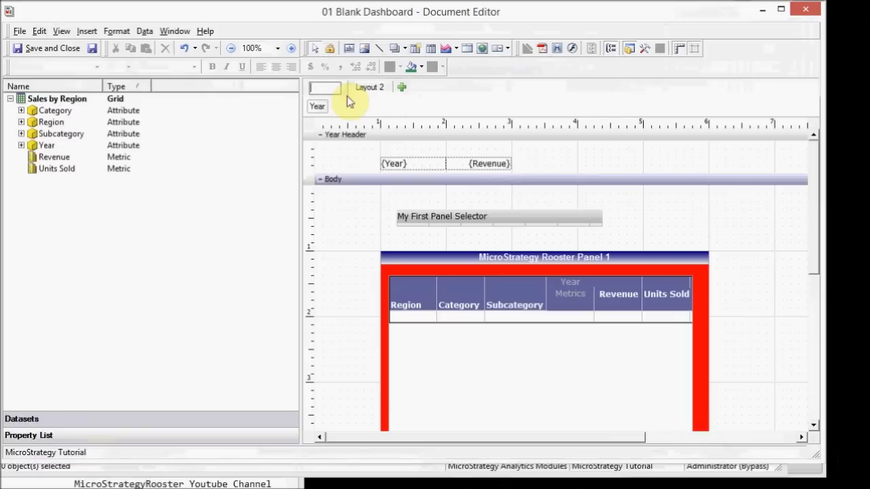
pyautogui.write('MicroStrategy Roo')
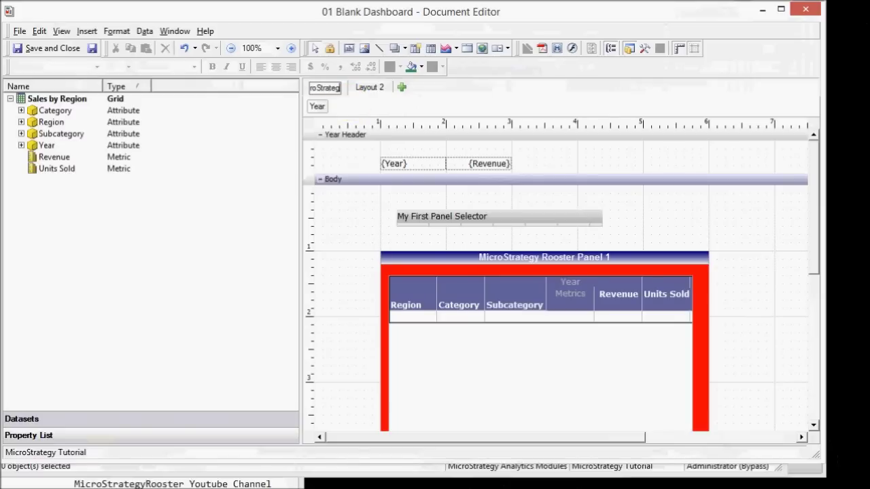
pyautogui.write('ster')
pyautogui.click(532, 95)
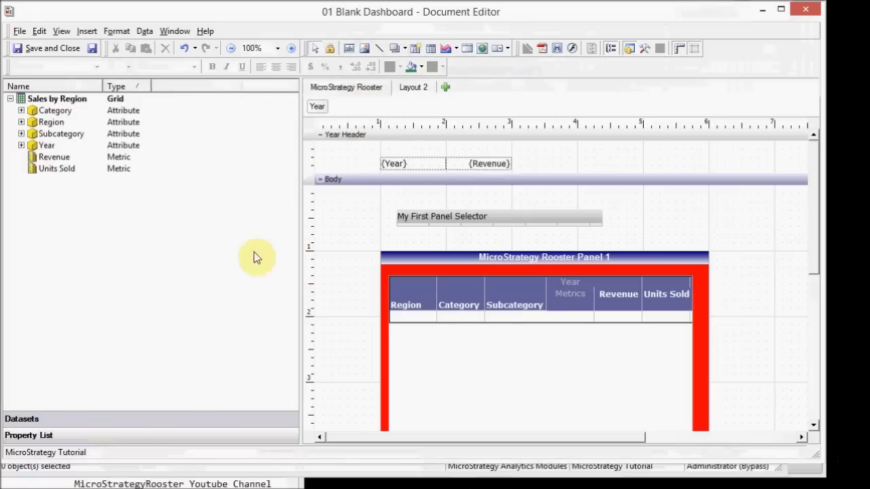
pyautogui.click(21, 32)
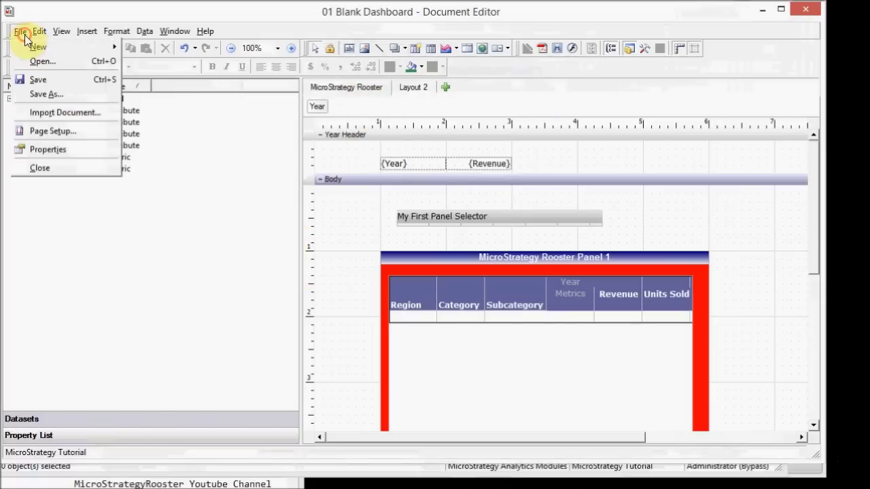
# - Save the dashboard in Public Objects as 'MicroStrategy Rooster Dashboard'
pyautogui.click(49, 92)
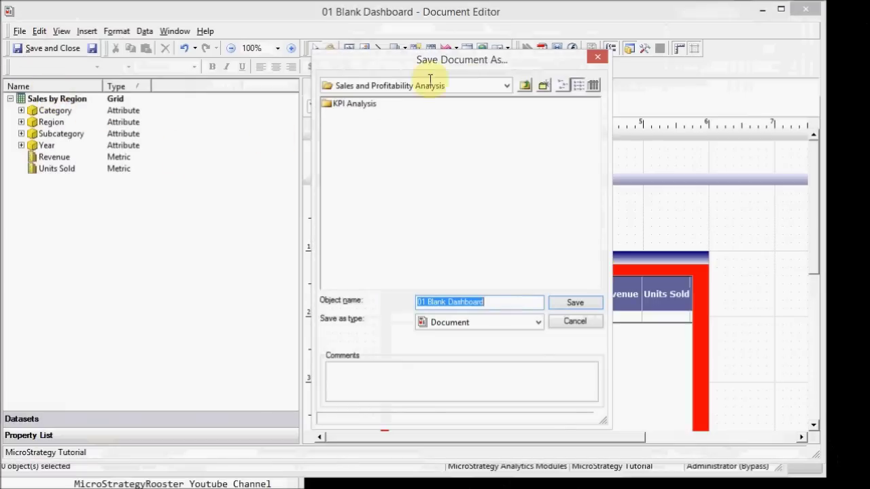
pyautogui.click(507, 87)
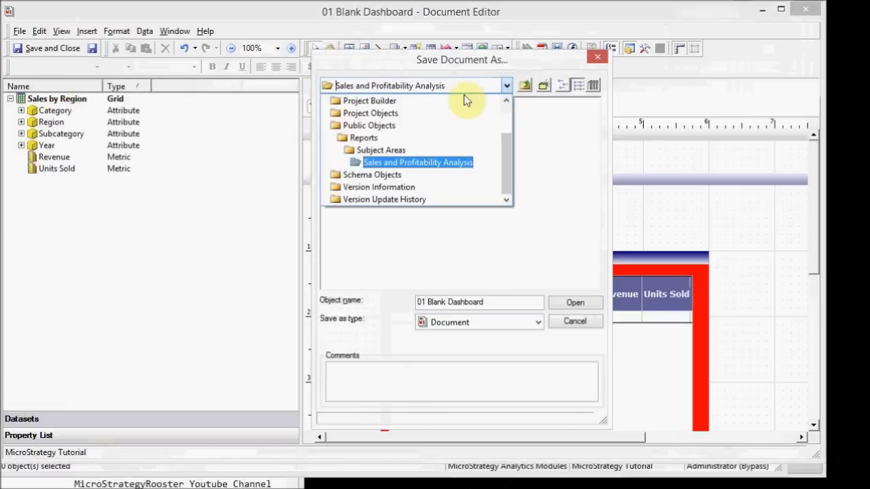
pyautogui.click(507, 128)
pyautogui.moveTo(509, 136); pyautogui.dragTo(509, 170)
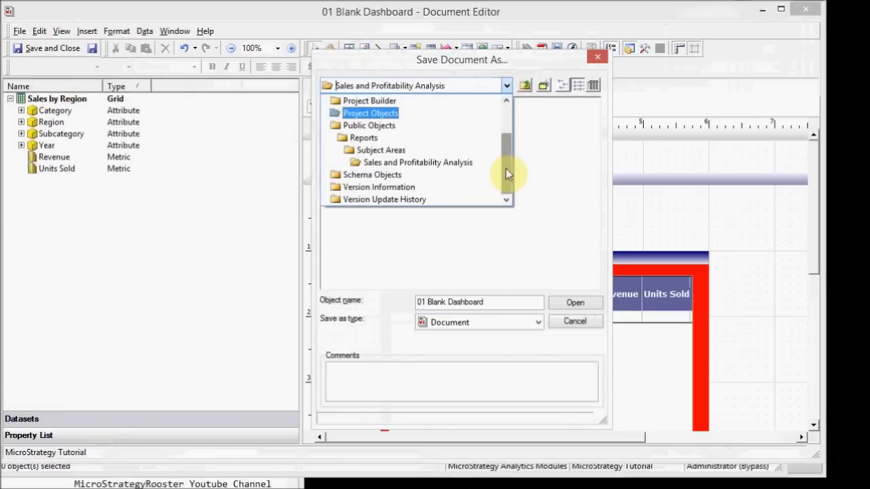
pyautogui.click(385, 125)
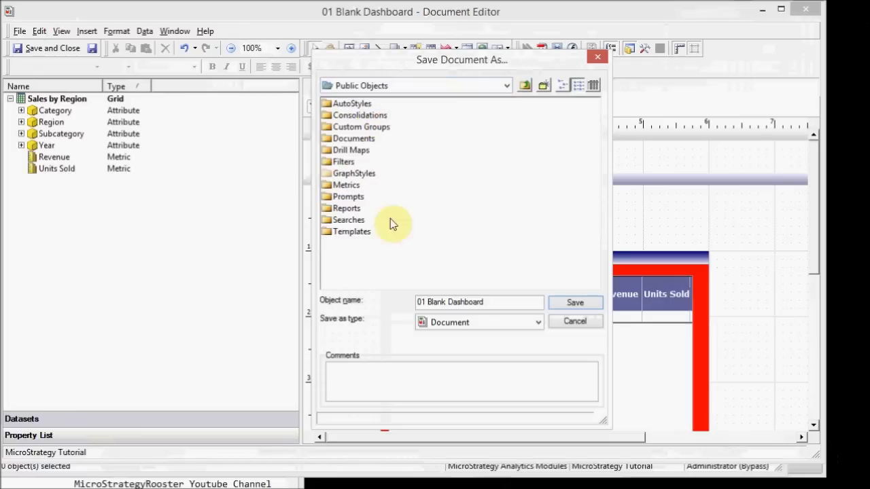
pyautogui.click(418, 301)
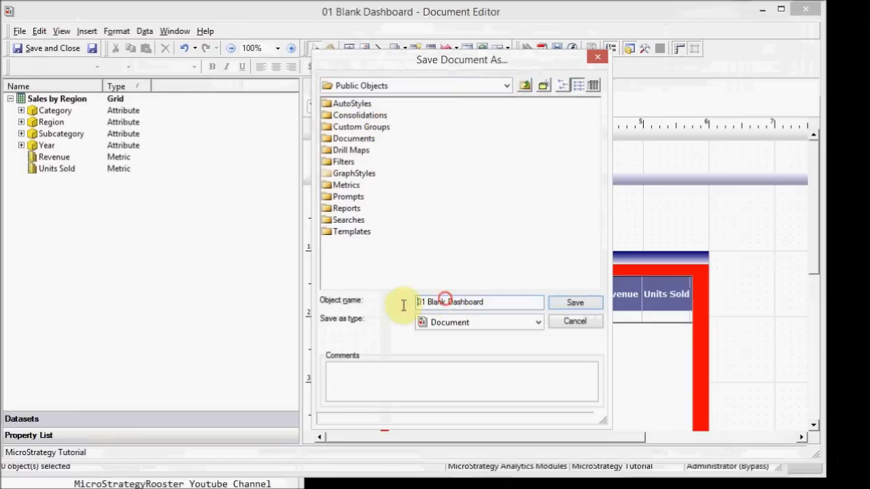
pyautogui.press('Delete')
pyautogui.press('Delete')
pyautogui.press('Delete')
pyautogui.press('Delete')
pyautogui.press('Delete')
pyautogui.press('Delete')
pyautogui.press('Delete')
pyautogui.press('Delete')
pyautogui.press('Delete')
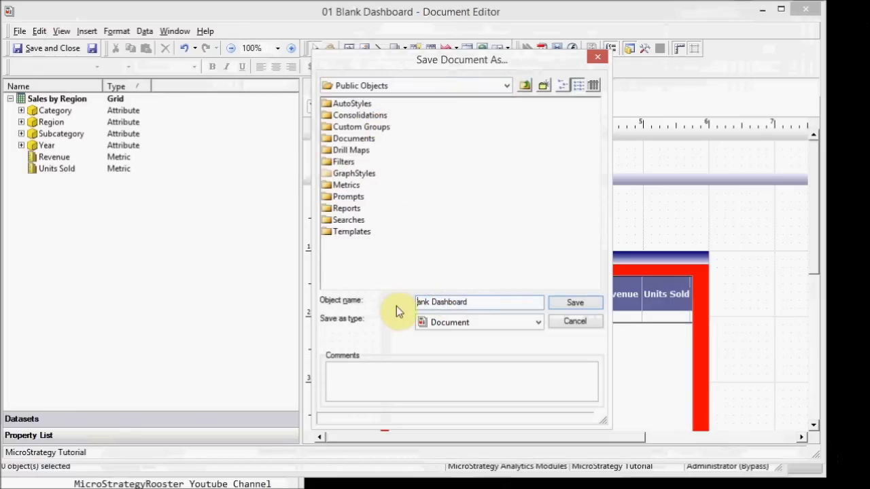
pyautogui.write('MicroStrategy Rooster')
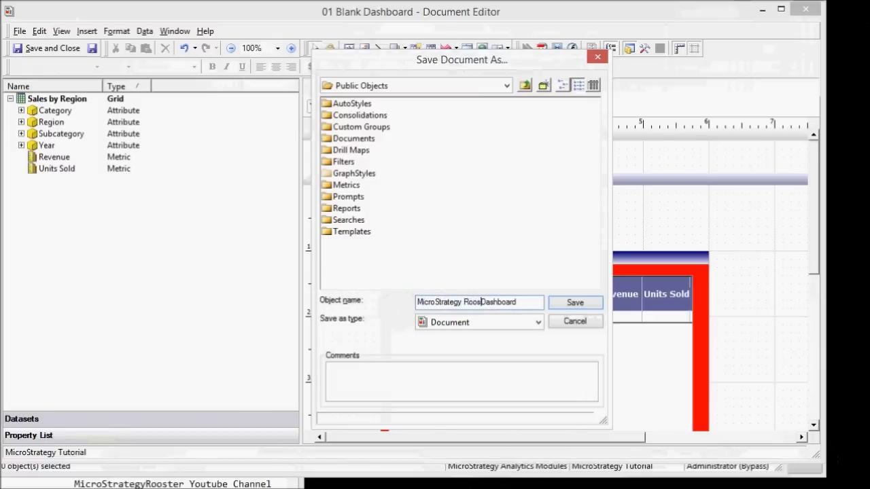
pyautogui.click(558, 299)
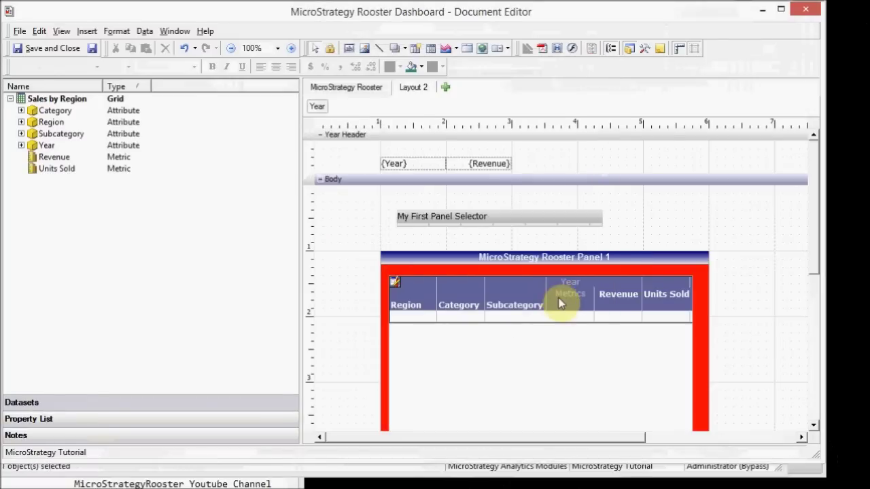
pyautogui.click(806, 13)
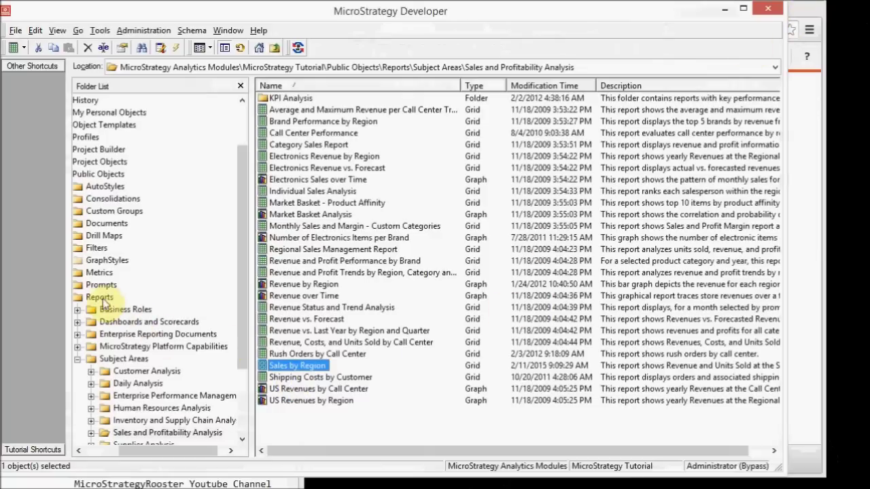
# - Move MicroStrategy Rooster Dashboard from Public Objects into the Reports folder, then switch to MicroStrategy Web
pyautogui.click(100, 176)
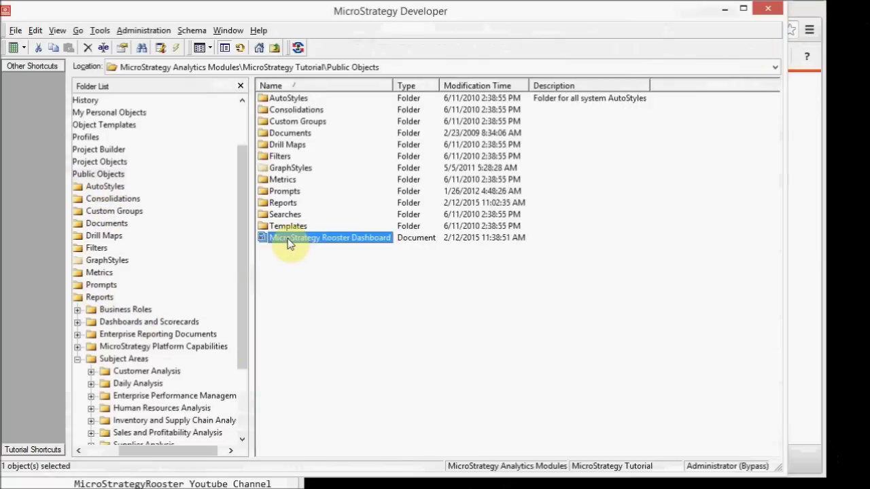
pyautogui.keyDown('ctrl'); pyautogui.click(283, 205); pyautogui.keyUp('ctrl')
pyautogui.moveTo(284, 210); pyautogui.dragTo(283, 205)
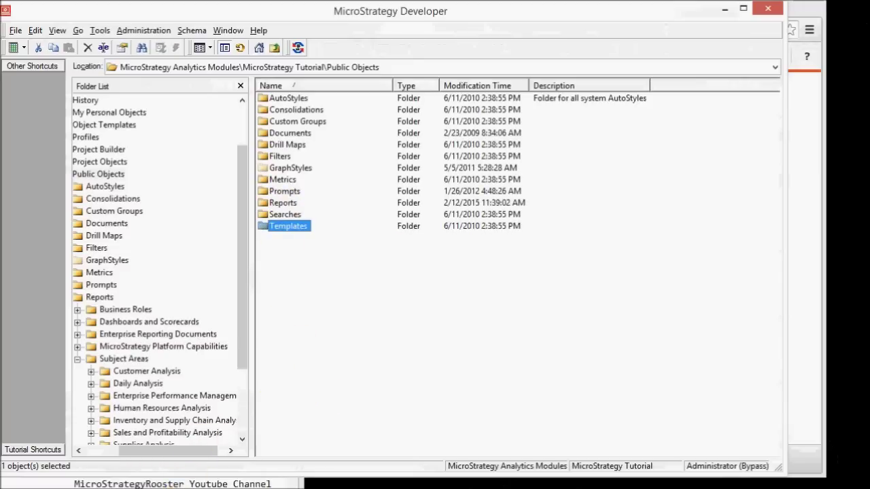
pyautogui.hotkey('alt', 'Tab')
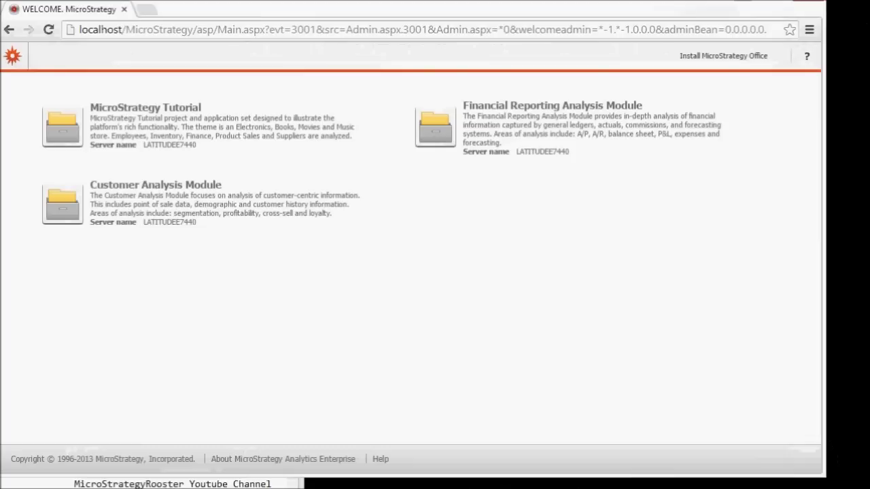
pyautogui.click(178, 123)
# - Run MicroStrategy Rooster Dashboard from Shared Reports with Books and Movies added to the category prompt
pyautogui.click(208, 233)
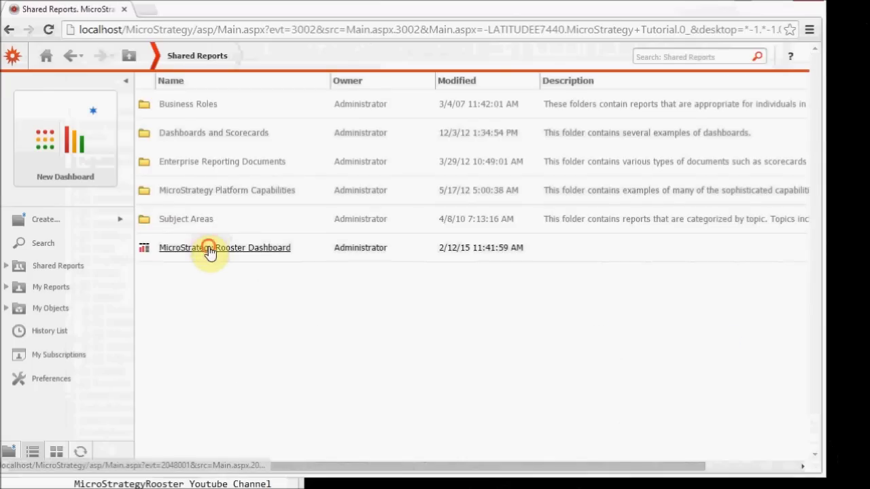
pyautogui.click(210, 251)
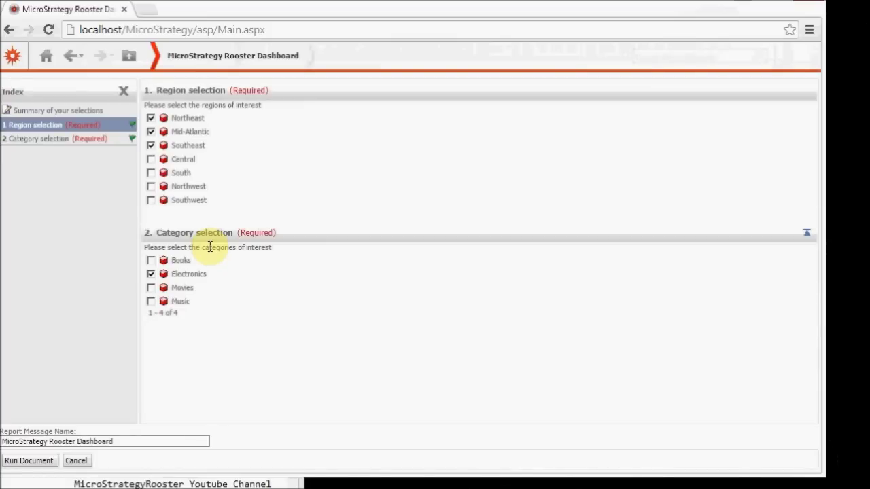
pyautogui.click(151, 261)
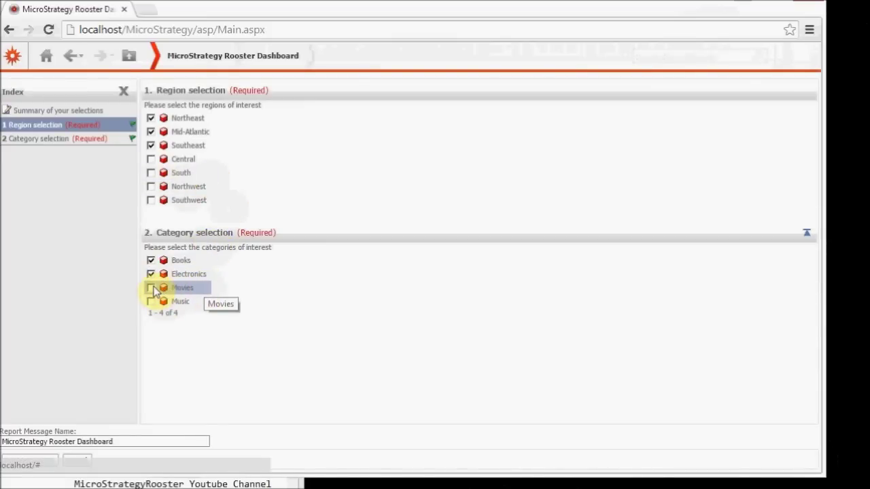
pyautogui.click(152, 288)
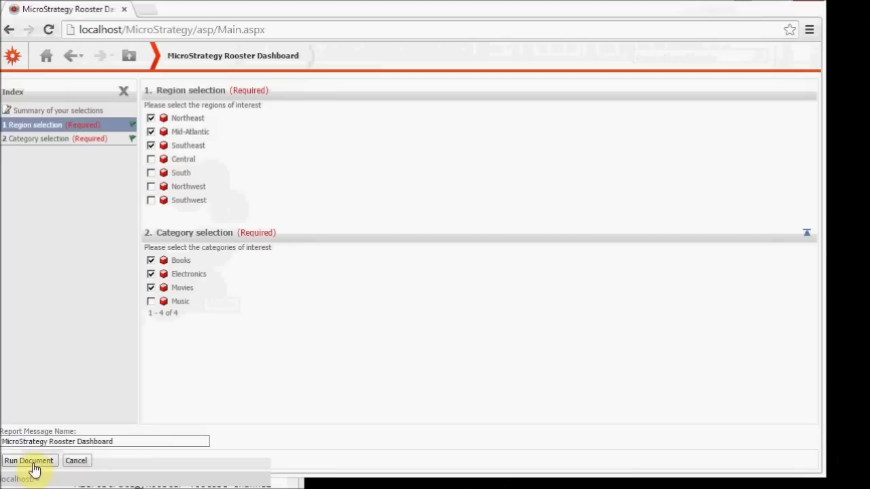
pyautogui.click(32, 462)
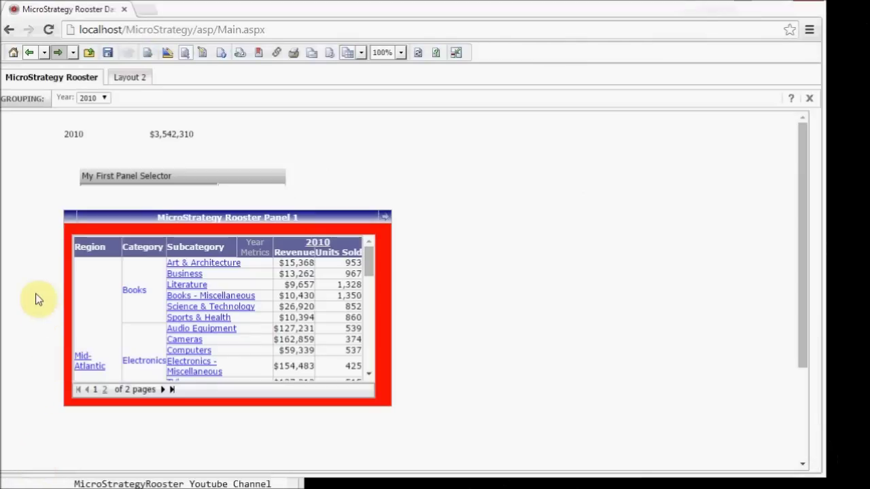
# - Enlarge My First Panel Selector until both MicroStrategy Rooster Panel 1 and Another Panel links show
pyautogui.click(138, 79)
pyautogui.click(75, 83)
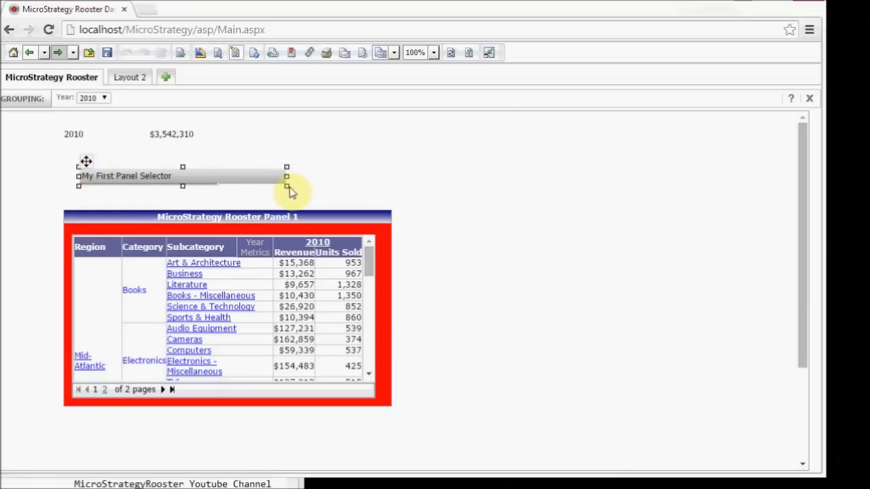
pyautogui.moveTo(286, 186); pyautogui.dragTo(329, 212)
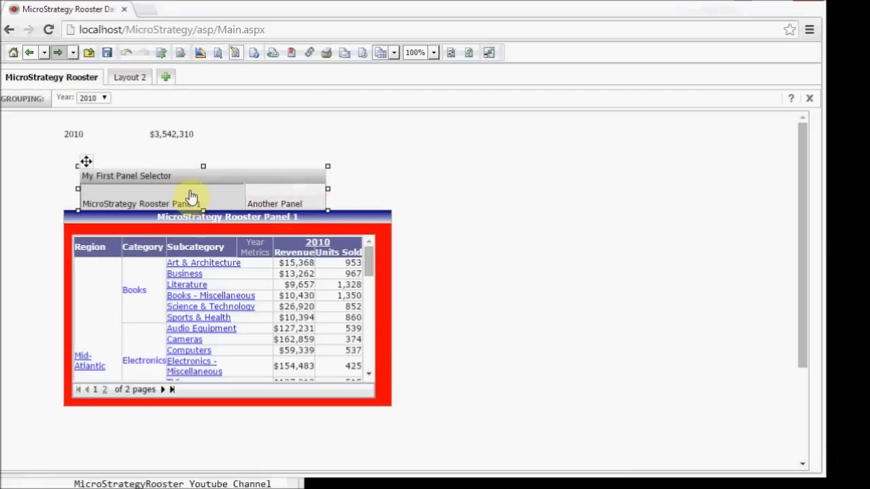
# - Hide the panel selector's title bar in its Properties and Formatting
pyautogui.rightClick(148, 181)
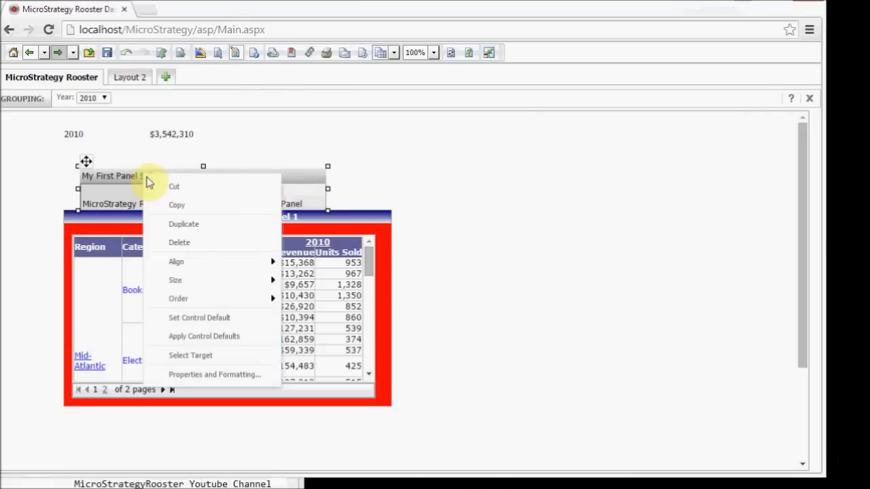
pyautogui.click(231, 375)
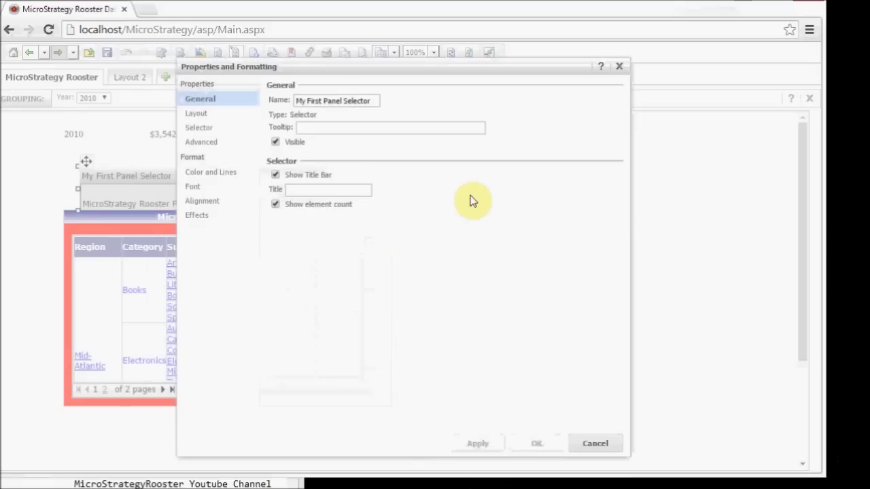
pyautogui.click(276, 175)
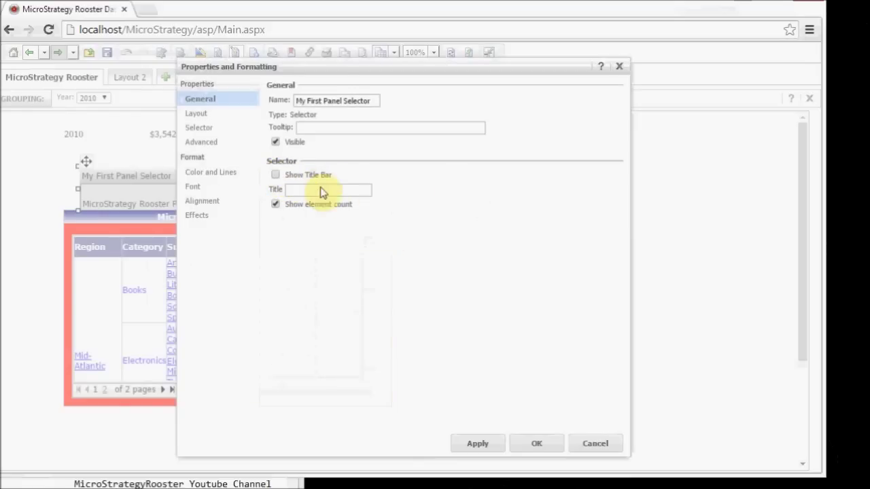
pyautogui.click(537, 442)
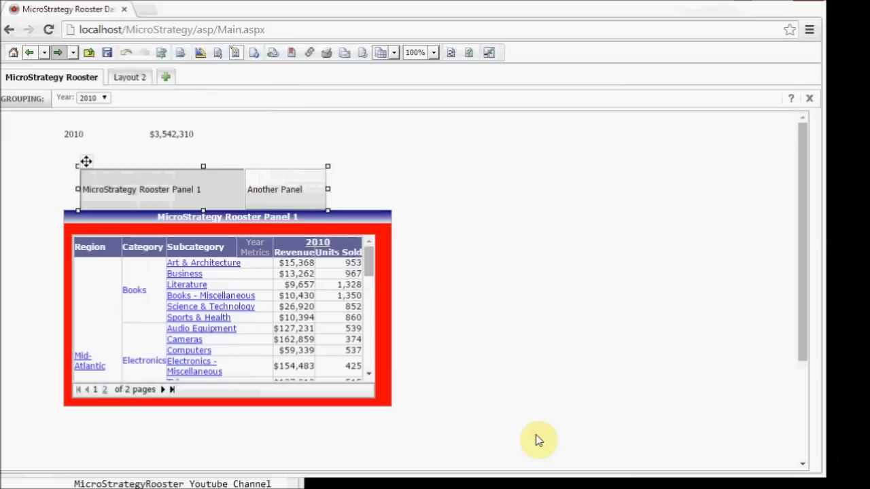
# - Toggle My Stack between Another Panel's Sales by Region chart and Panel 1's grid
pyautogui.click(264, 191)
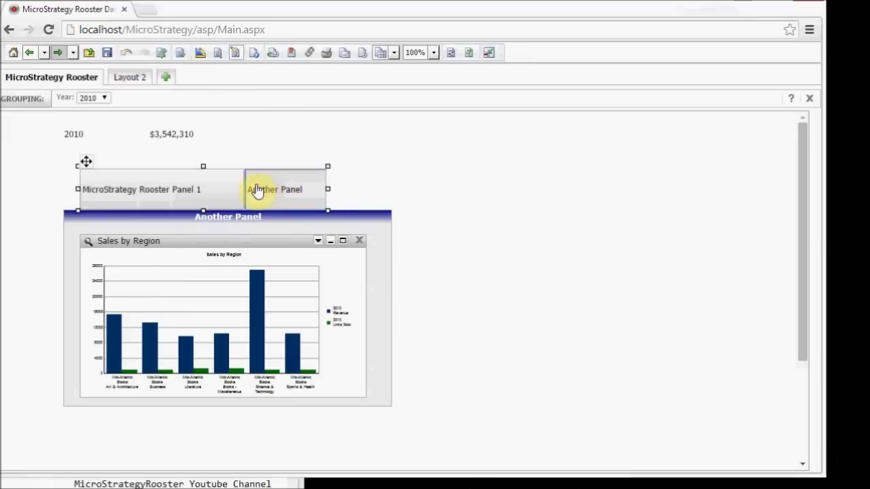
pyautogui.click(218, 190)
pyautogui.click(255, 189)
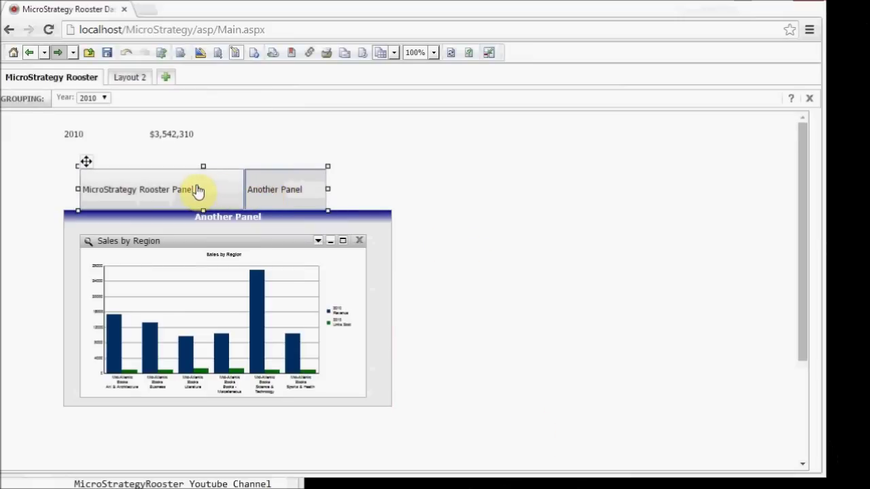
pyautogui.click(197, 191)
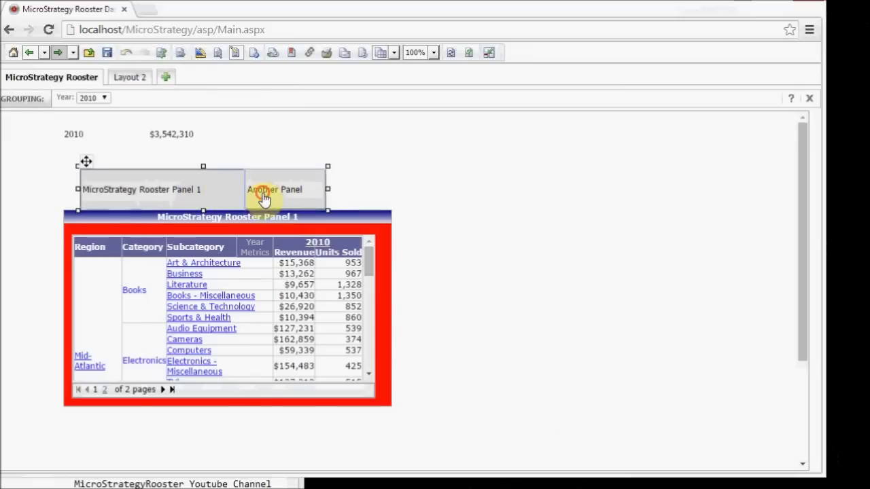
pyautogui.click(255, 191)
pyautogui.click(204, 193)
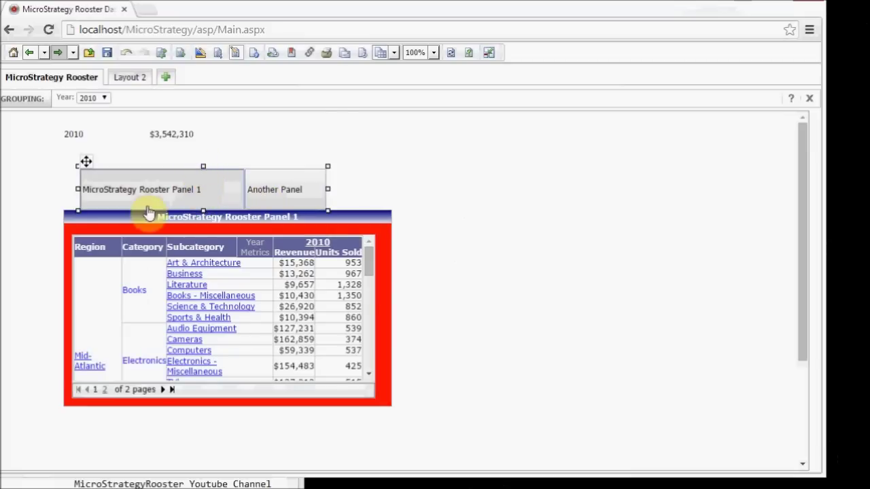
pyautogui.rightClick(278, 193)
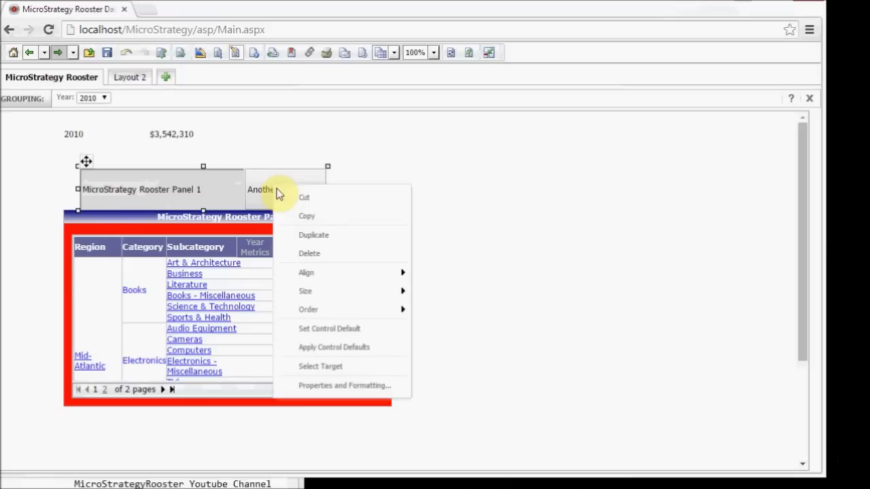
# - Review the panel selector's Font, Fill and Border, and Action settings
pyautogui.click(339, 386)
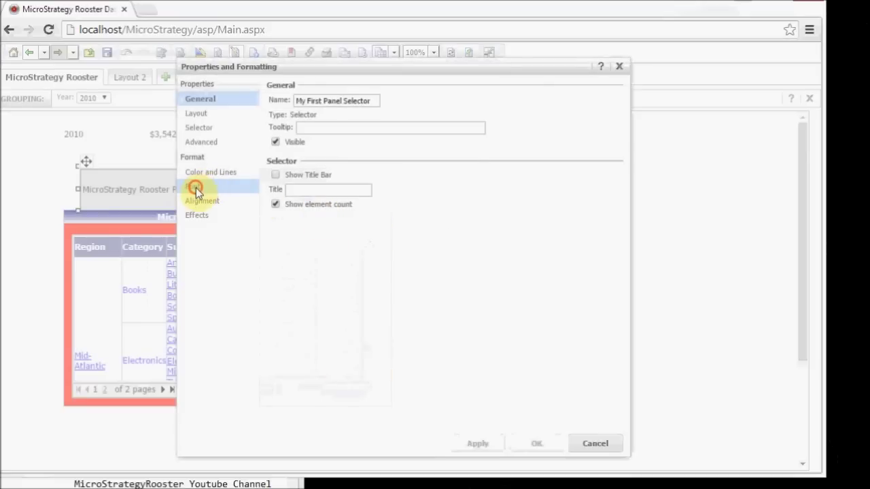
pyautogui.click(196, 188)
pyautogui.click(200, 176)
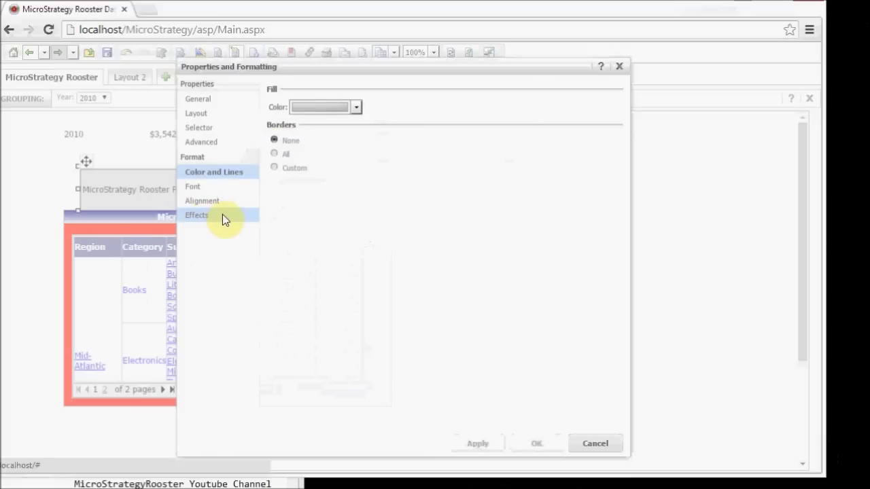
pyautogui.click(207, 128)
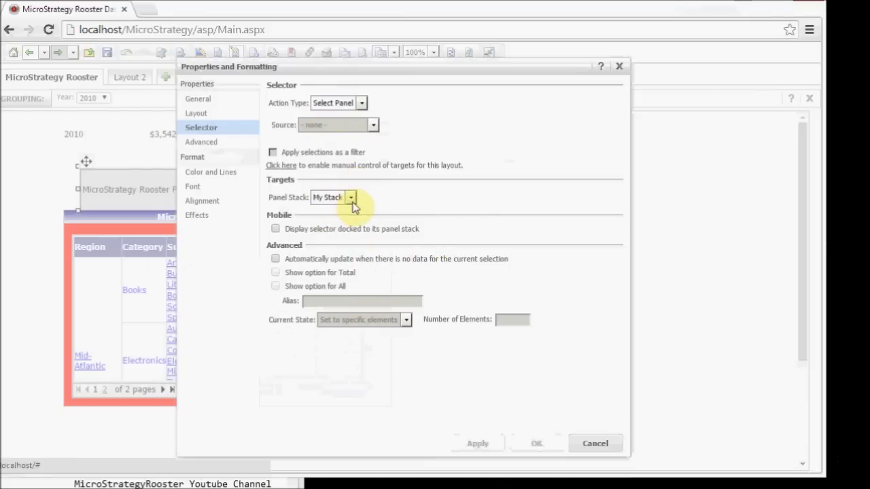
# - Set the selector's DHTML Style to Link Bar, apply it, and close the dialog
pyautogui.click(199, 115)
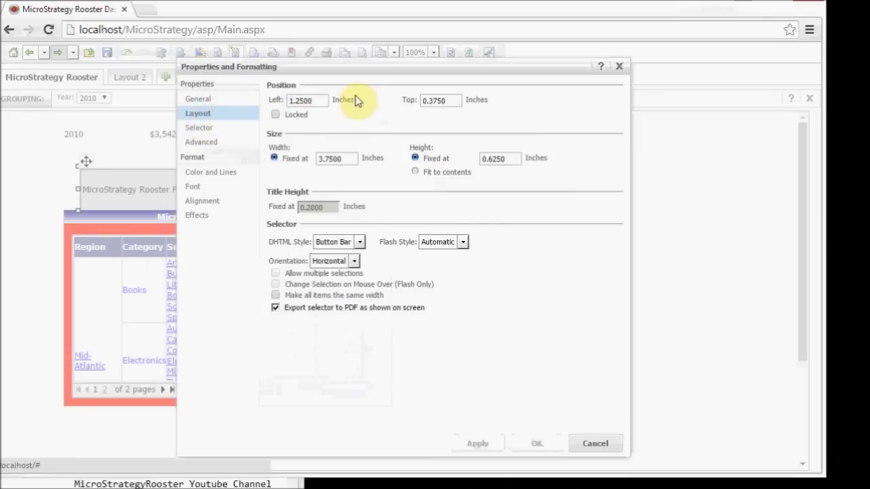
pyautogui.click(361, 243)
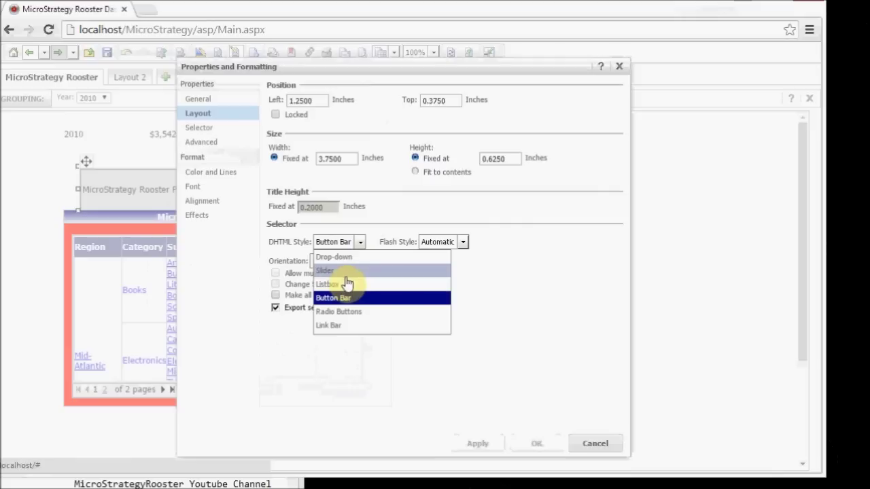
pyautogui.click(332, 325)
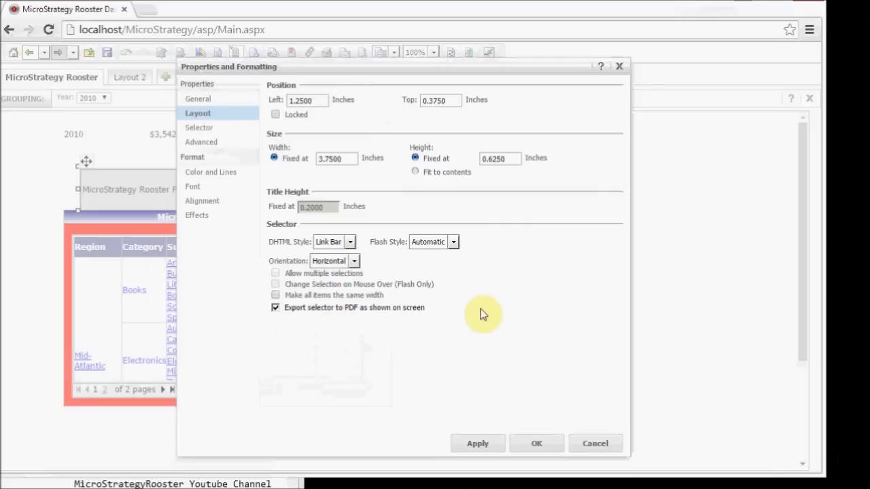
pyautogui.click(199, 99)
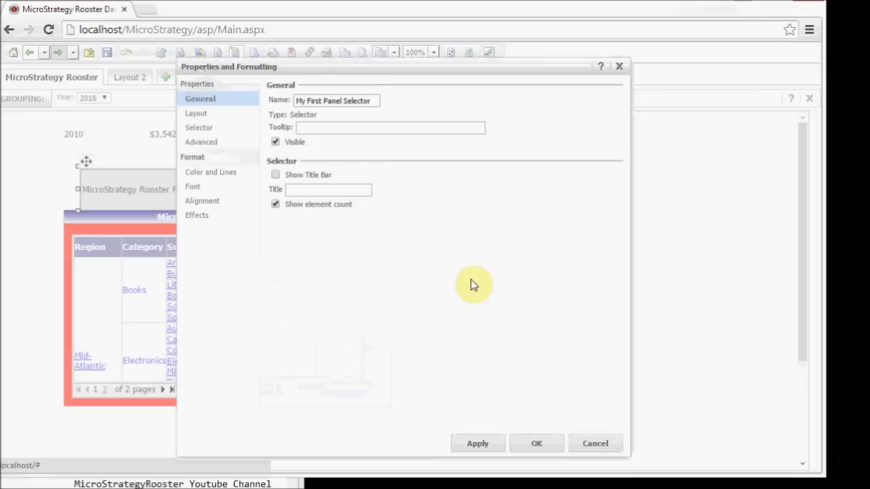
pyautogui.click(489, 446)
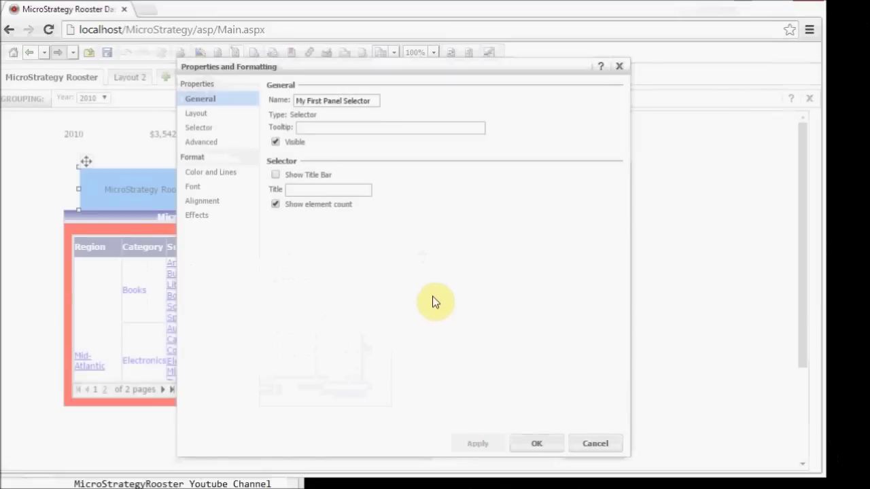
pyautogui.click(548, 445)
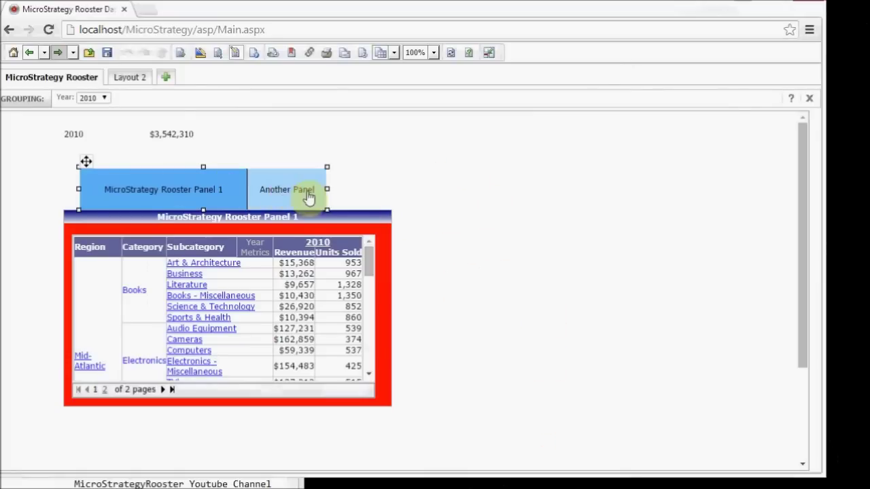
# - Test the link bar panels, filter the dashboard to Year 2011, and begin inserting a layout
pyautogui.click(278, 191)
pyautogui.click(209, 191)
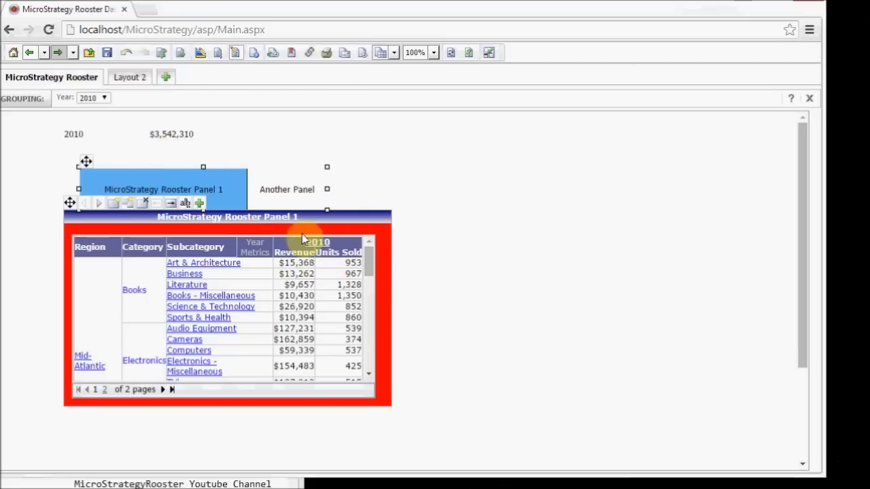
pyautogui.click(107, 99)
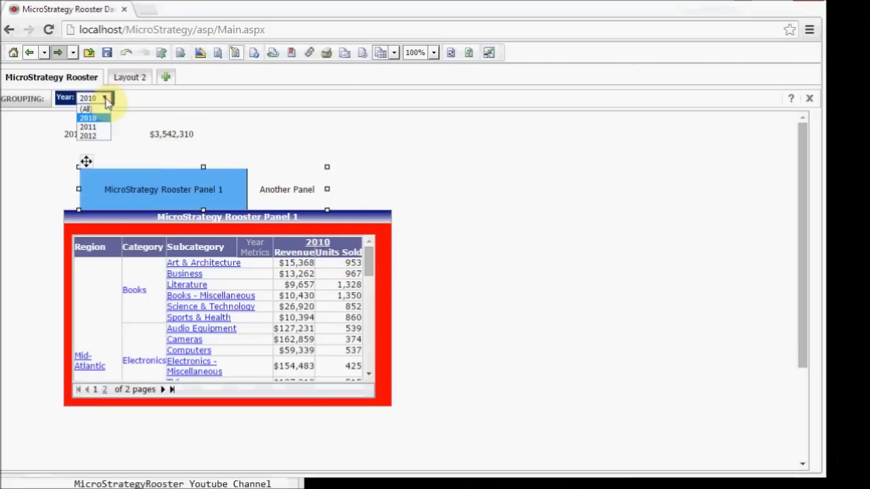
pyautogui.click(93, 128)
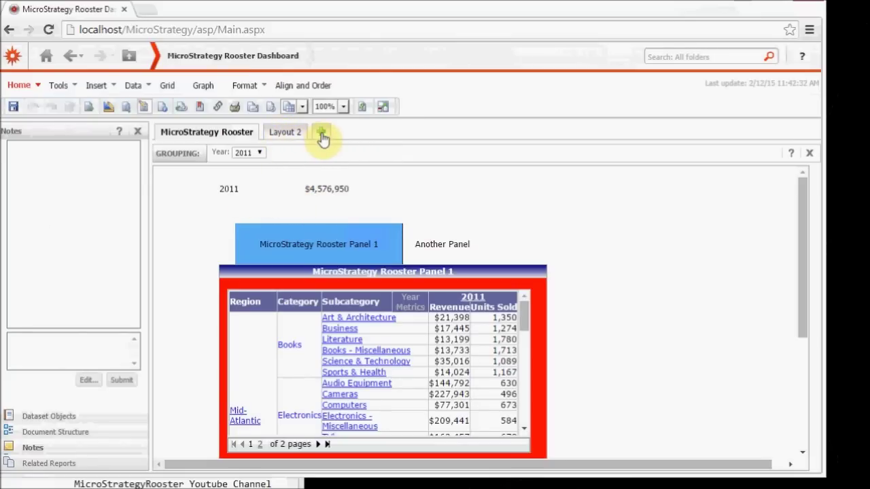
pyautogui.click(322, 133)
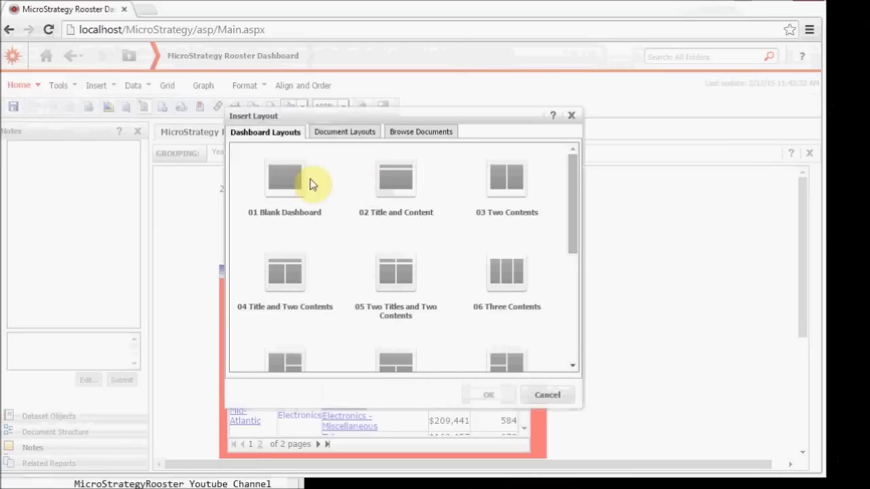
# - Add a blank Layout 3 from 01 Blank Dashboard and expand its Body in Document Structure
pyautogui.click(291, 178)
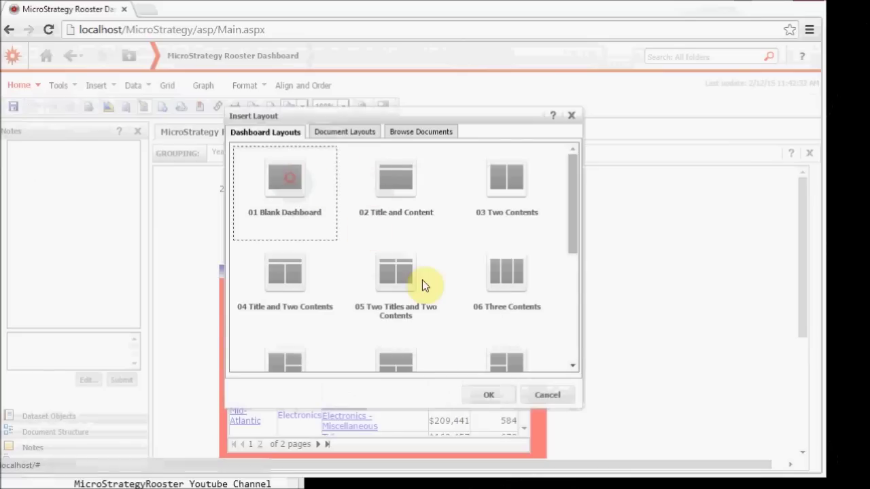
pyautogui.click(487, 400)
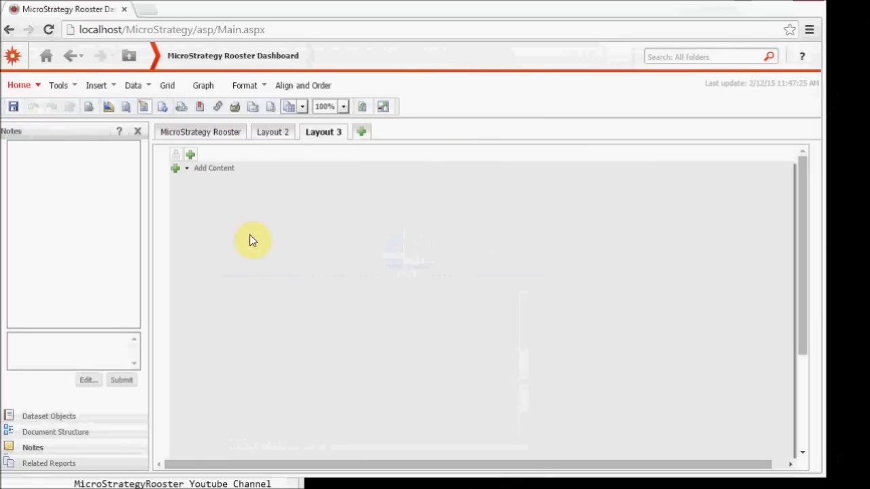
pyautogui.click(73, 433)
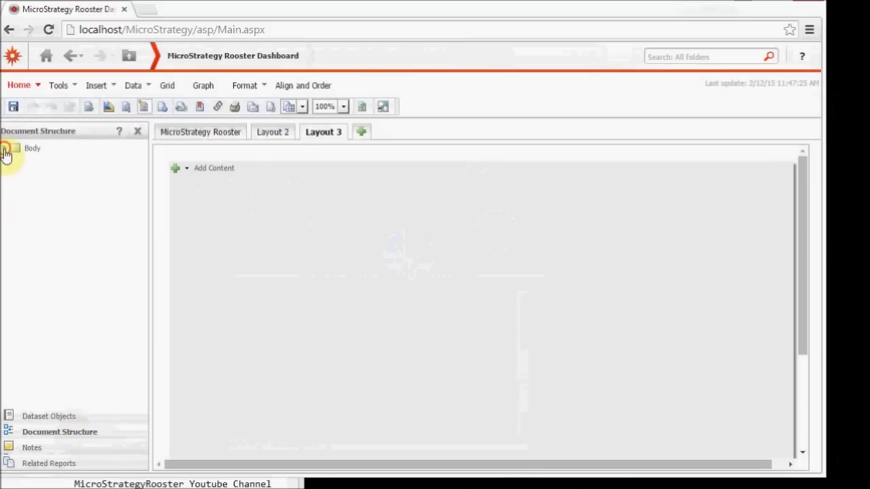
pyautogui.click(5, 148)
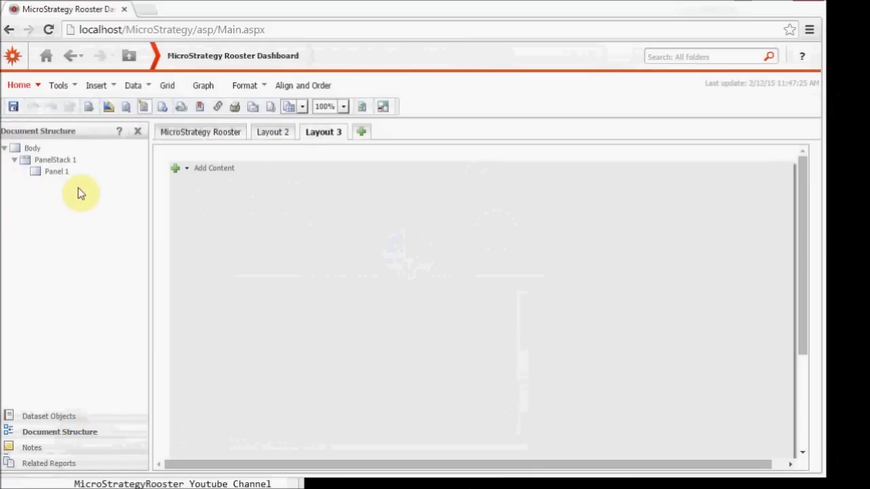
# - On the MicroStrategy Rooster layout, show Another Panel's 2011 Sales by Region chart
pyautogui.click(222, 132)
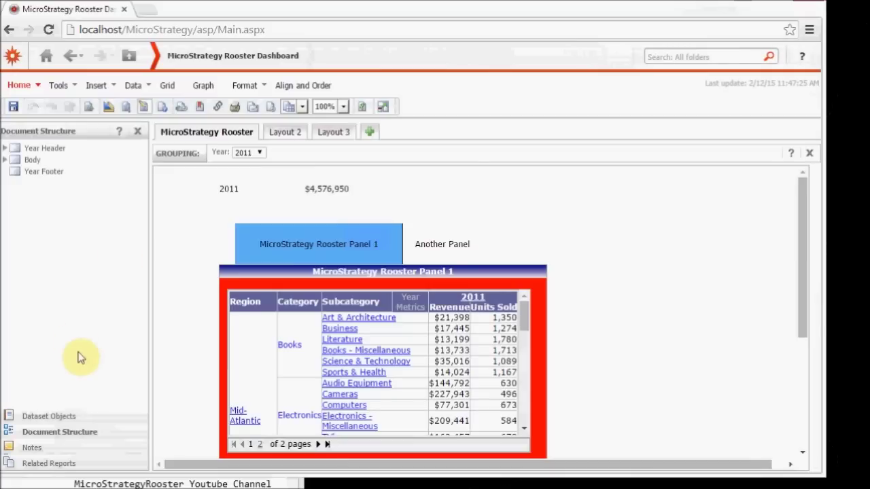
pyautogui.click(54, 417)
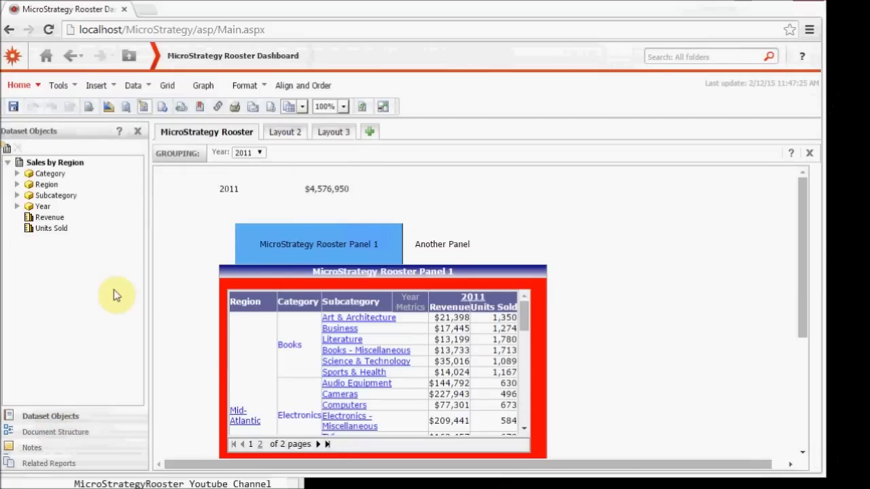
pyautogui.click(453, 225)
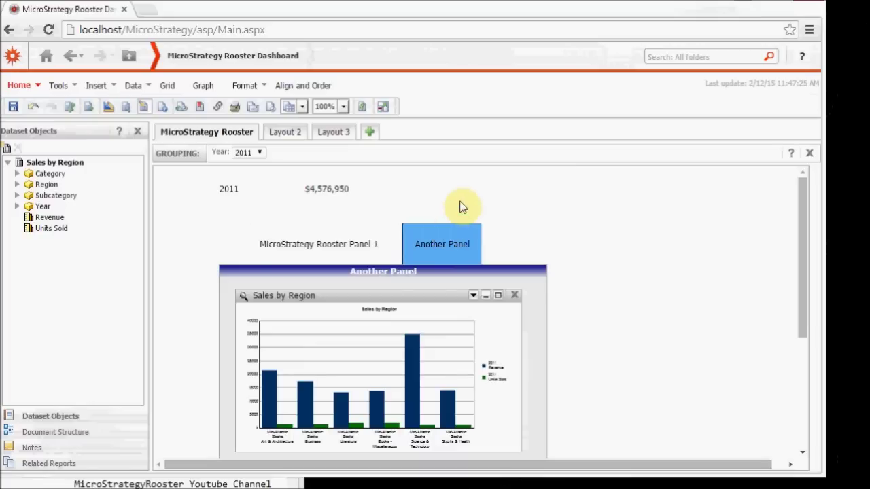